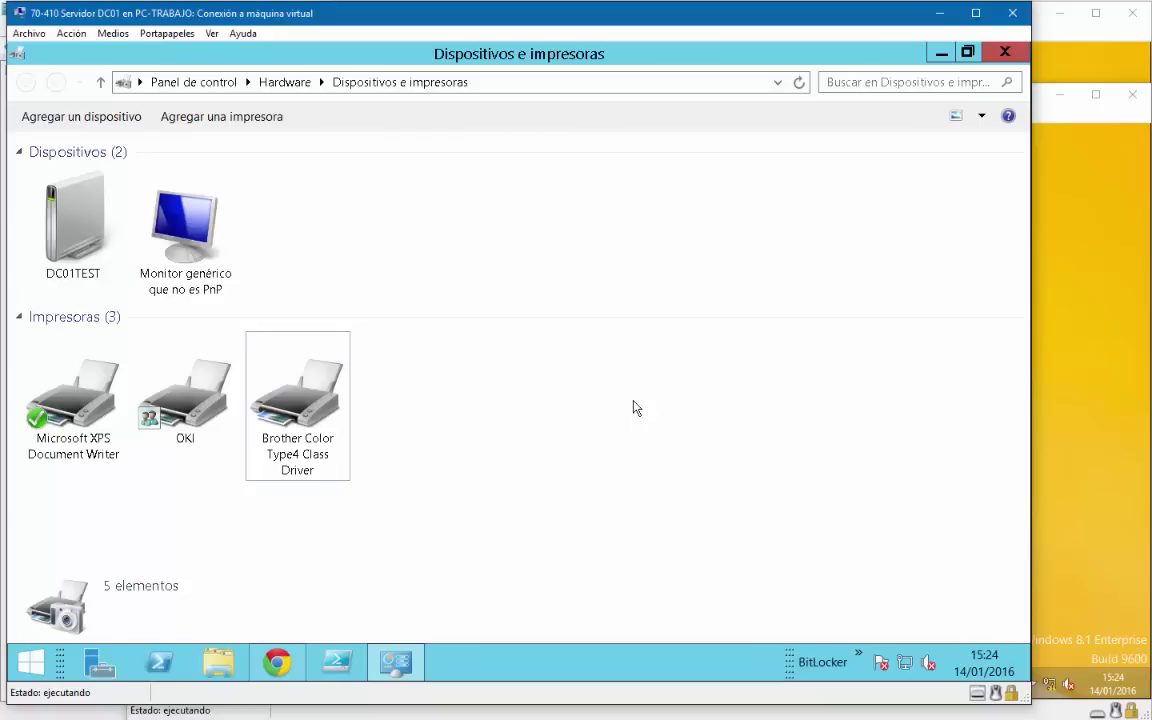
Step: Open Paint on the DC01 server and maximize its window
key(super)
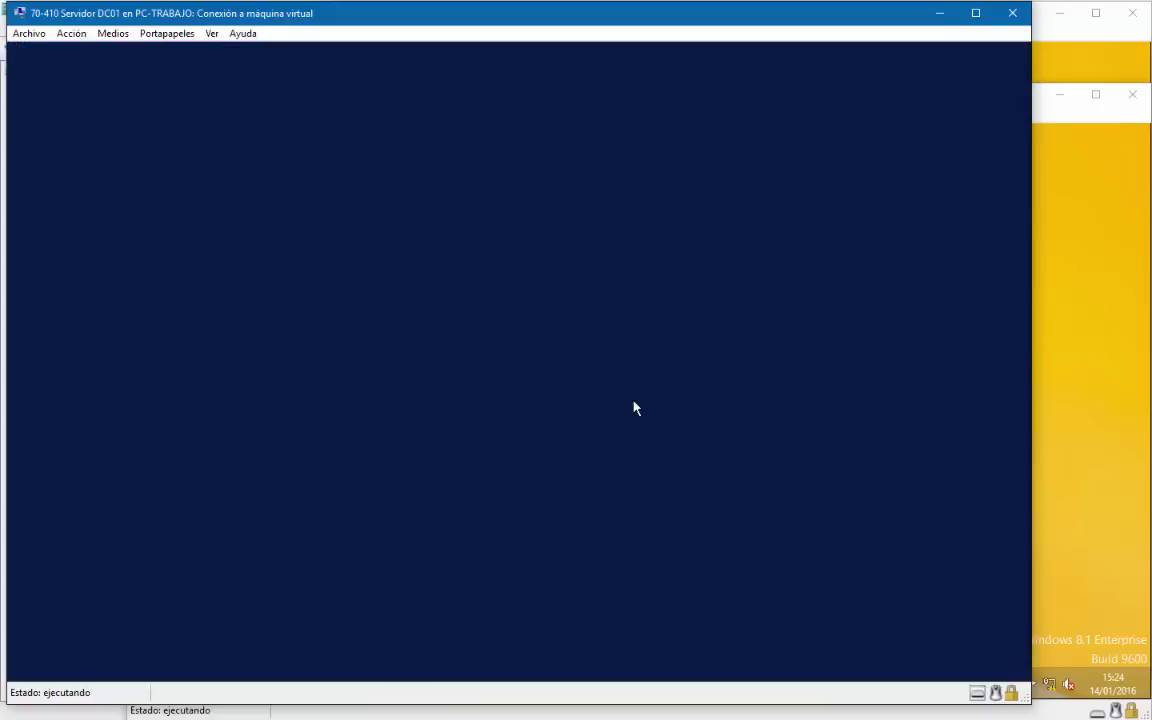
text(pa)
key(super)
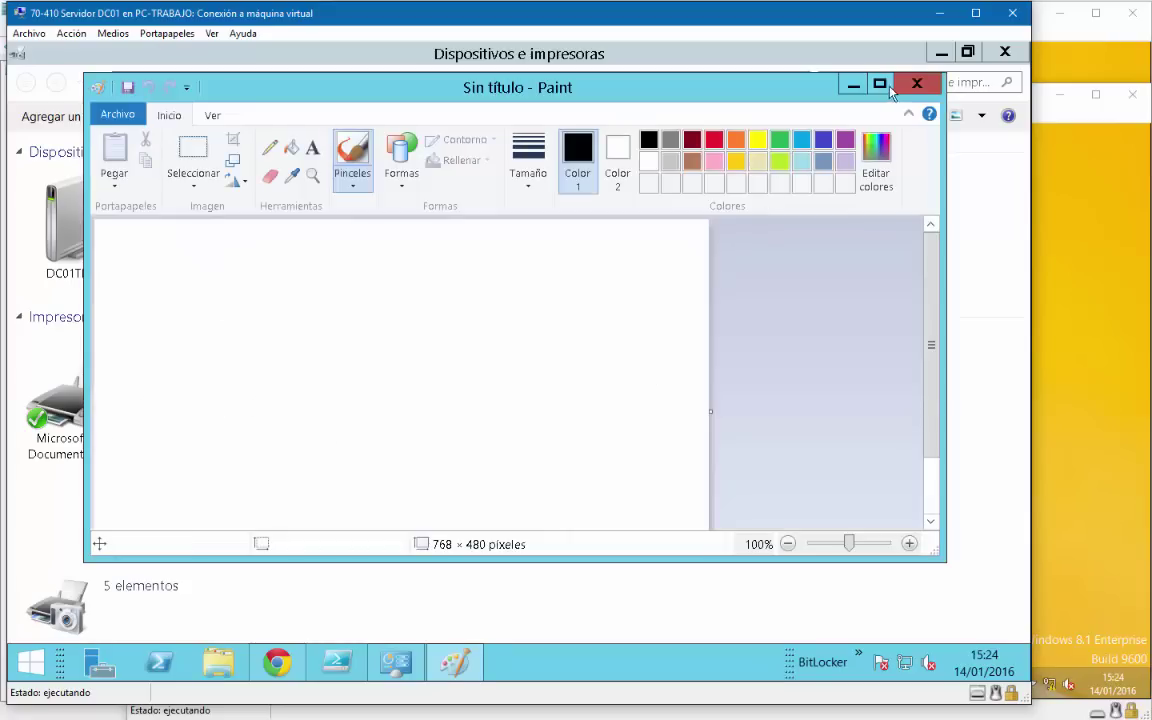
double_click(790, 86)
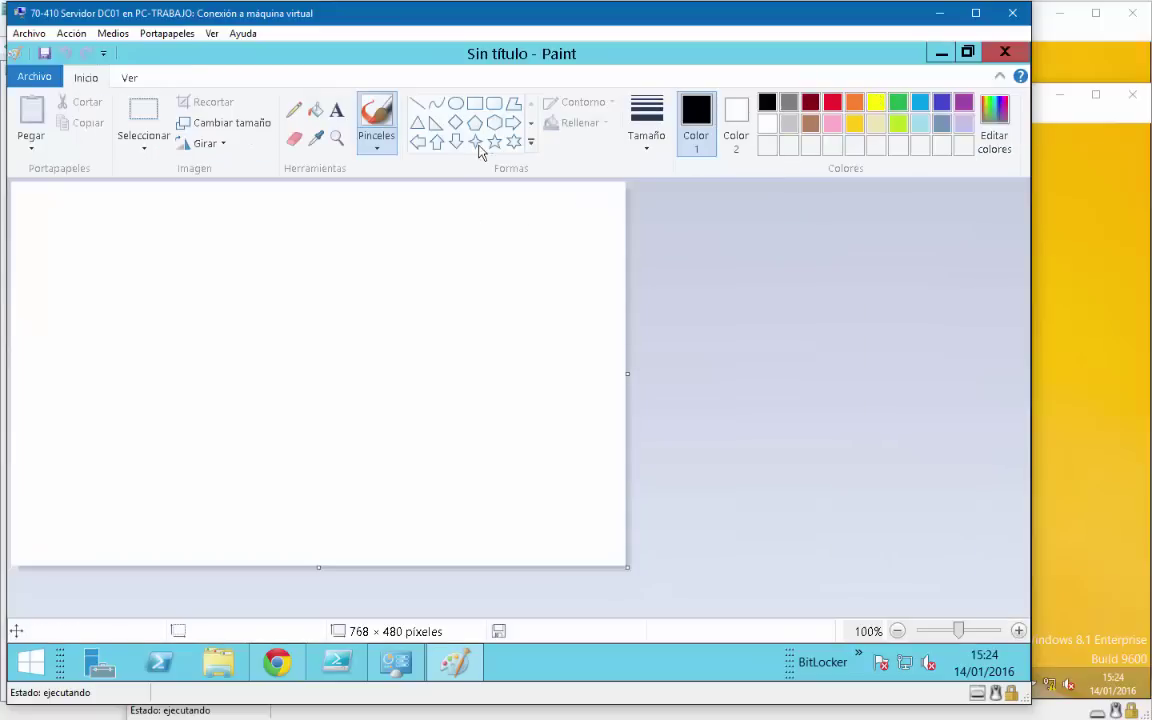
Step: Draw a tall black ellipse of about 105 × 313 pixels on the left half of the canvas
click(476, 105)
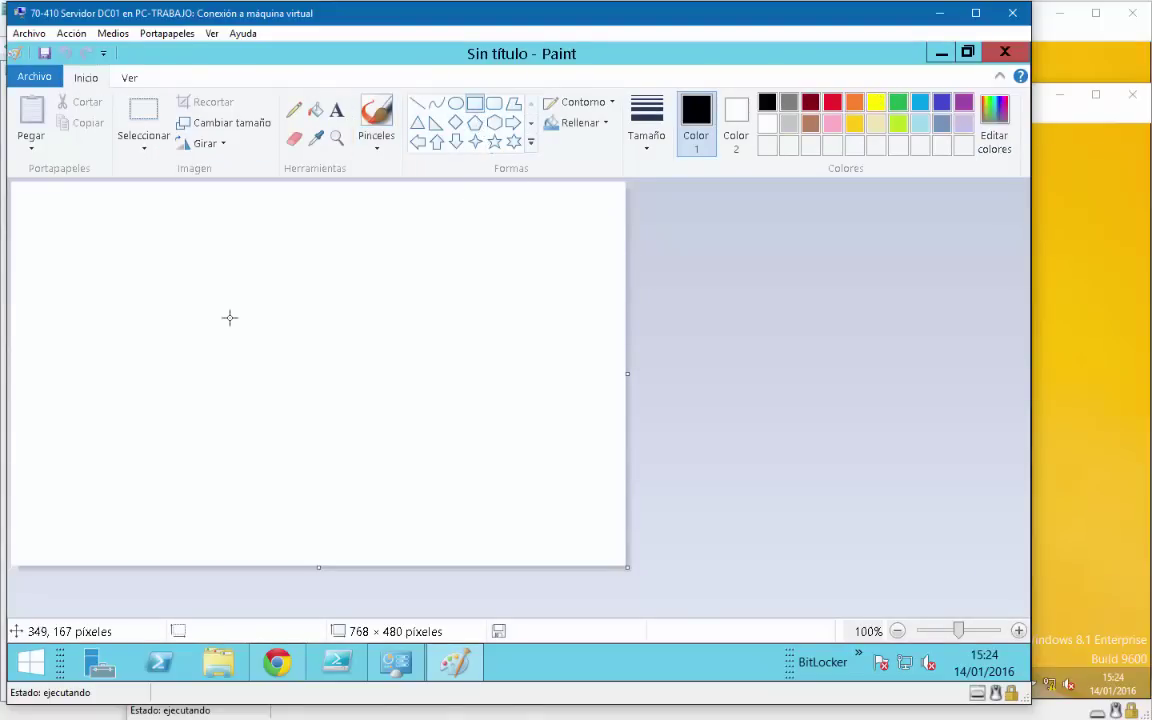
click(455, 103)
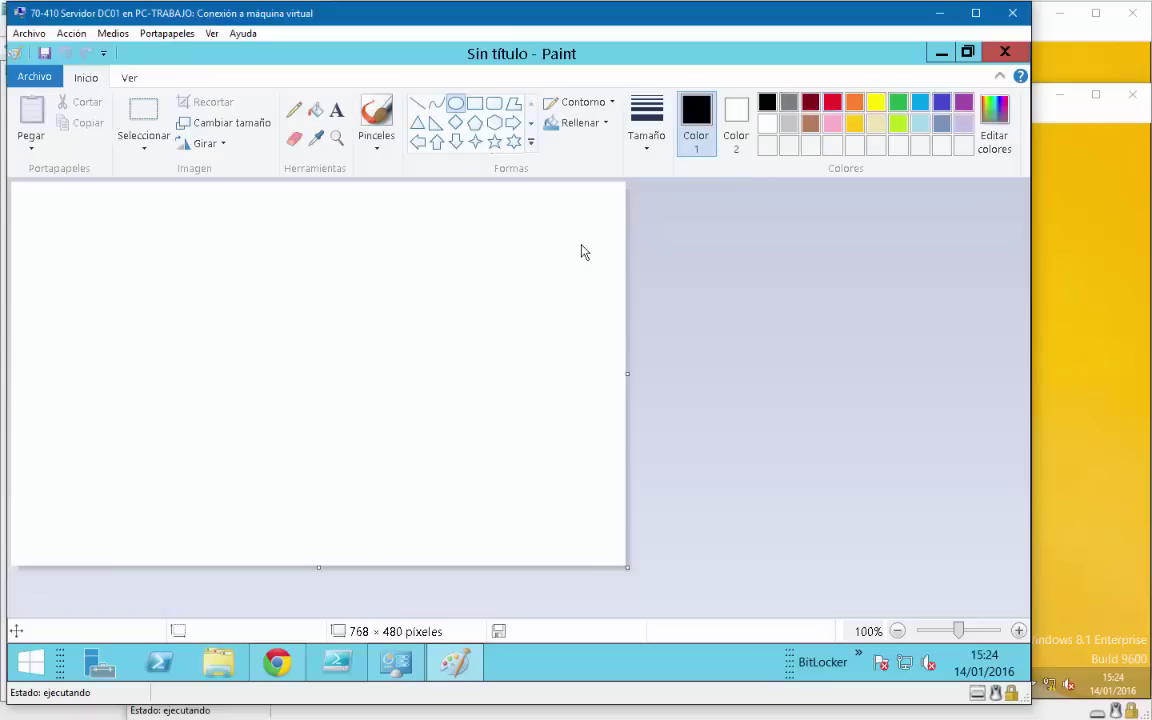
drag(190, 275, 274, 524)
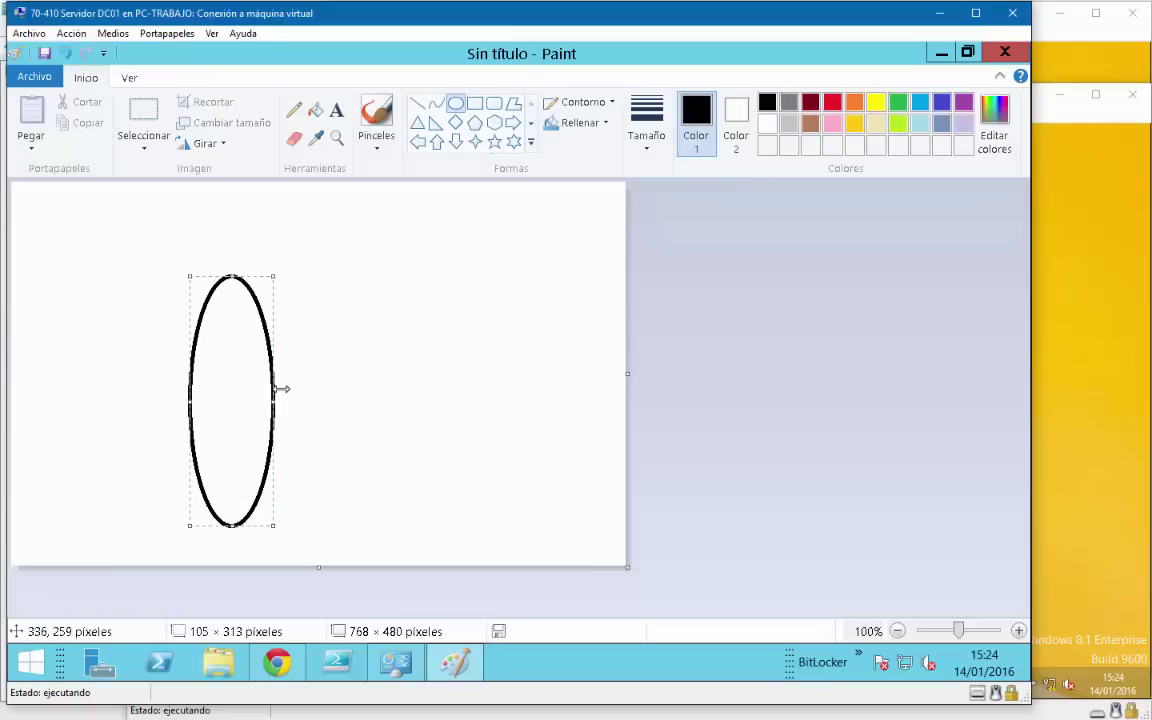
Step: Draw three green rectangles stacked vertically to the right of the ellipse, the lowest about 229 × 93 pixels
click(475, 103)
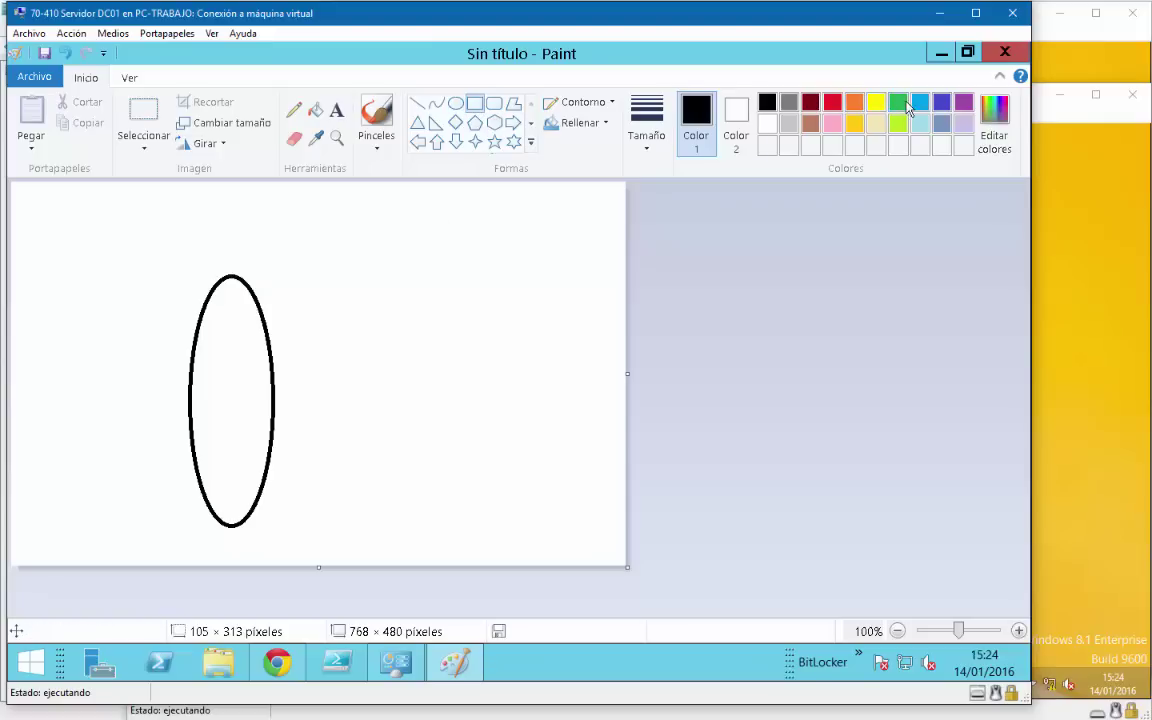
click(897, 102)
drag(378, 236, 538, 302)
drag(379, 348, 542, 414)
drag(373, 448, 557, 521)
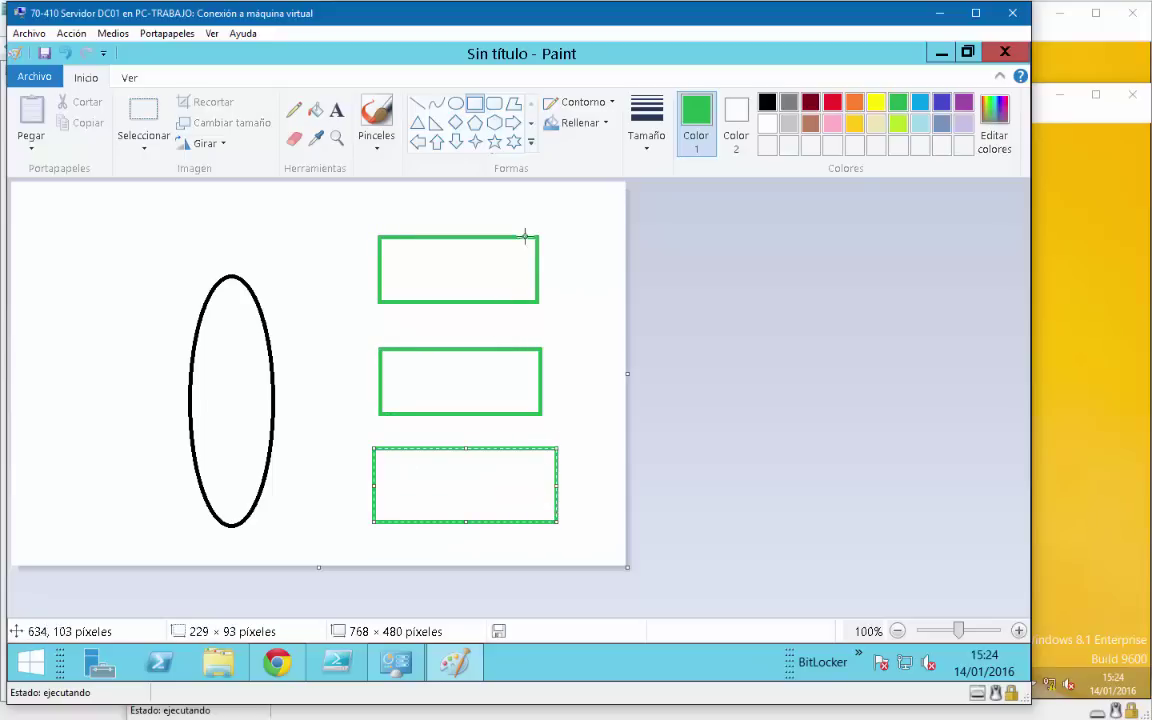
Step: Connect the ellipse to the three rectangles with green lines that branch from one common point
click(417, 105)
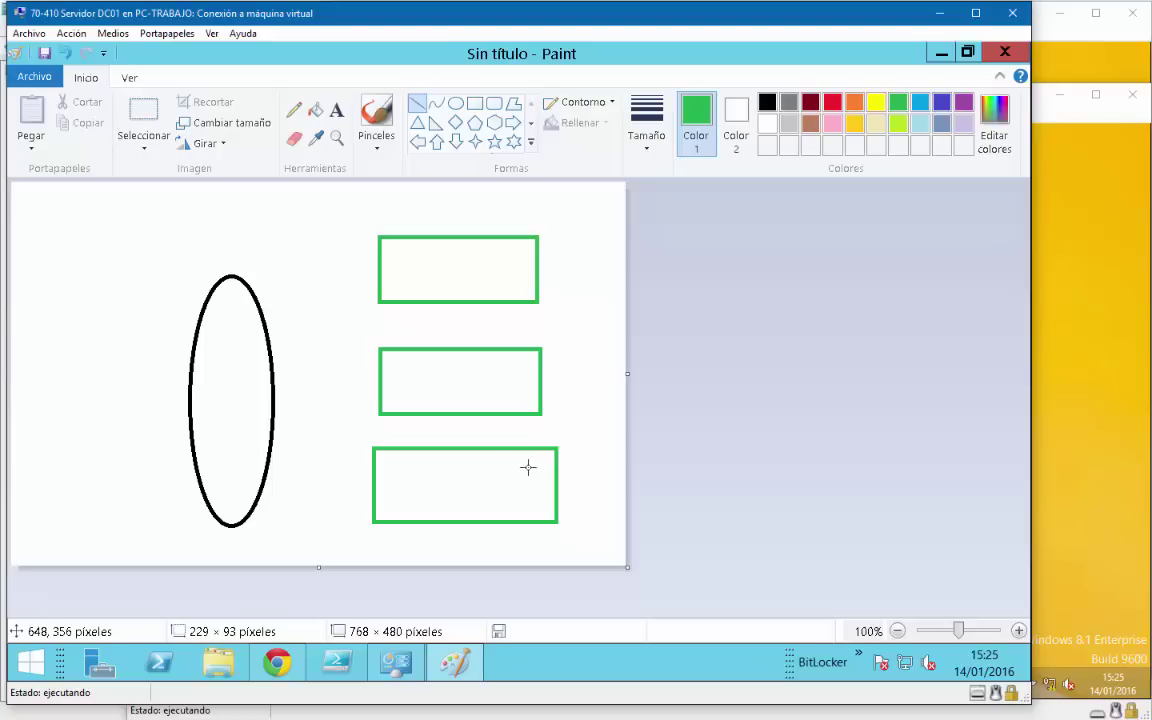
mouse_move(274, 393)
mouse_down()
mouse_move(320, 395)
mouse_move(373, 298)
mouse_move(329, 386)
mouse_move(316, 393)
mouse_move(378, 263)
mouse_up()
click(345, 337)
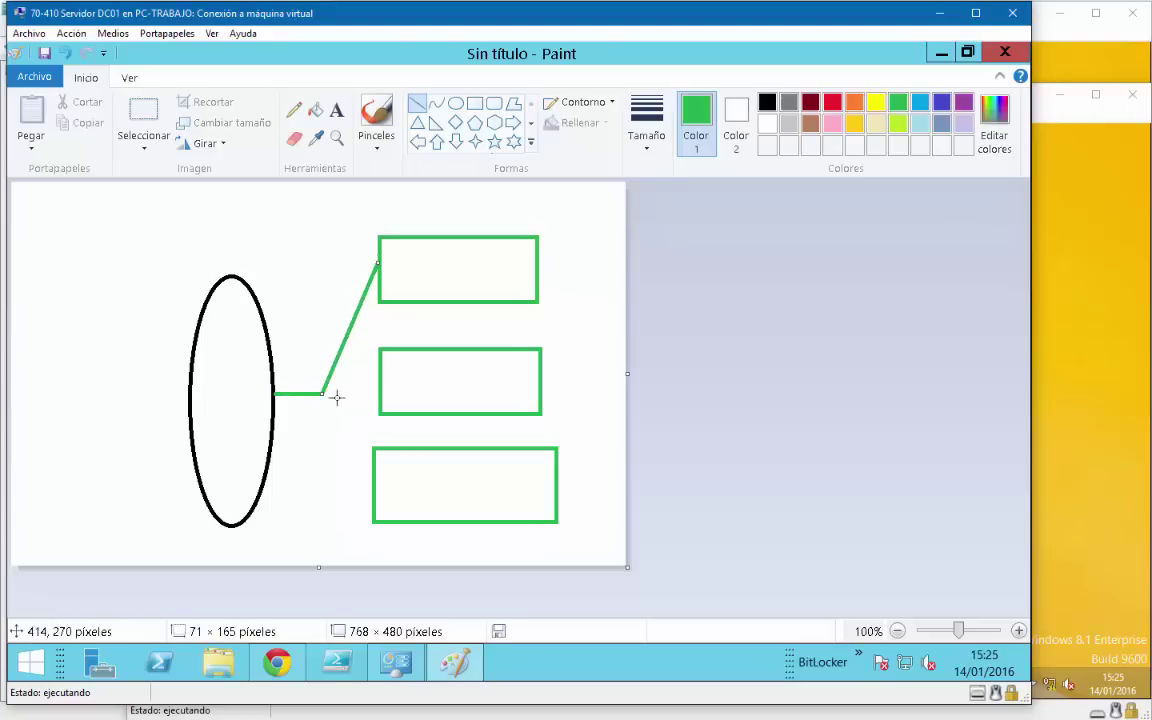
mouse_move(372, 491)
mouse_down()
mouse_move(320, 394)
mouse_move(336, 392)
mouse_move(321, 394)
mouse_up()
click(465, 487)
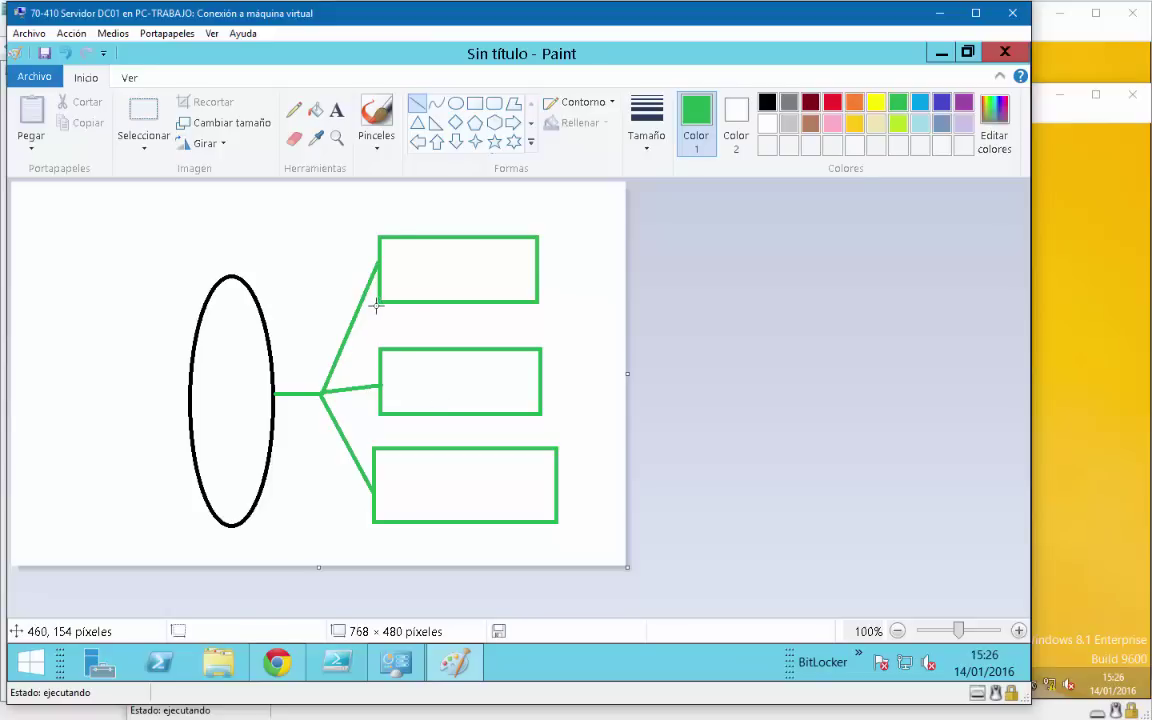
Step: Close Paint without saving the drawing
click(1005, 52)
click(608, 350)
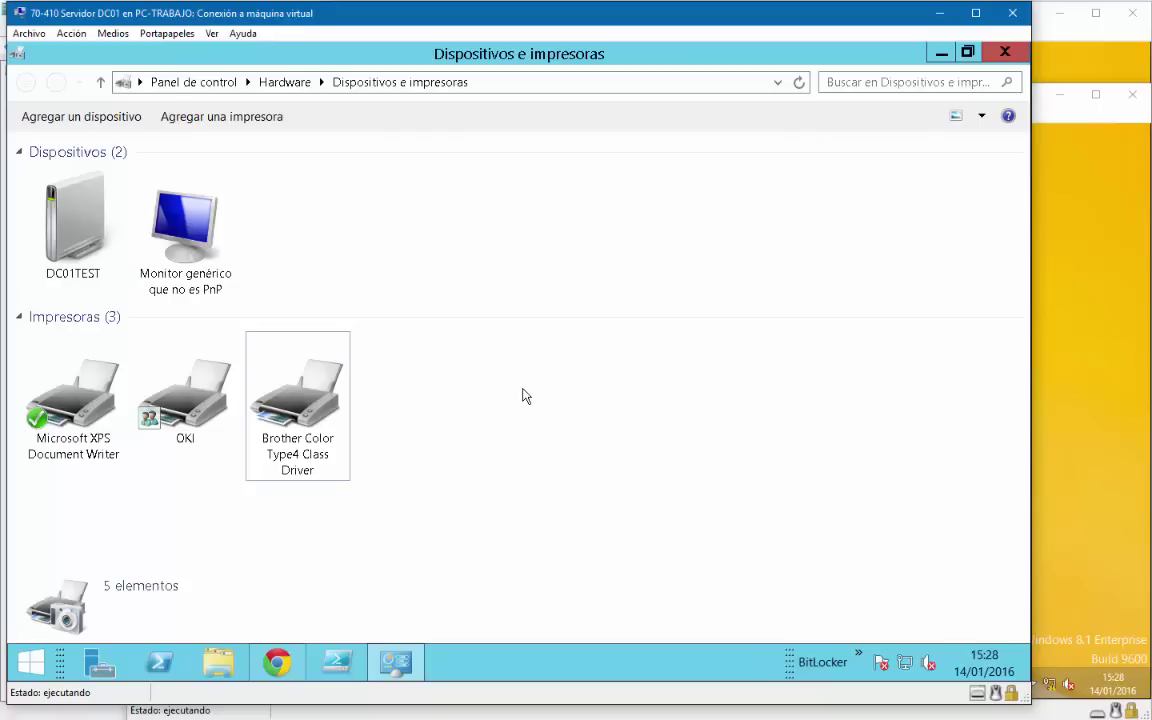
Step: Start adding a local printer with manual configuration on the existing port LPT2
click(238, 125)
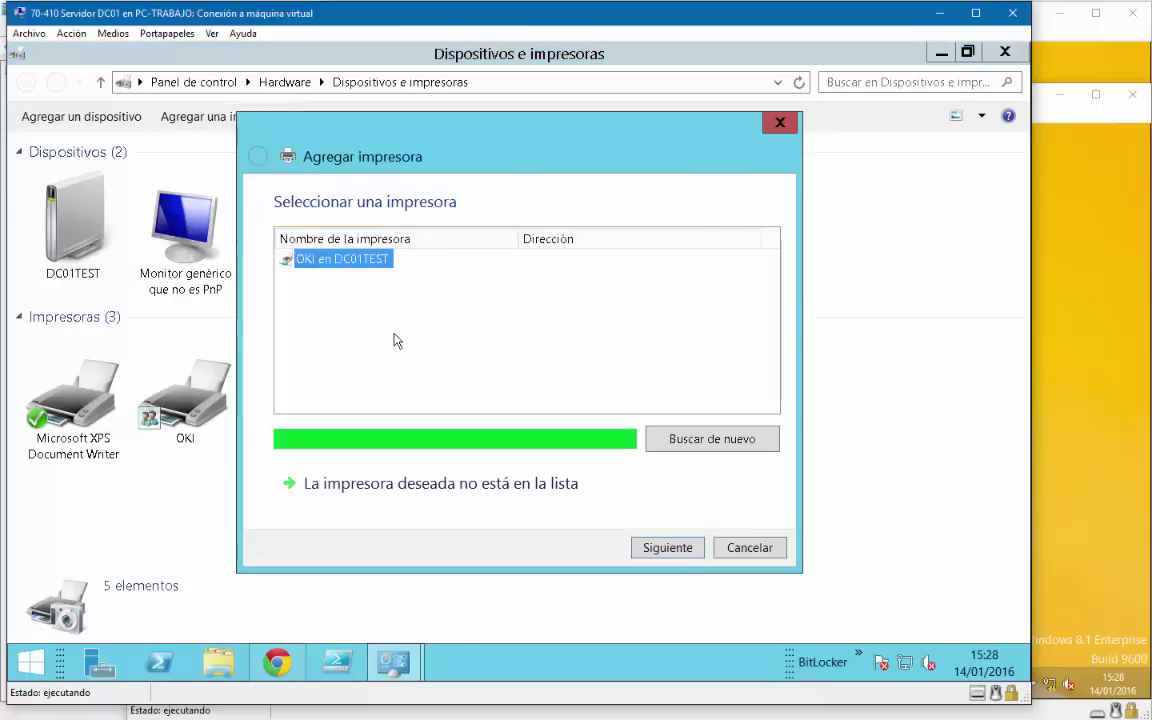
click(352, 487)
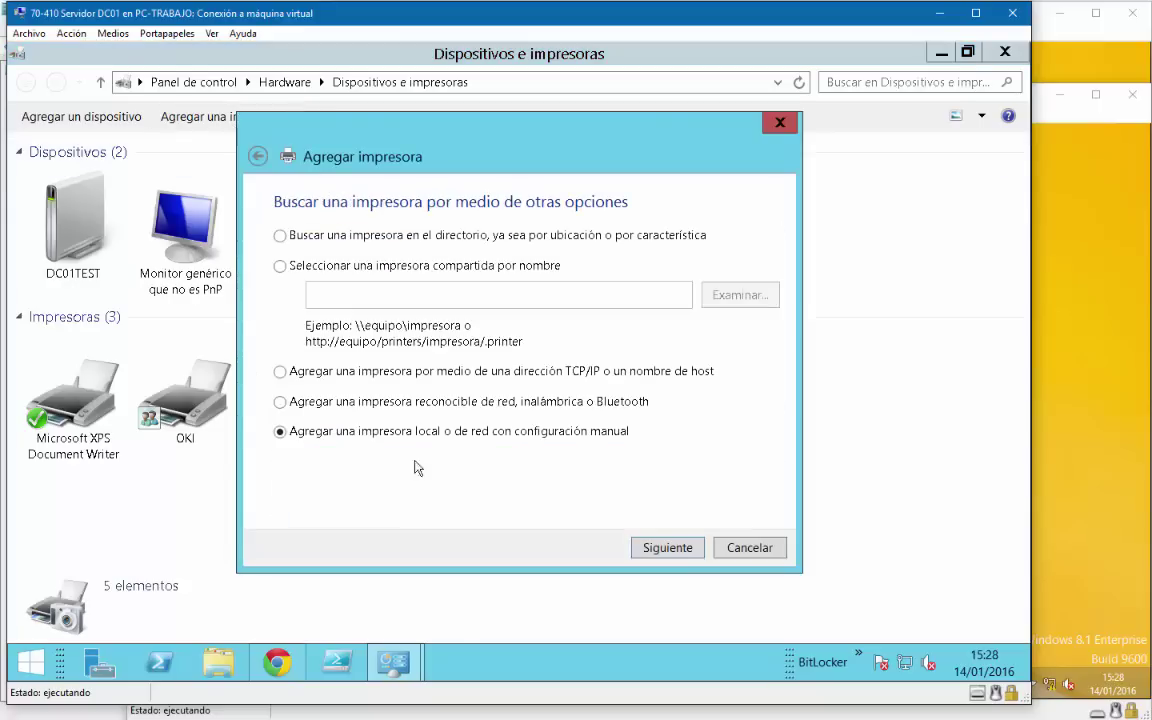
click(663, 546)
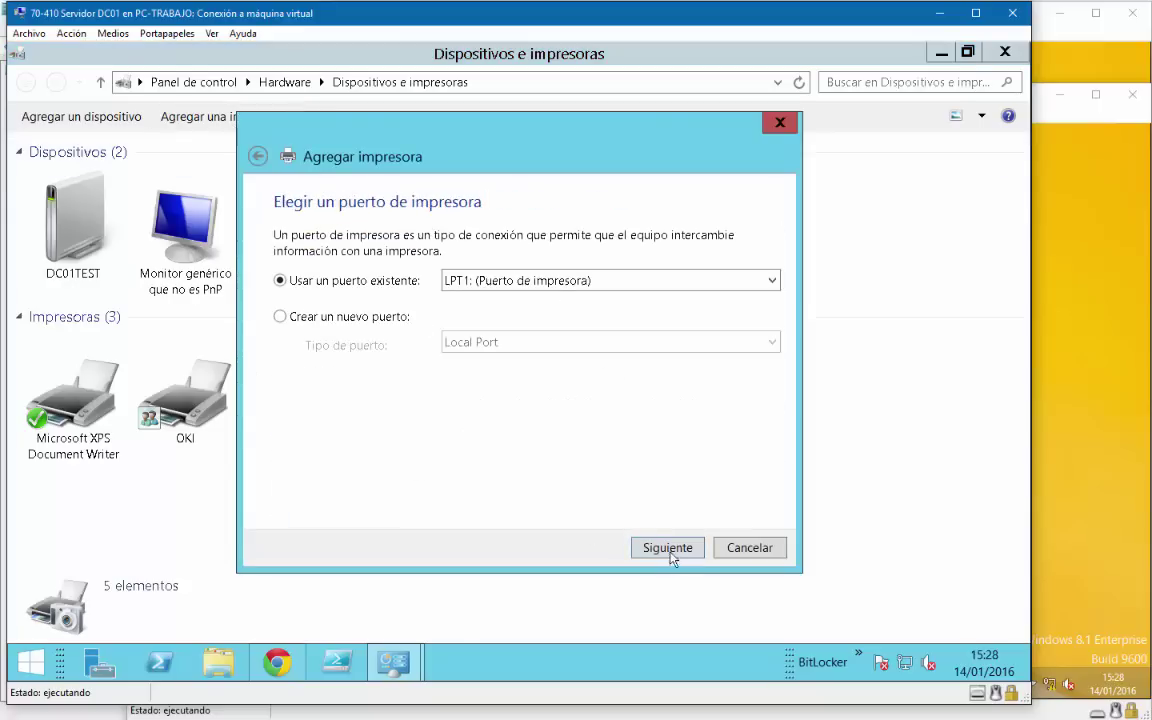
click(576, 287)
click(473, 314)
click(672, 549)
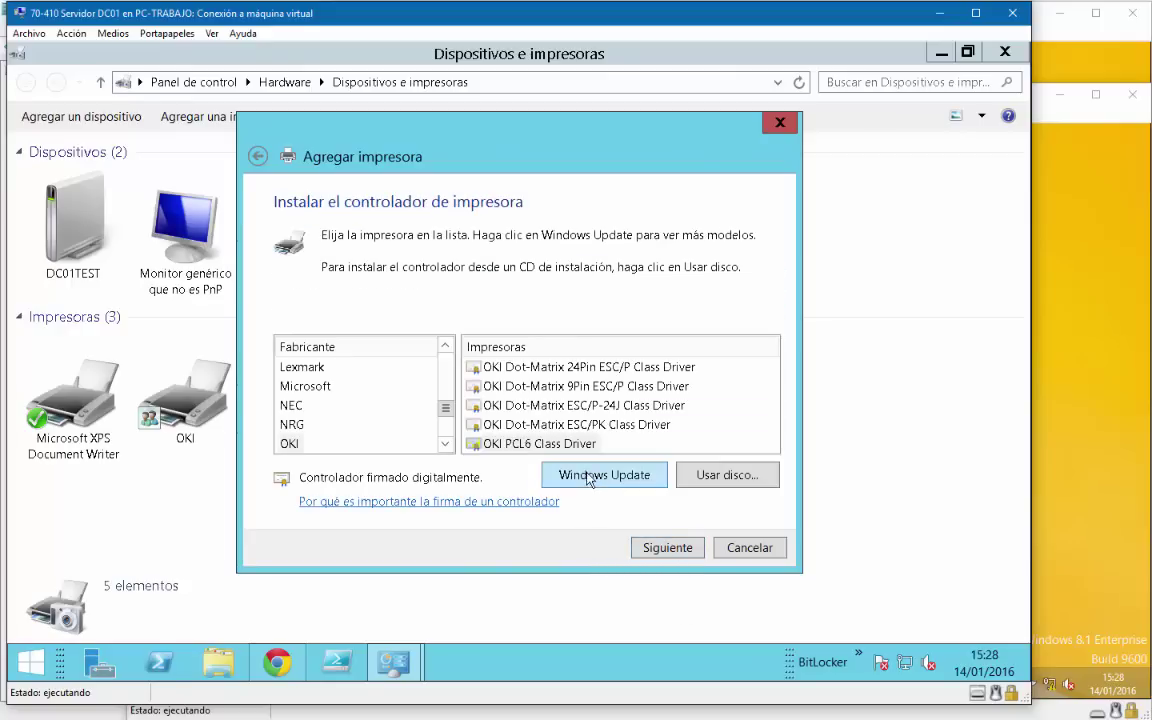
Step: Install the printer with the already installed OKI PCL6 Class Driver, keeping the suggested name and leaving it unshared
click(670, 550)
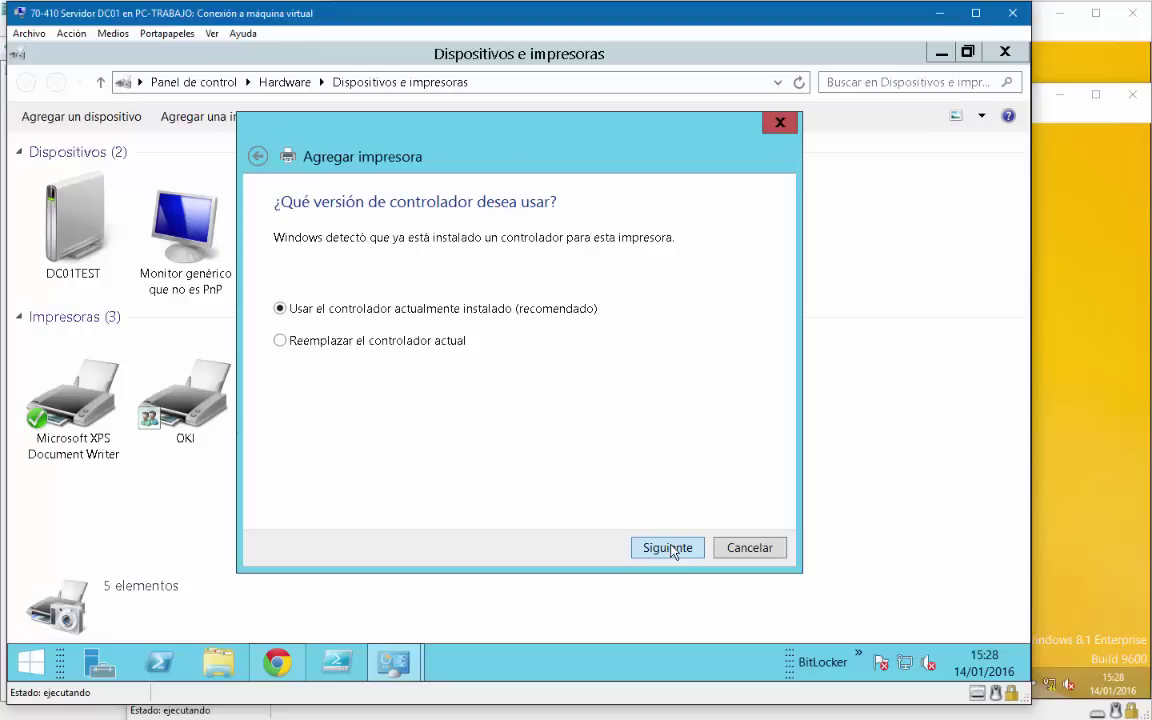
click(670, 556)
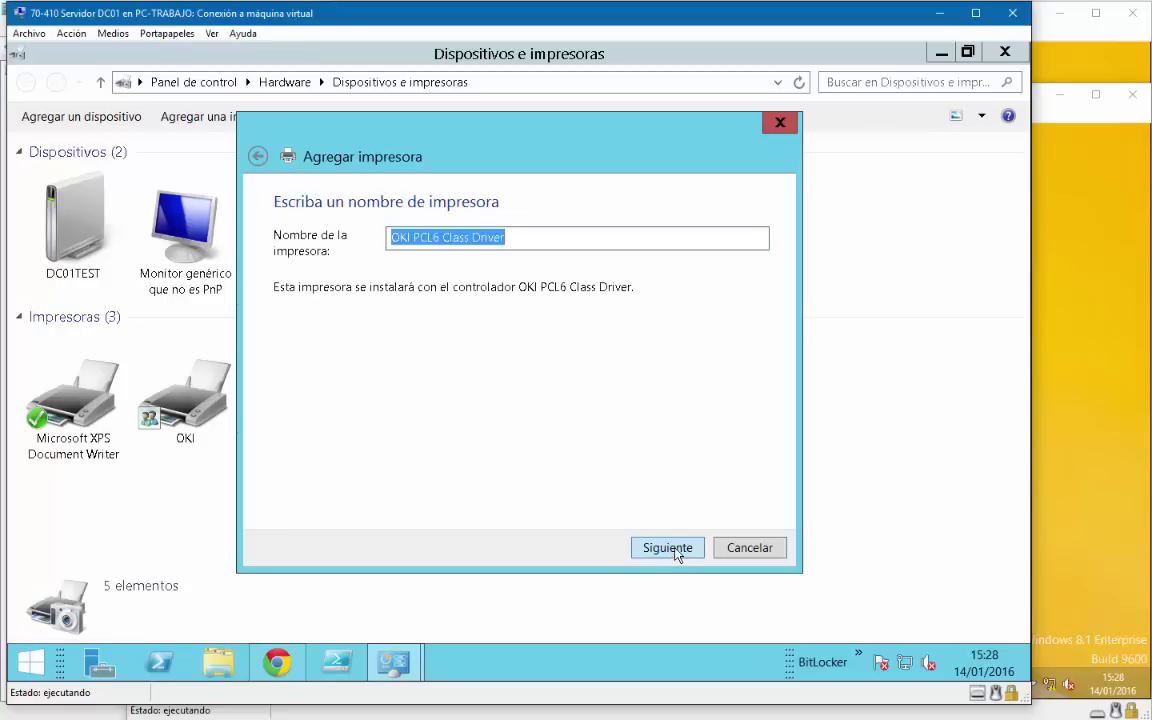
click(675, 552)
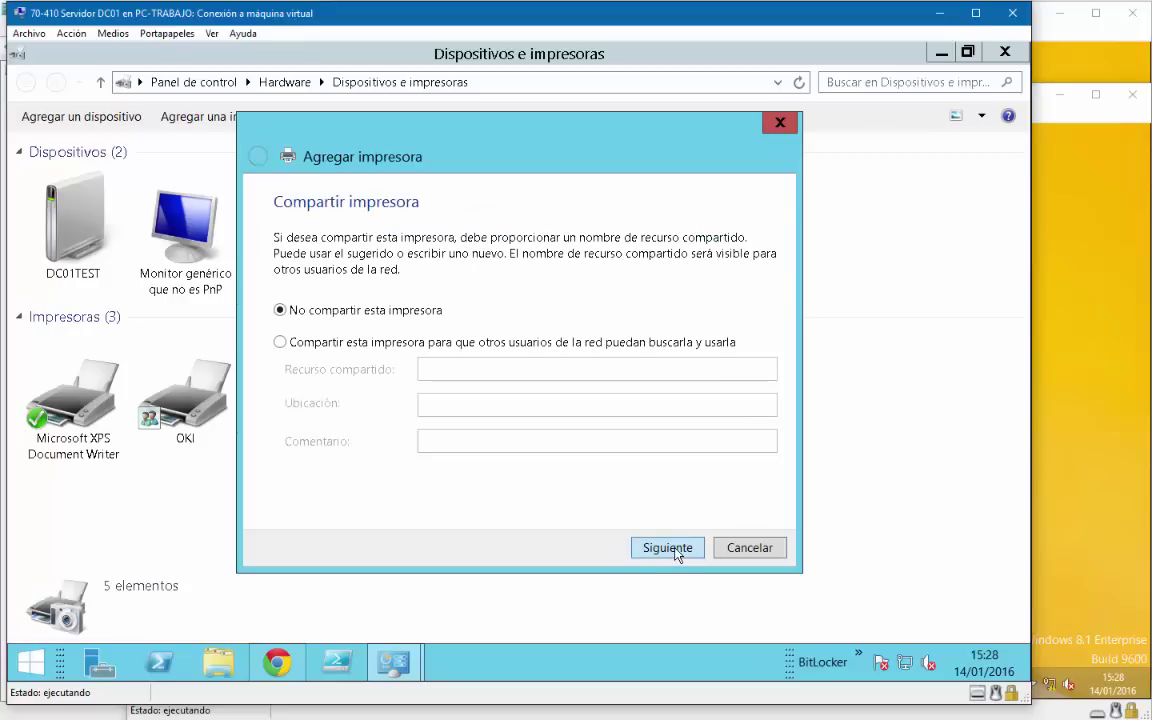
click(670, 549)
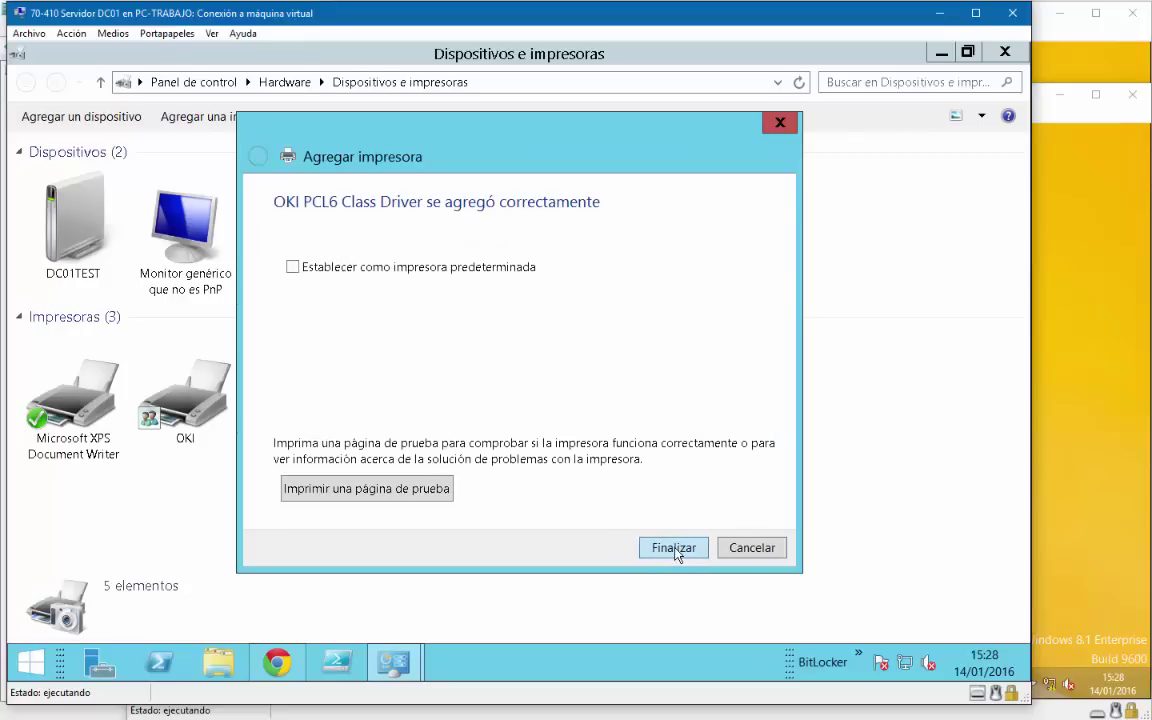
click(674, 549)
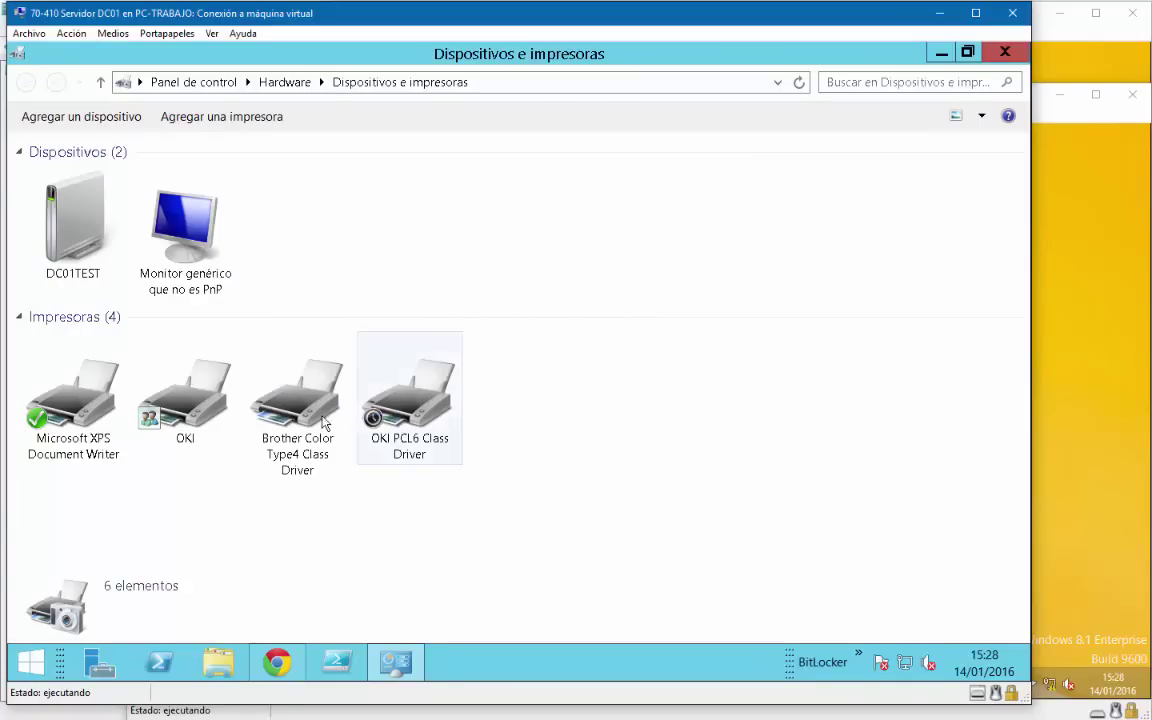
Step: Start adding another local printer with manual configuration on the existing port LPT3
click(222, 117)
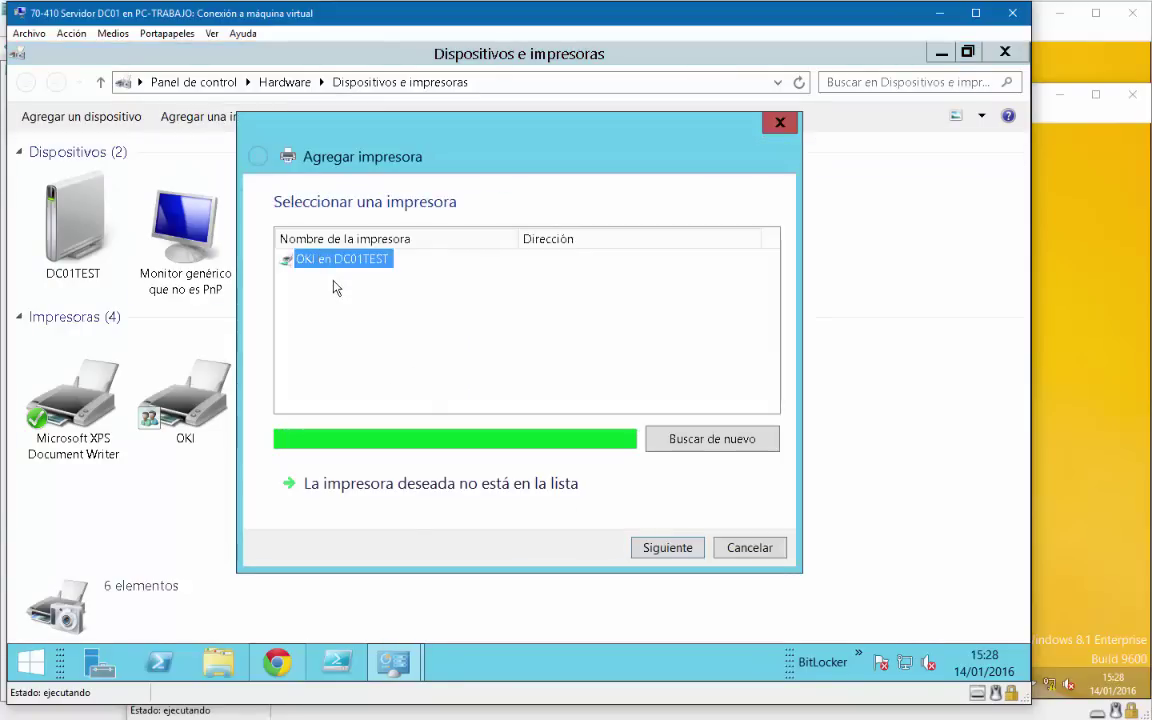
click(398, 487)
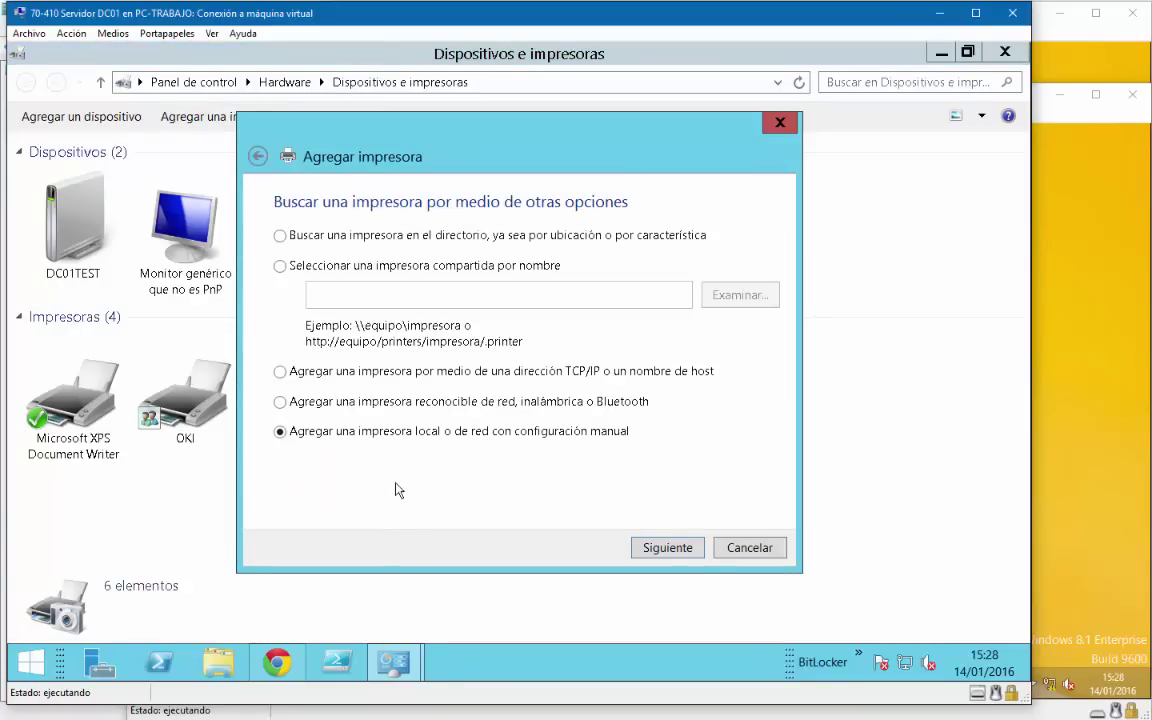
click(645, 549)
click(592, 281)
click(494, 334)
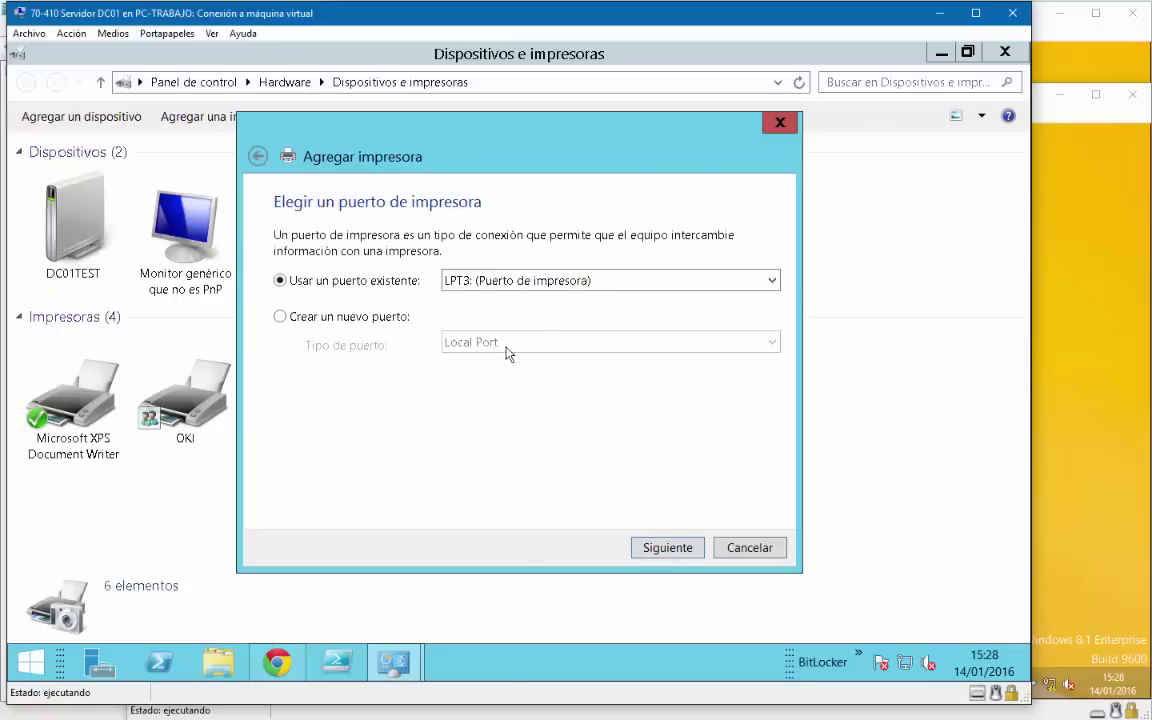
click(535, 282)
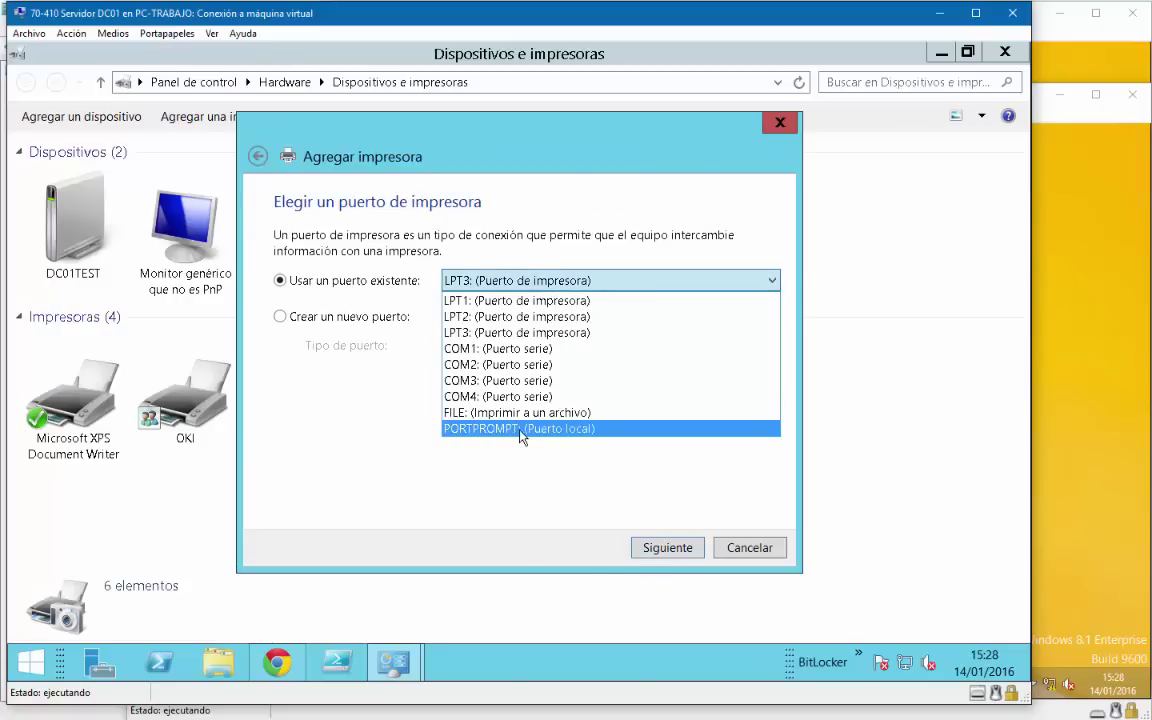
click(500, 332)
click(660, 547)
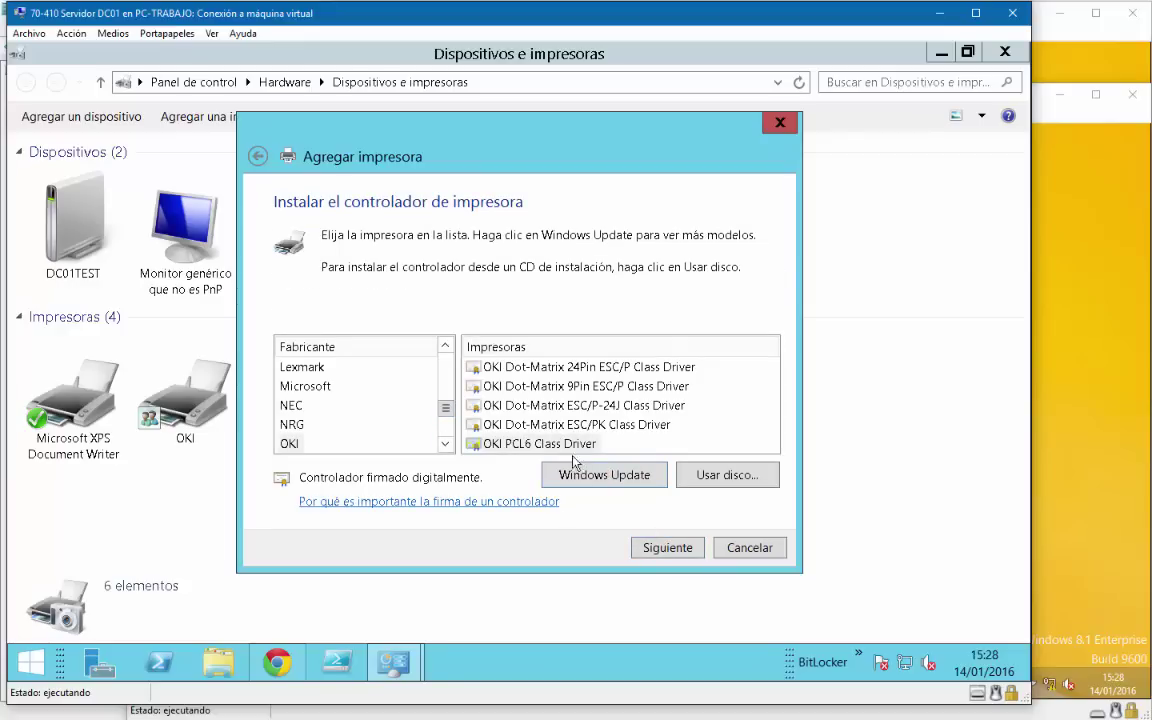
Step: Finish the second printer with the current OKI PCL6 Class Driver and suggested name, without sharing or making it the default
click(545, 444)
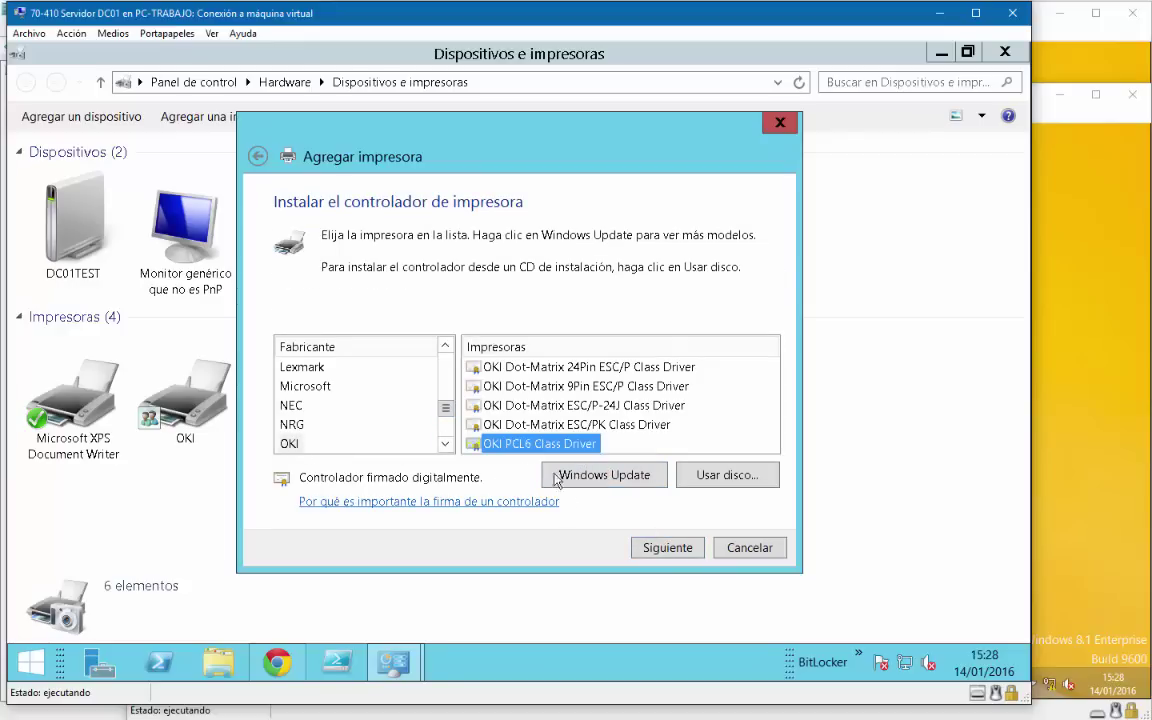
click(663, 553)
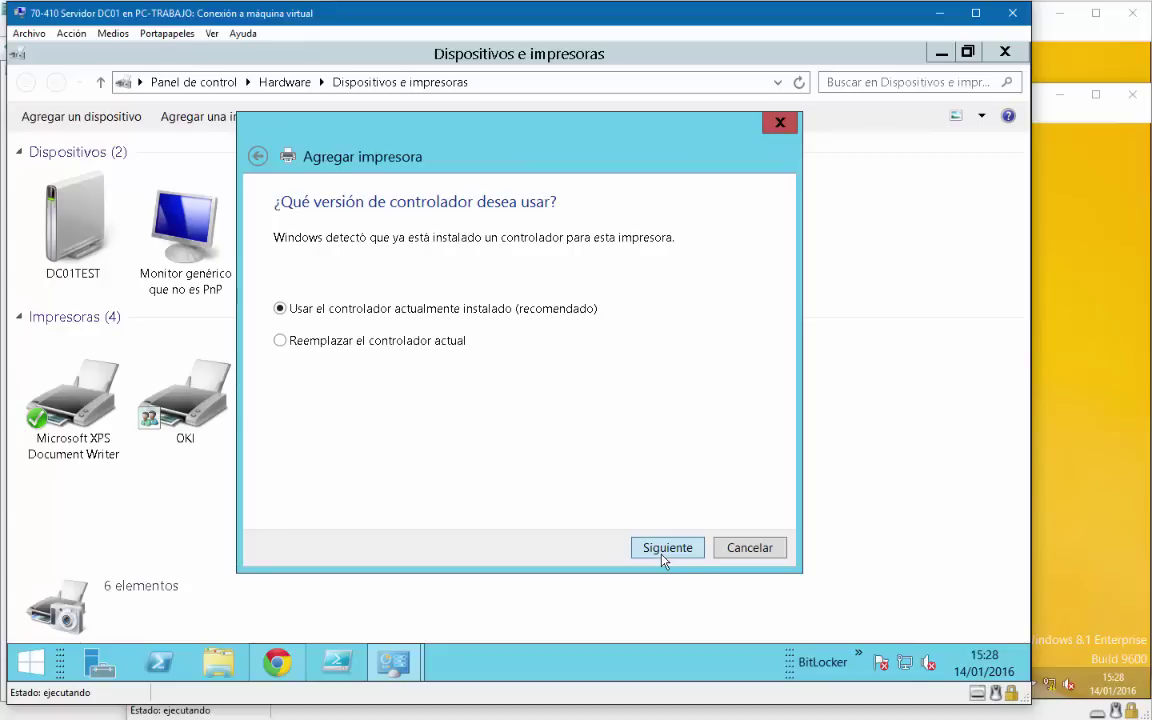
click(663, 553)
click(662, 556)
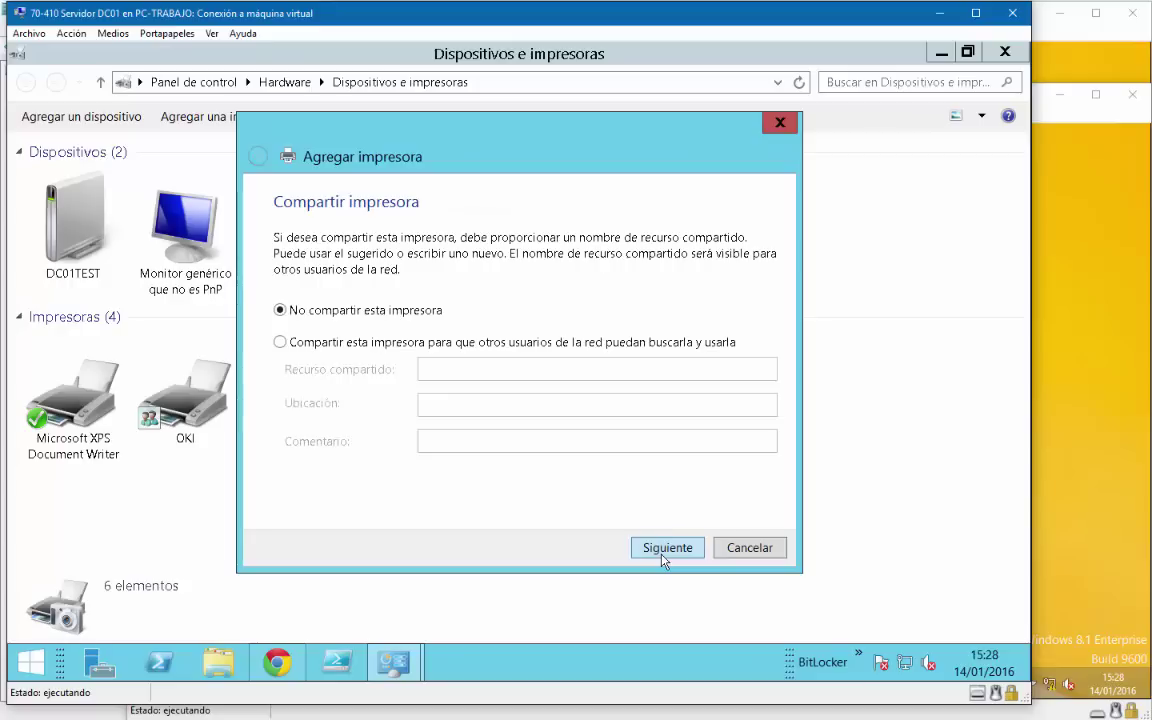
click(662, 556)
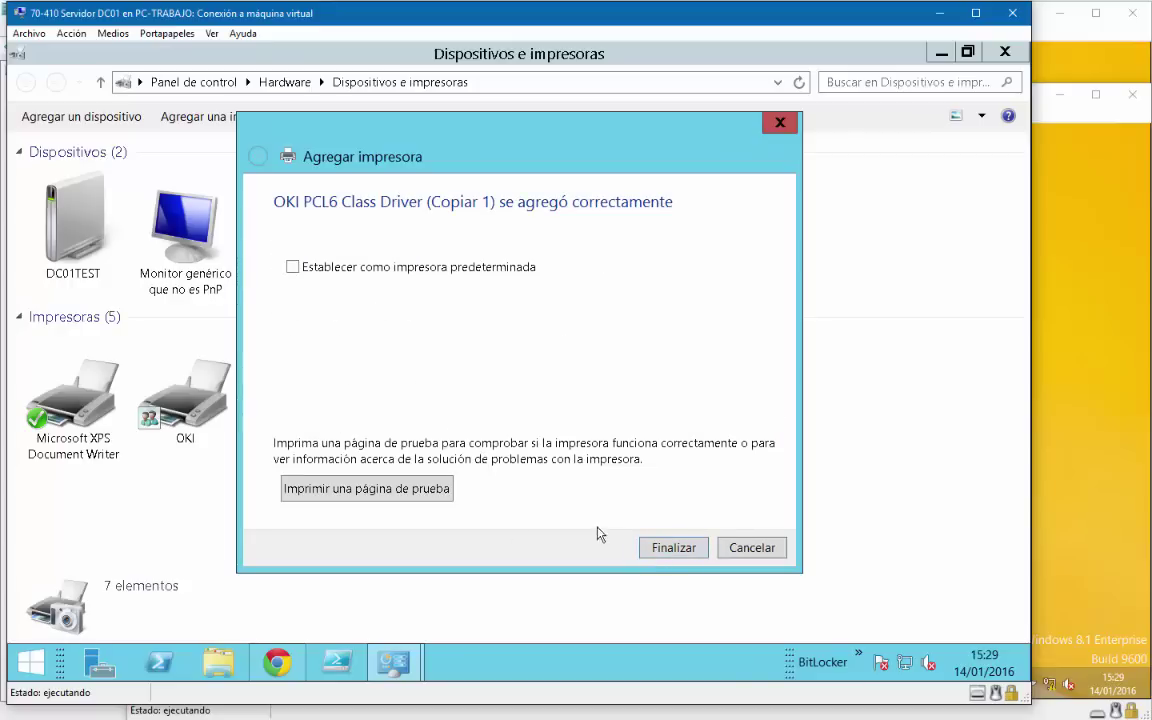
click(660, 549)
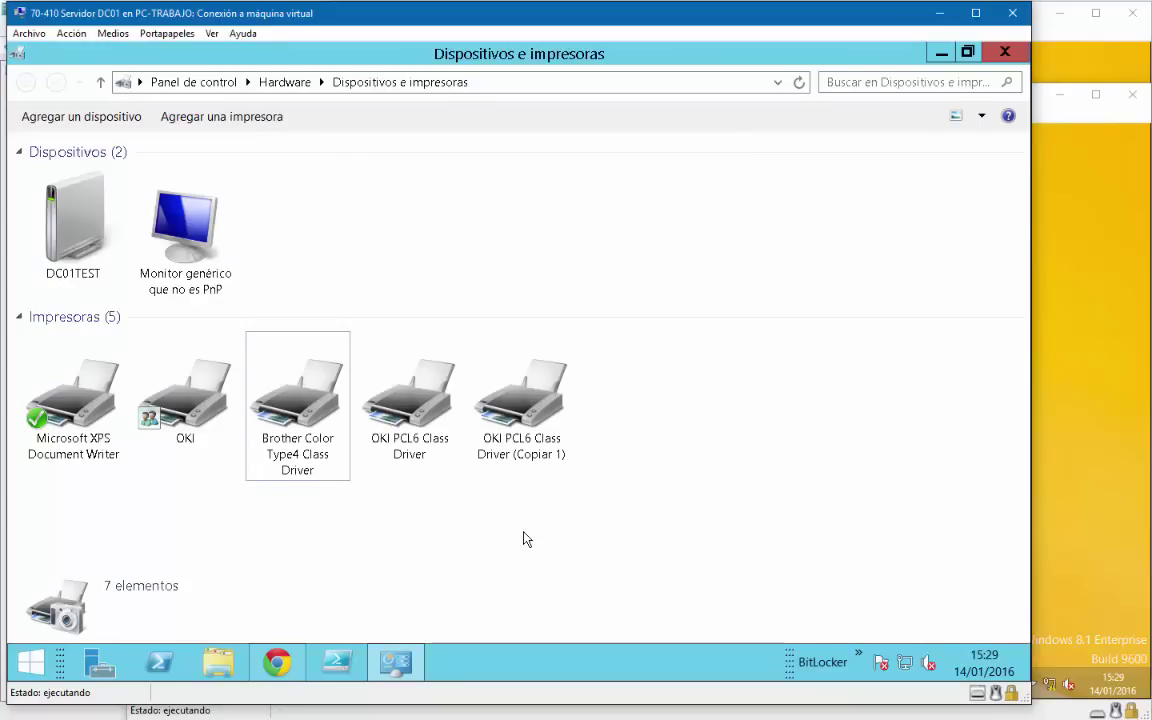
Step: Switch to the Windows 8 01 client and open Dispositivos e impresoras by searching for "impreso"
click(1077, 460)
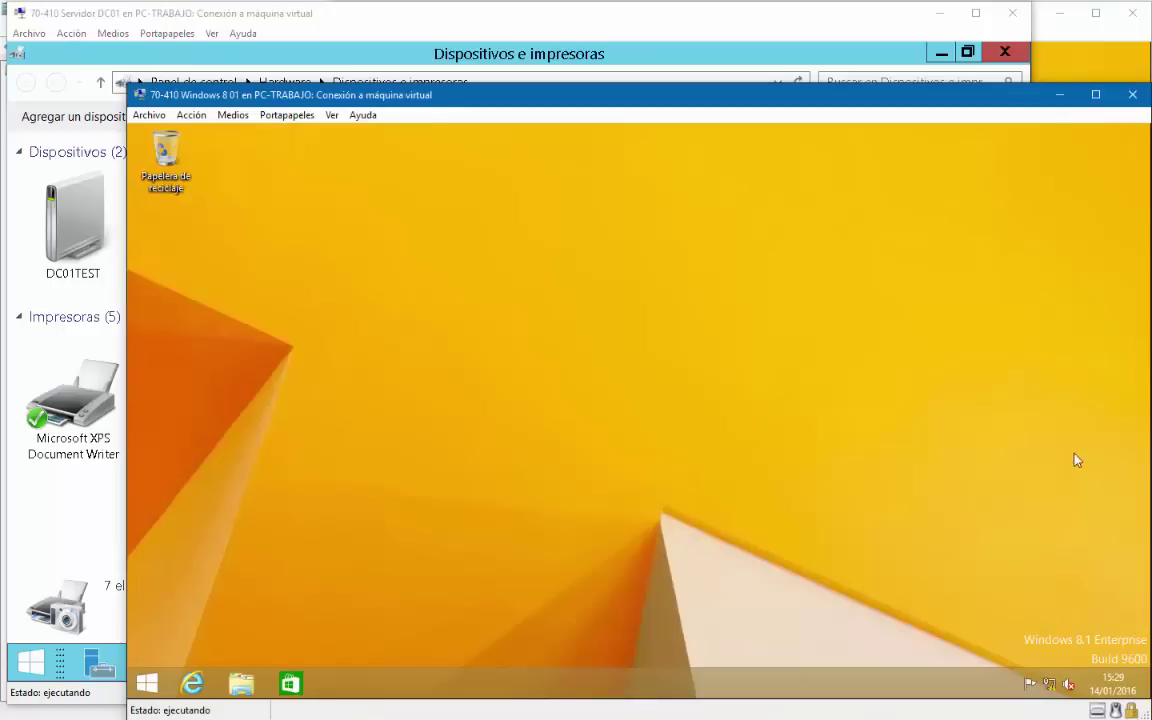
key(super)
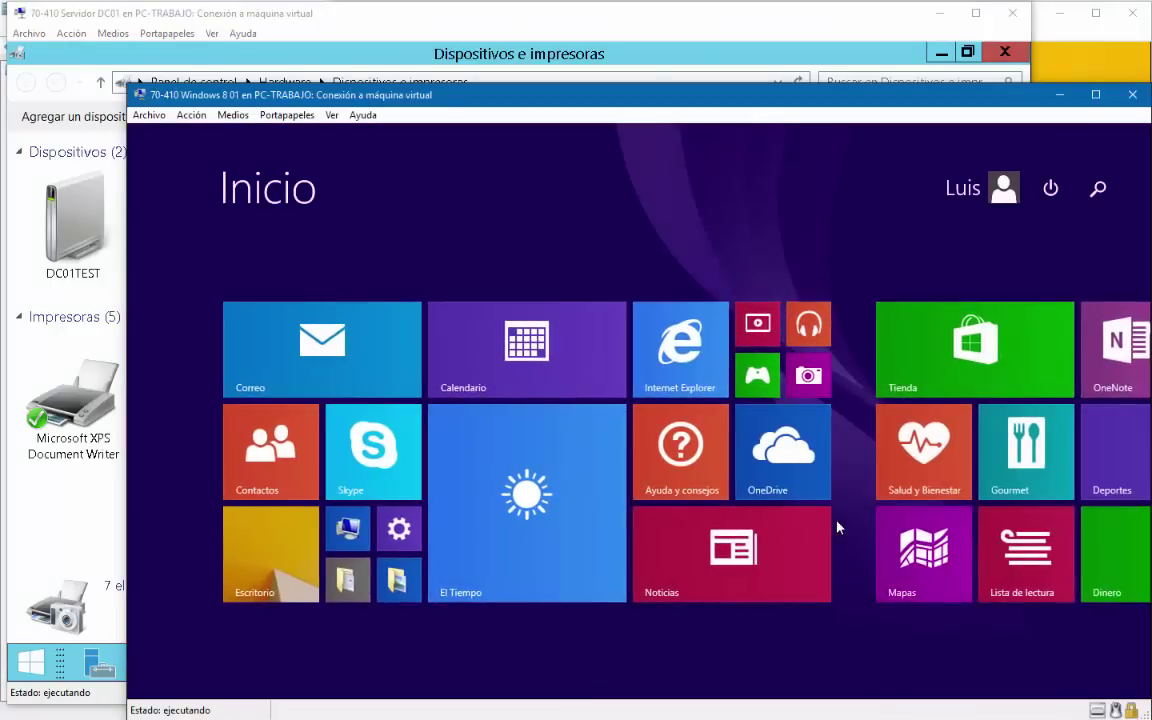
text(imap)
key(BackSpace)
key(BackSpace)
text(pr)
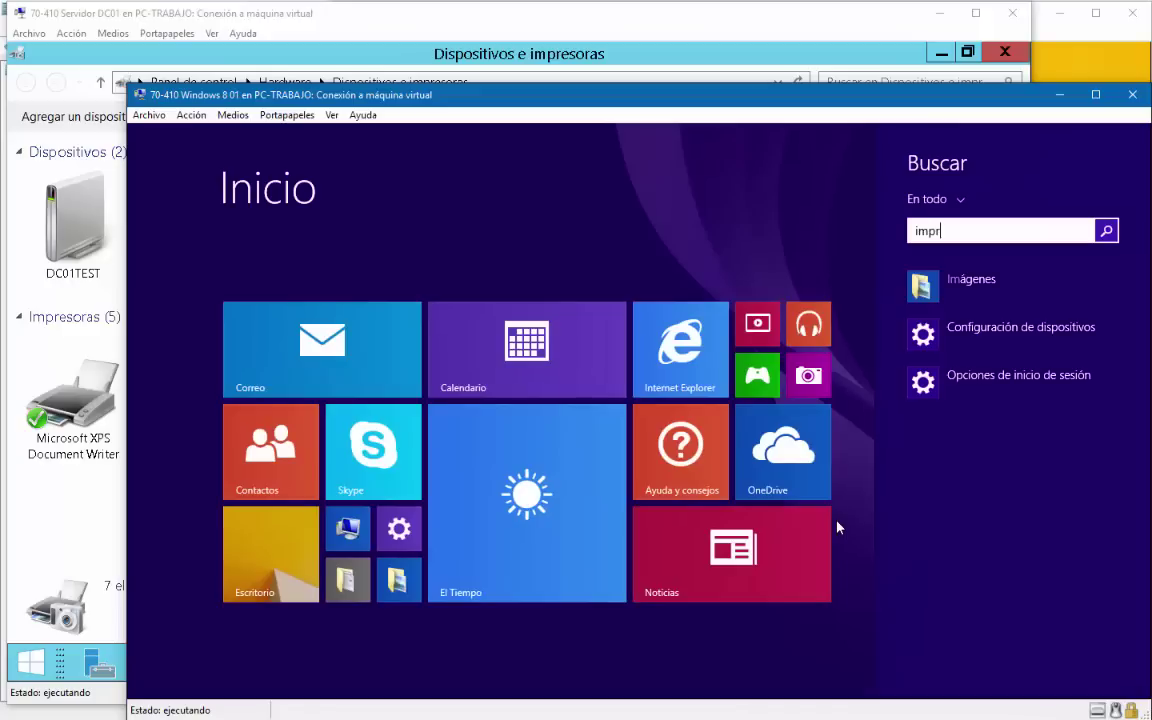
text(eso)
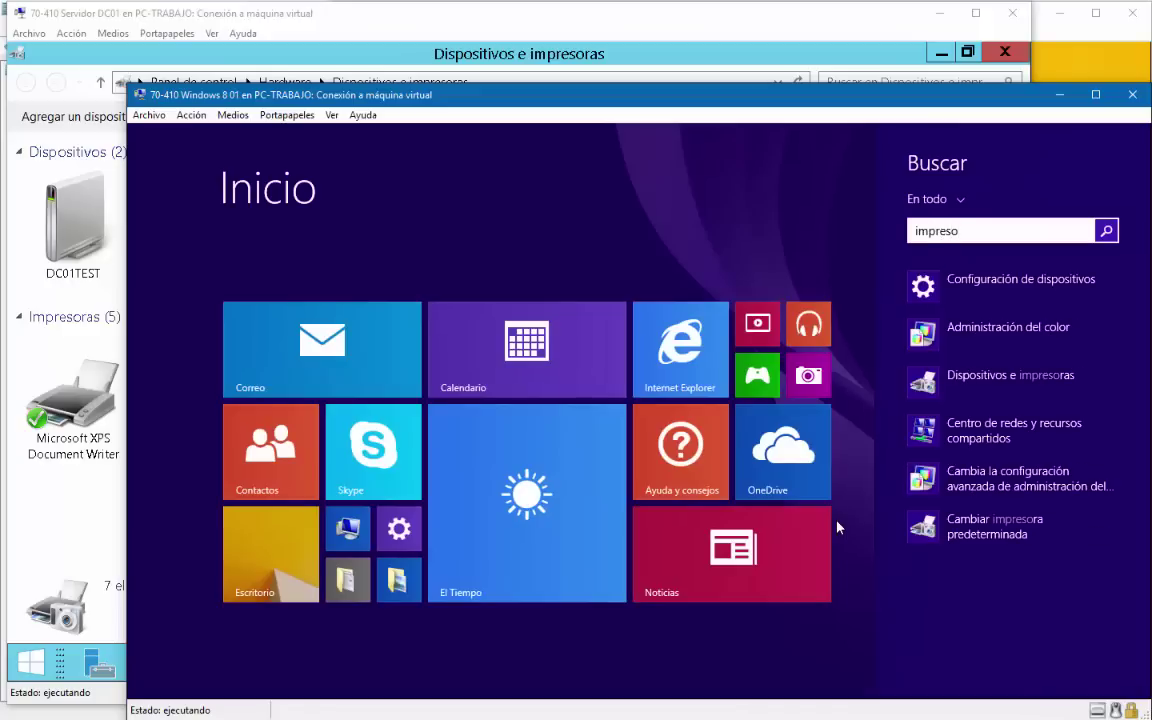
click(954, 378)
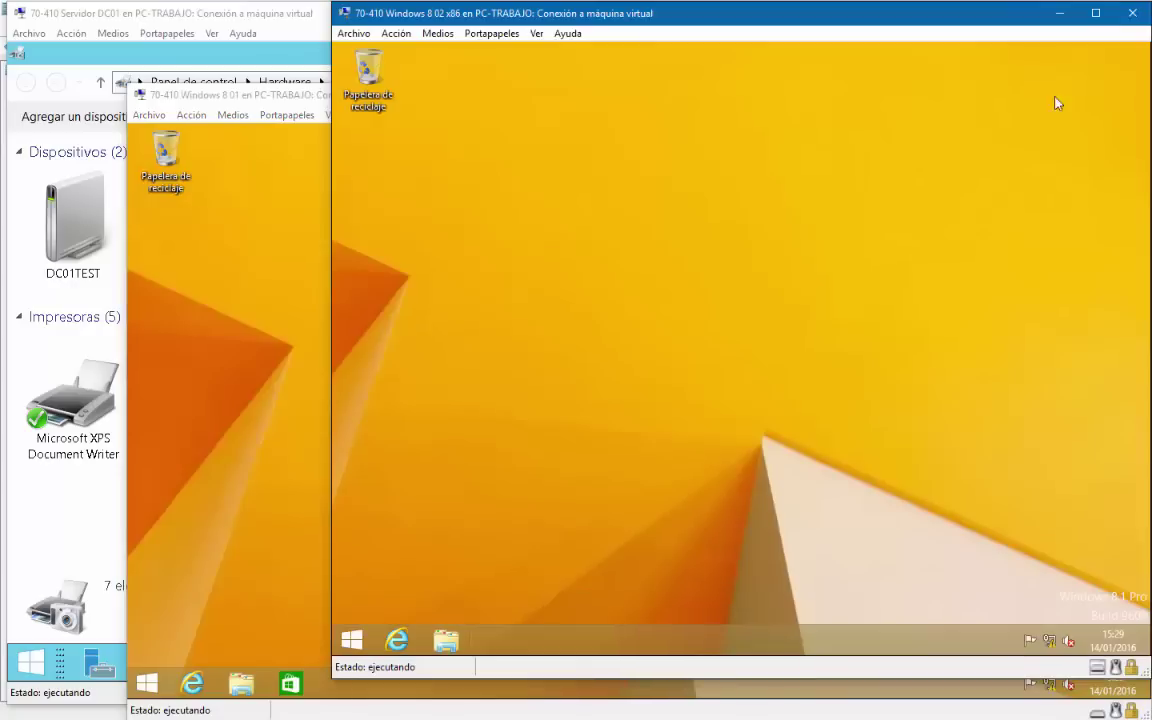
Step: On the Windows 8 02 client, open Dispositivos e impresoras by searching for "impresoras" and select the OKI printer shared from dc01test
key(super)
text(impresoras)
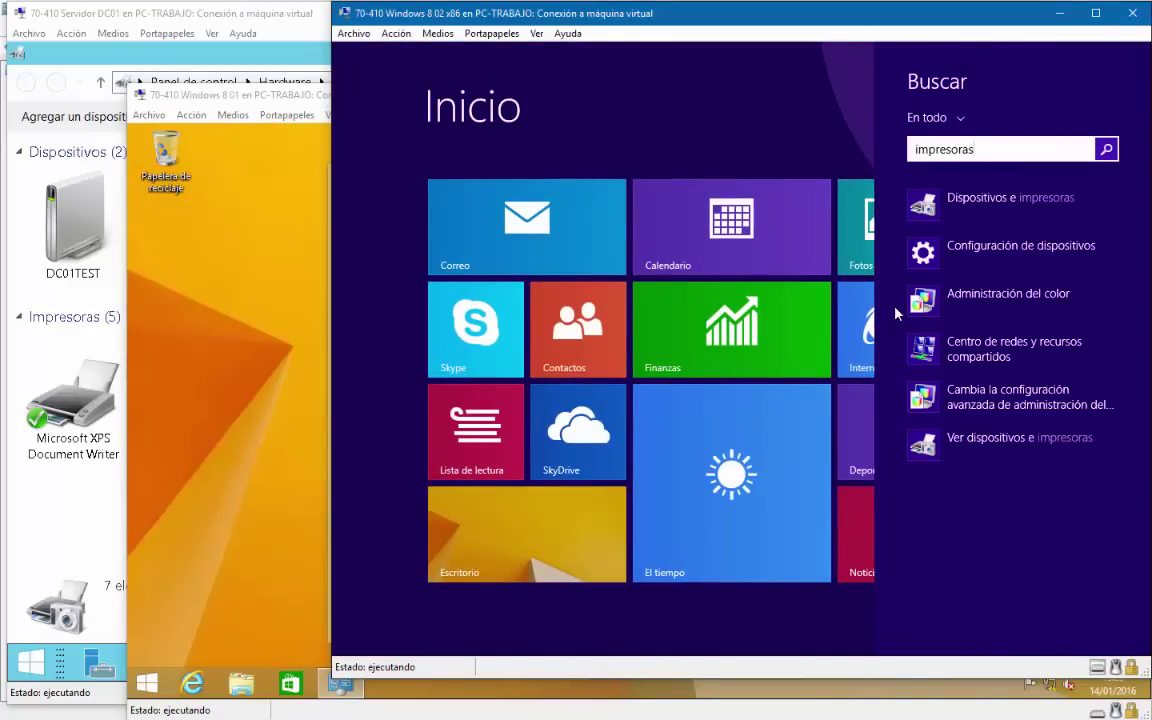
key(Down)
key(Return)
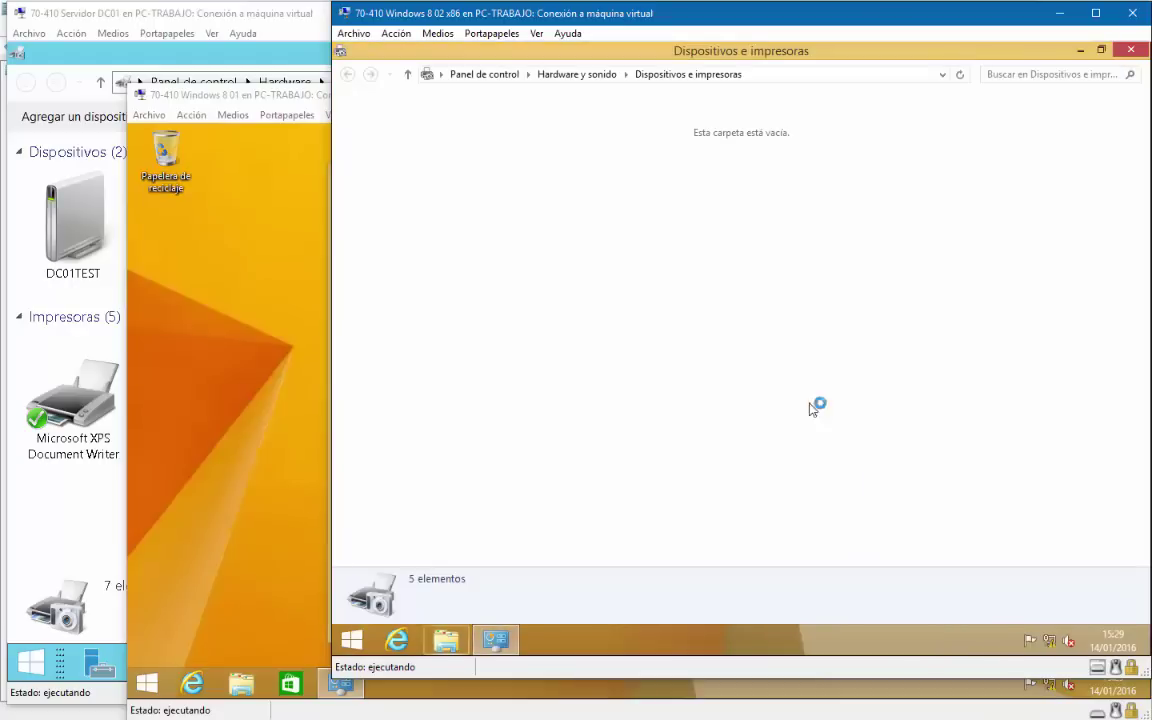
click(577, 350)
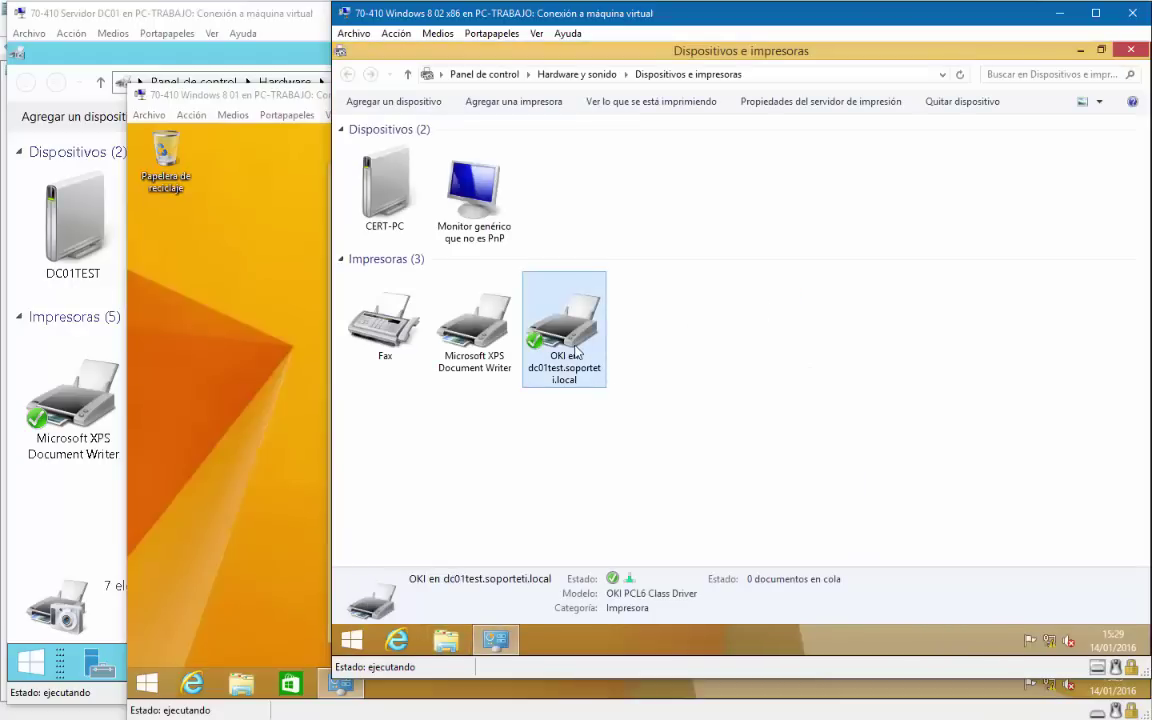
Step: Return to the Windows 8 01 client, select its shared OKI printer and maximize the Dispositivos e impresoras window
click(656, 680)
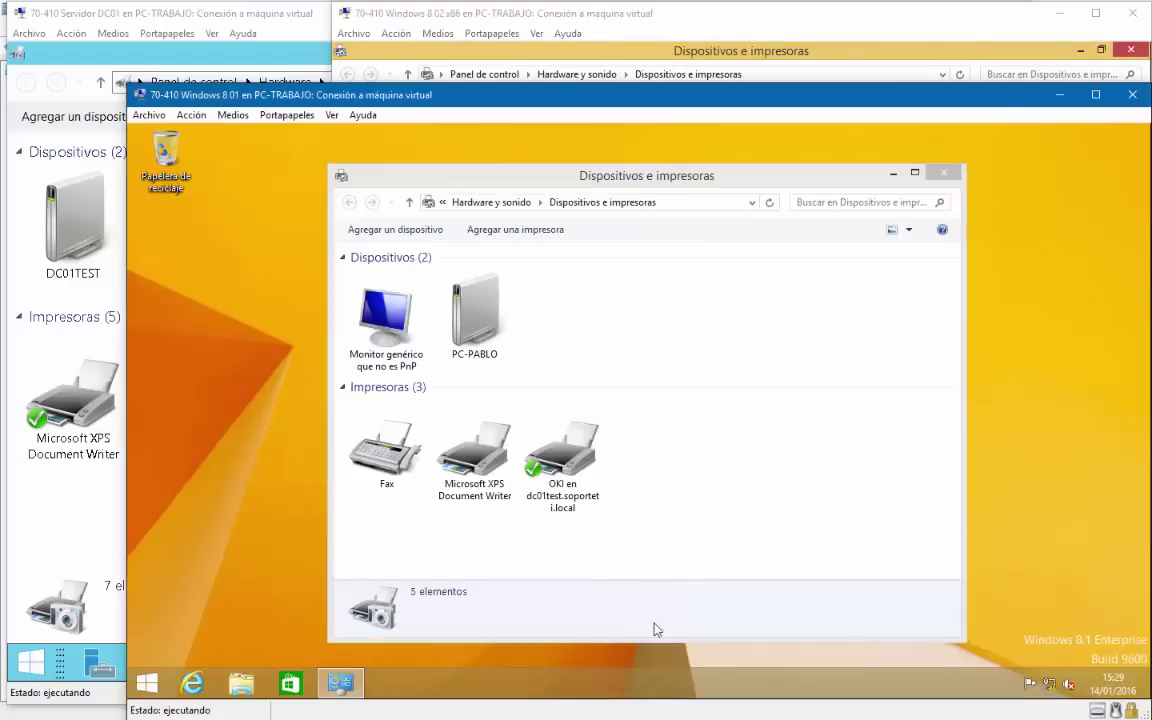
click(540, 445)
double_click(663, 175)
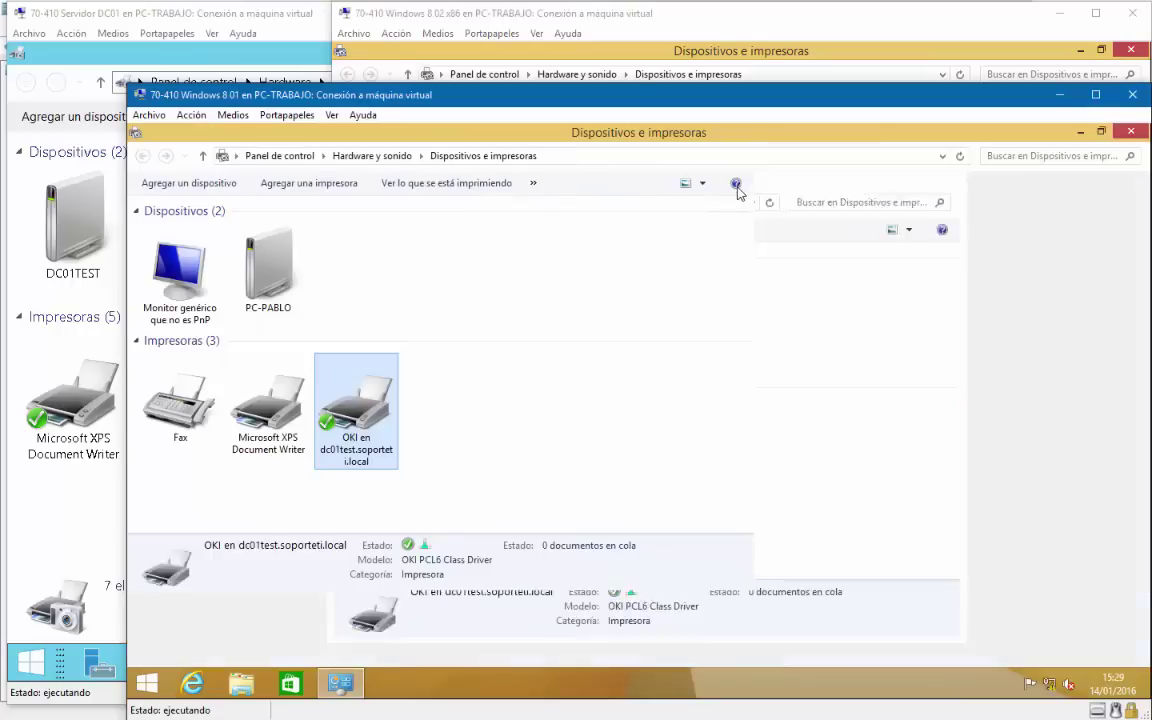
Step: Write "Explicarlo bien, pa que le des al me gusta" in a new Notepad document and print it on the shared OKI printer
key(super+r)
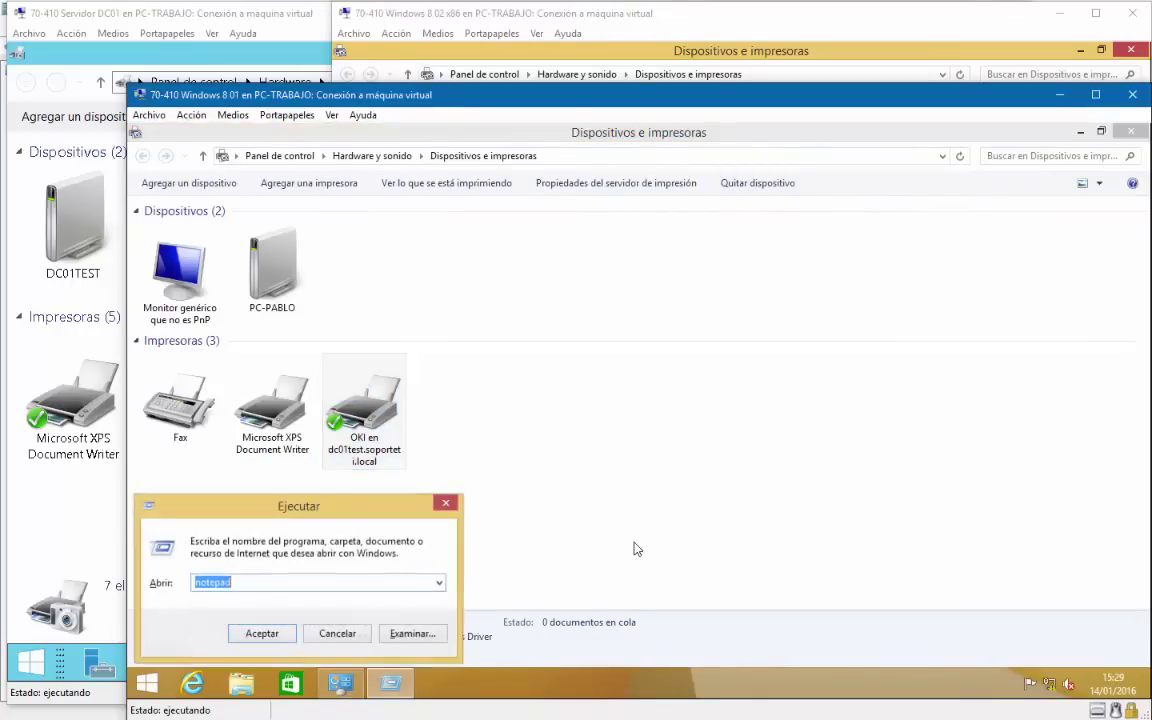
text(notpad)
key(Return)
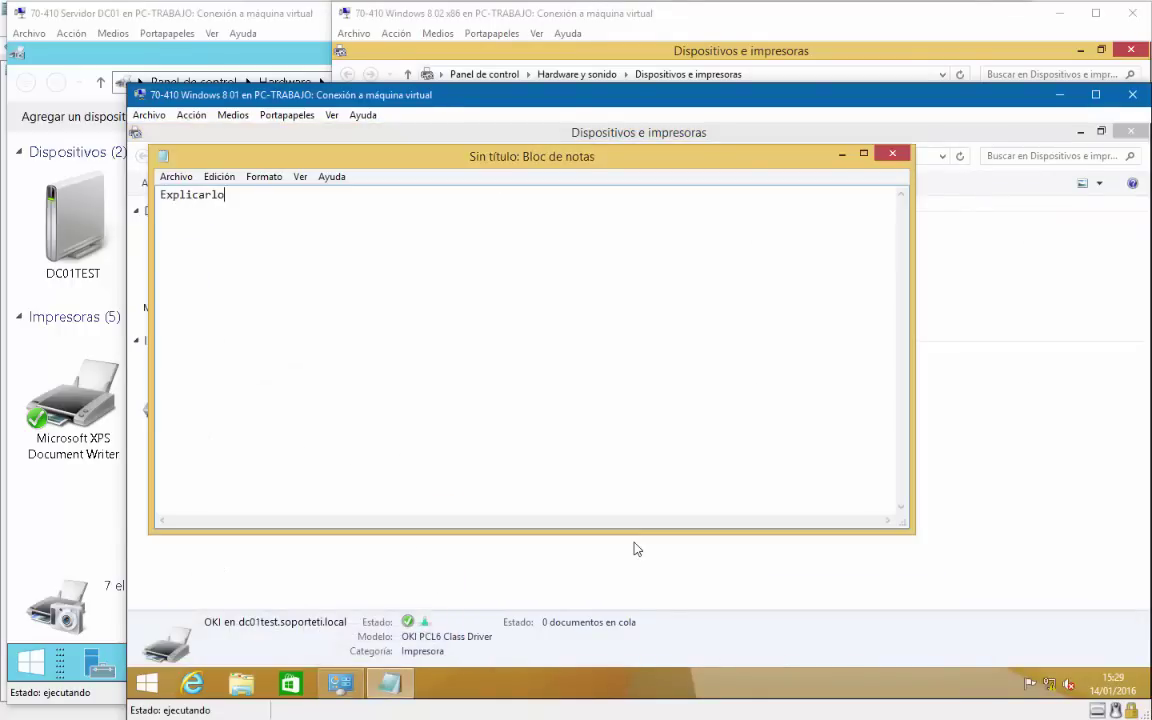
text(Explicarlo bien, pa que le des al me gusta)
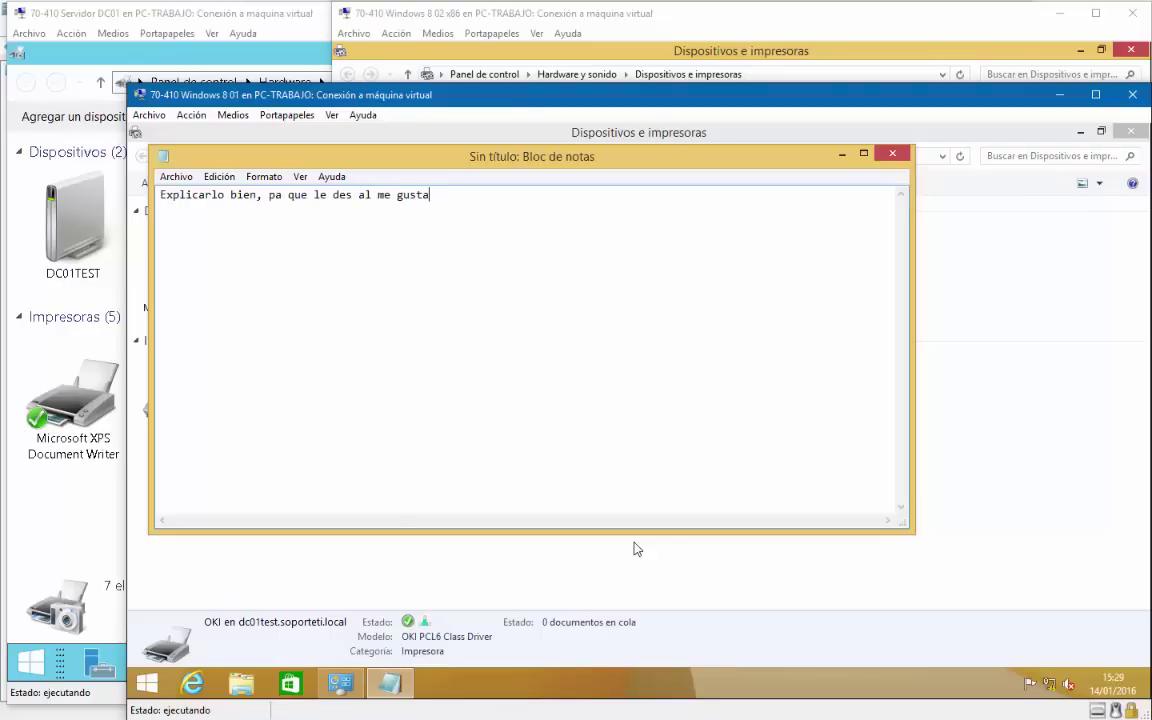
key(ctrl+p)
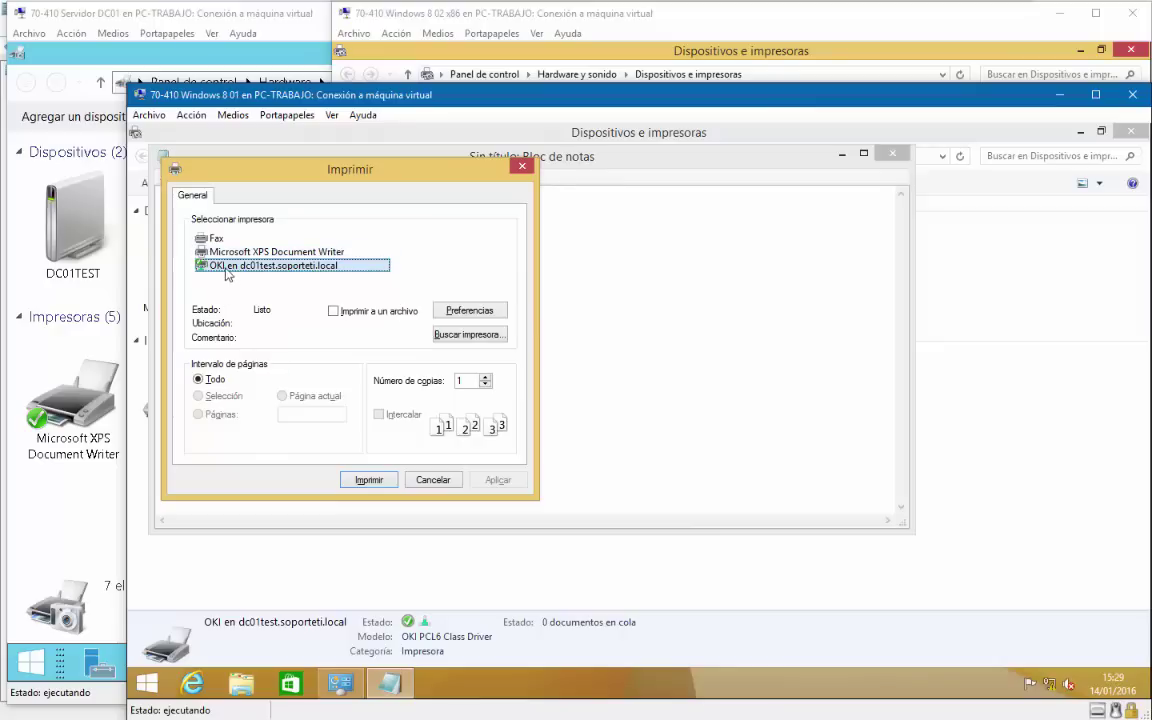
click(370, 480)
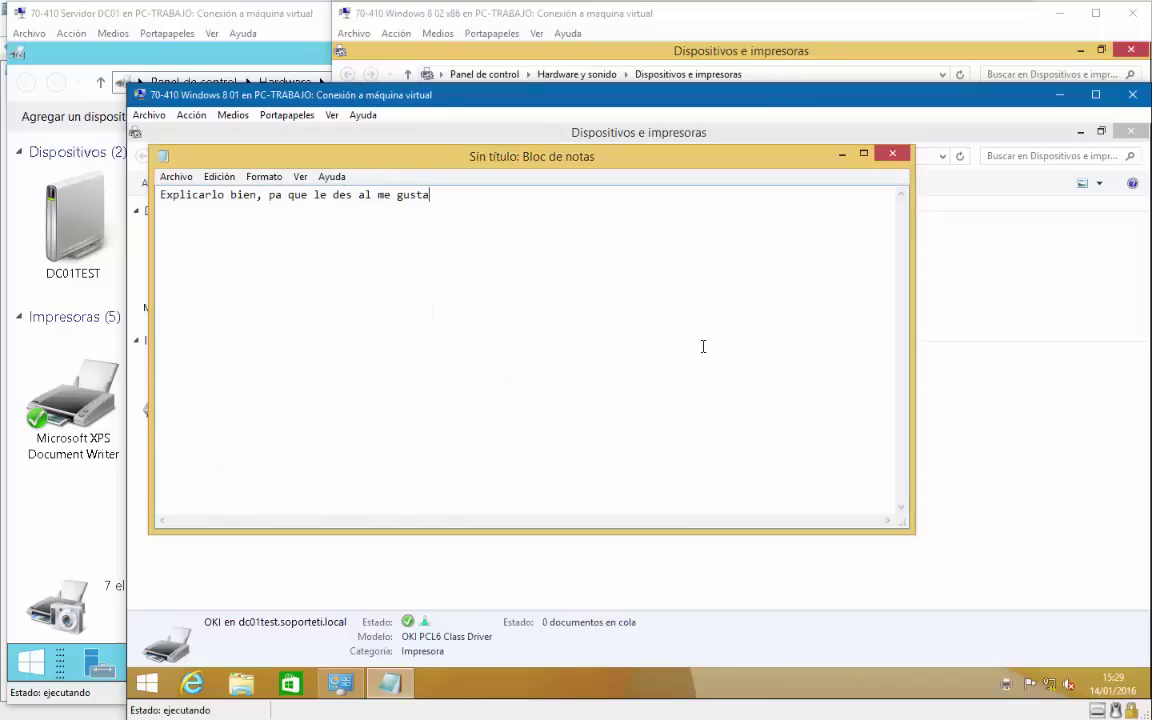
Step: Switch to the Windows 8 02 client and write "catapum" and "tutumba tutumba" on separate lines of a new Notepad document
click(884, 50)
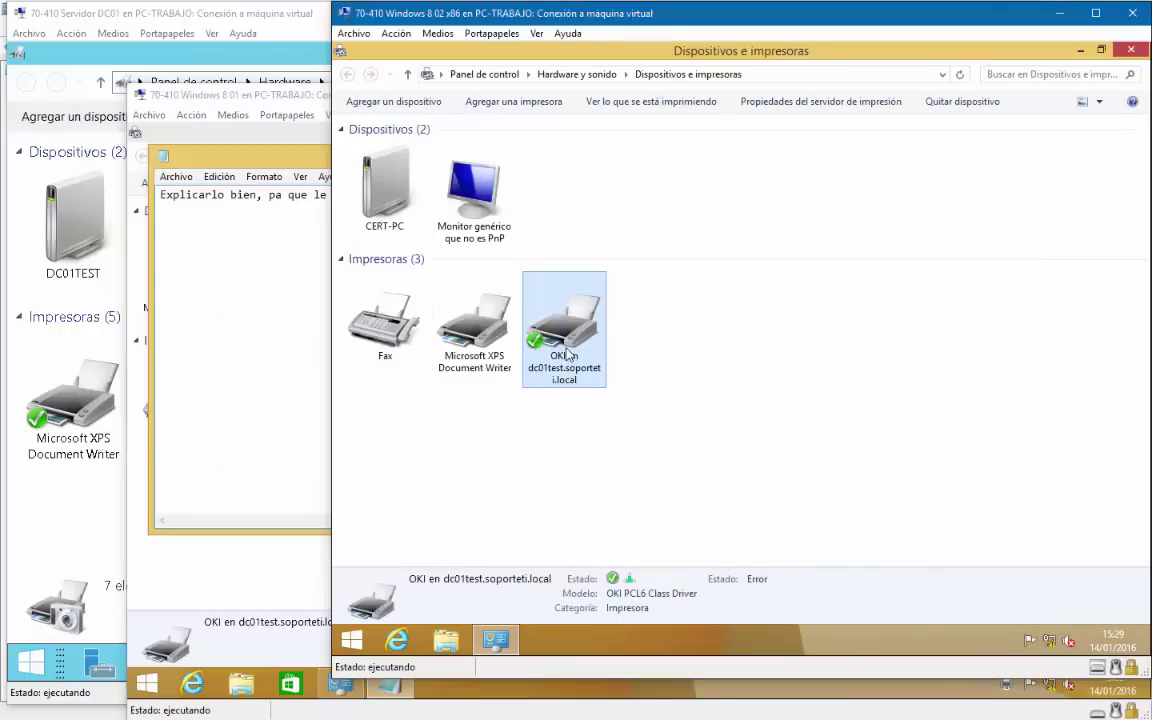
click(729, 392)
key(super+r)
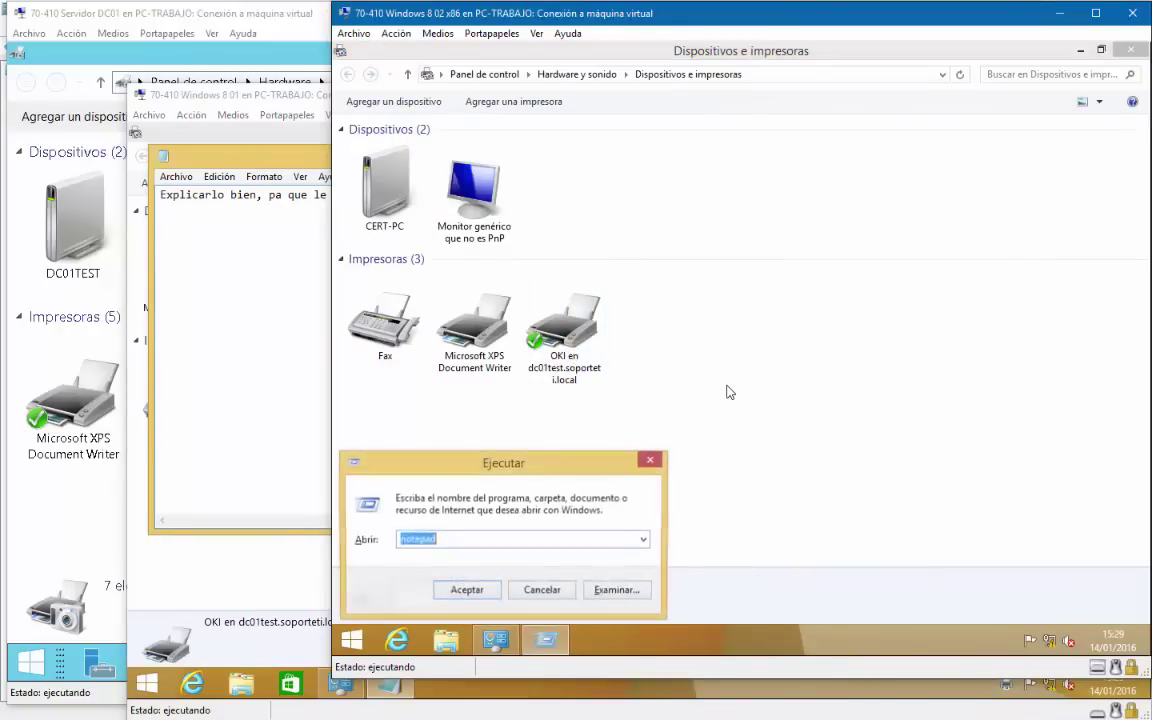
text(notepad)
key(Return)
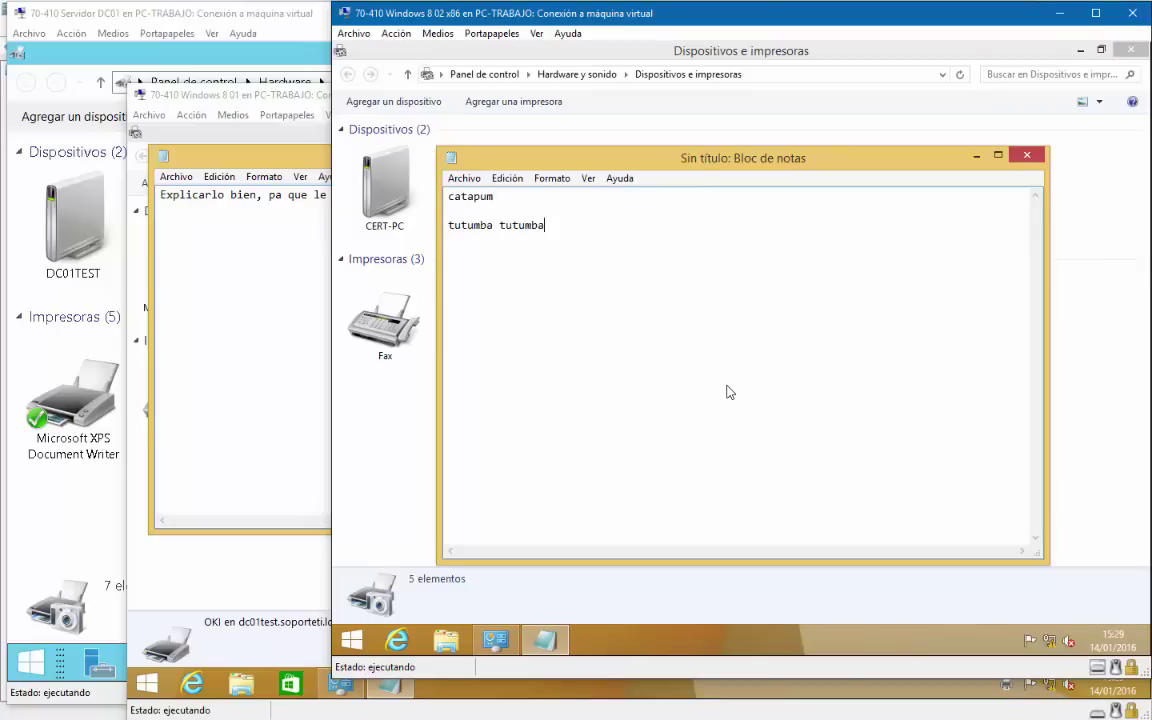
Step: Print this Notepad document on the OKI printer shared from dc01test
click(464, 178)
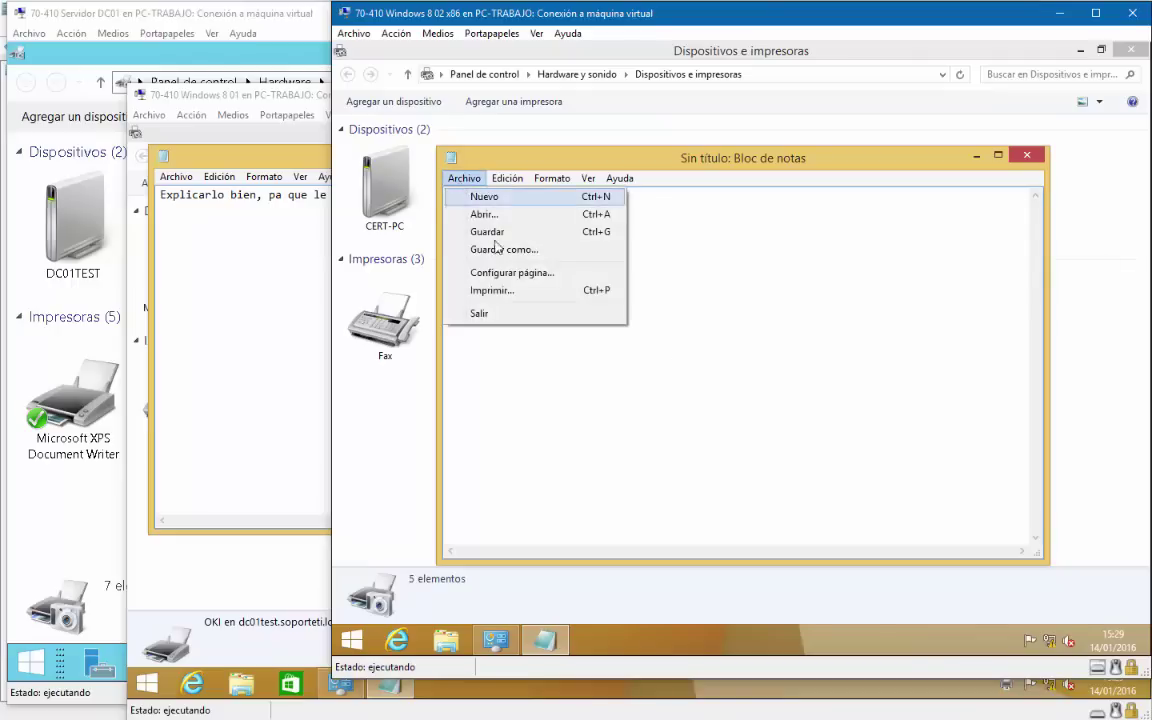
click(510, 292)
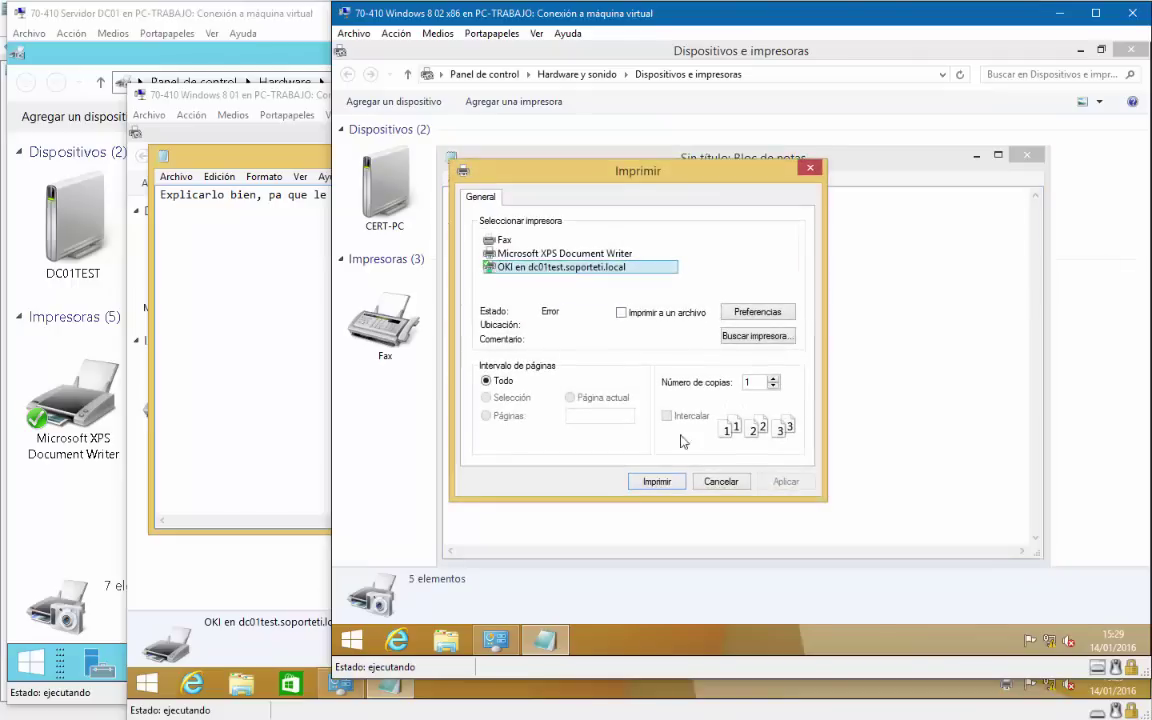
click(656, 482)
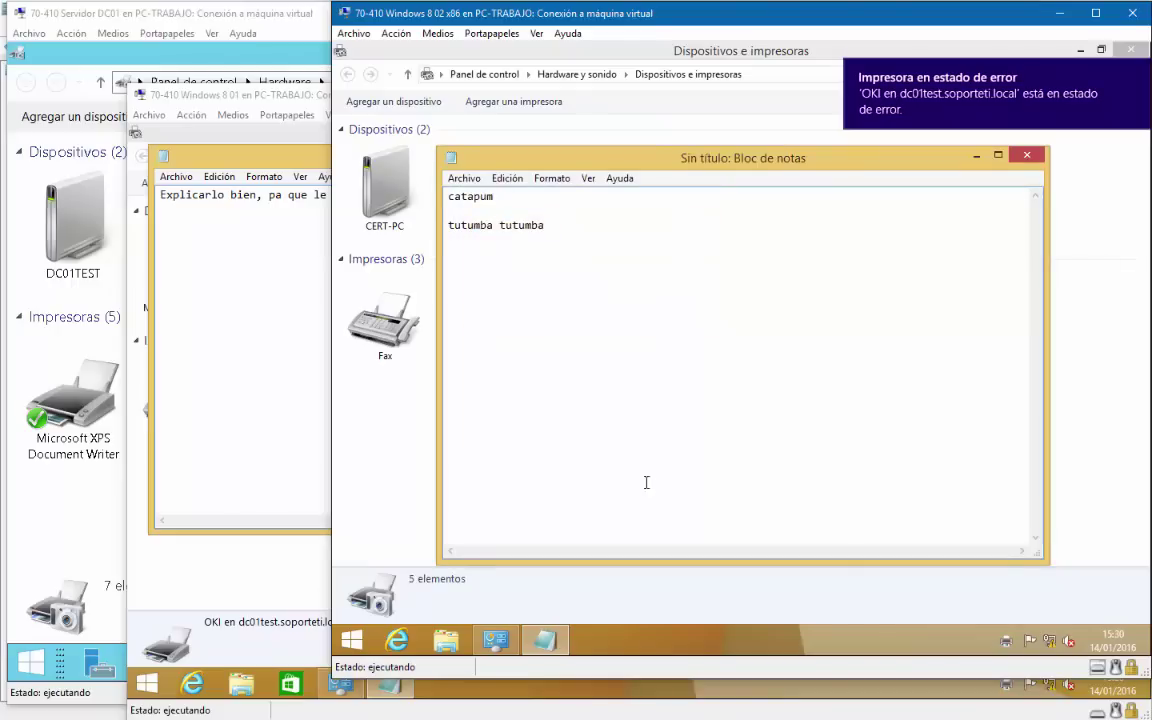
Step: On the DC01 server, examine the owner, status and port of each job in the shared OKI printer's queue
click(63, 485)
right_click(290, 428)
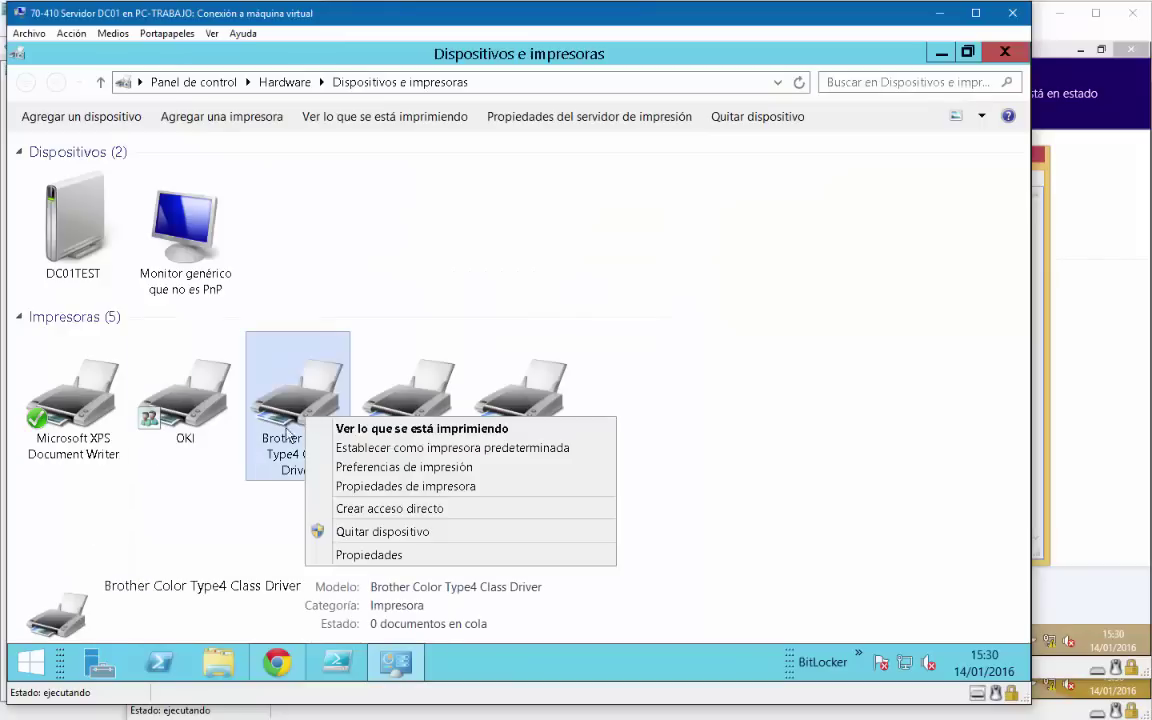
click(200, 388)
right_click(188, 413)
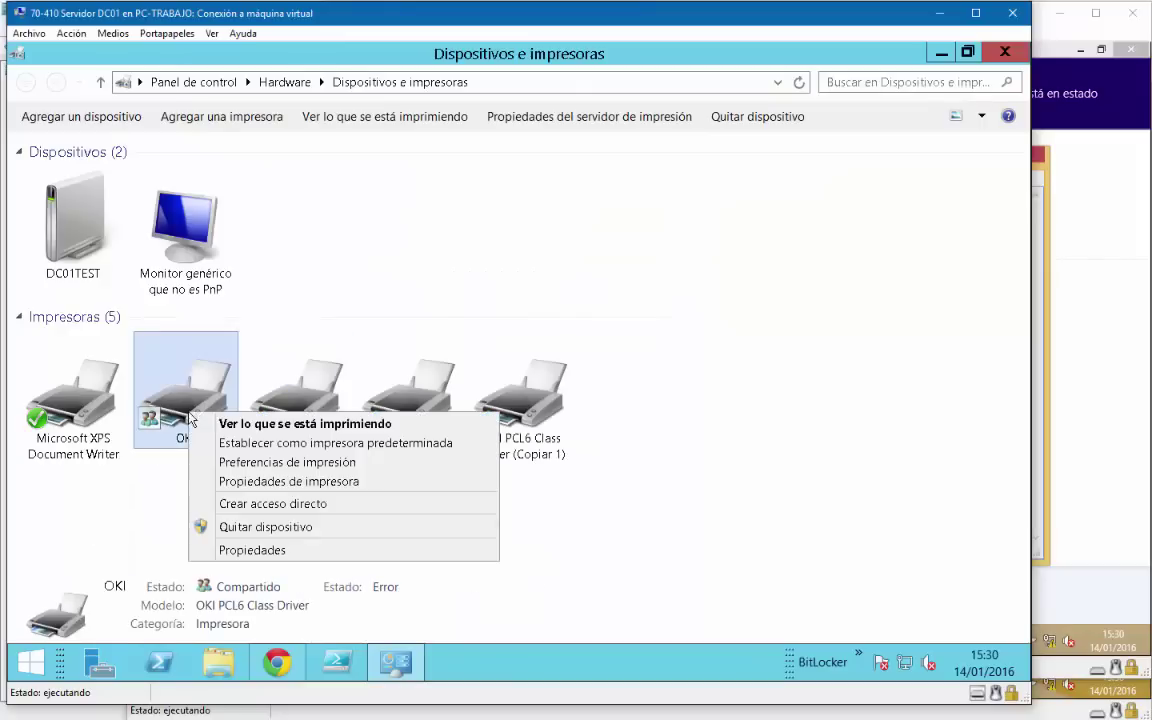
click(295, 424)
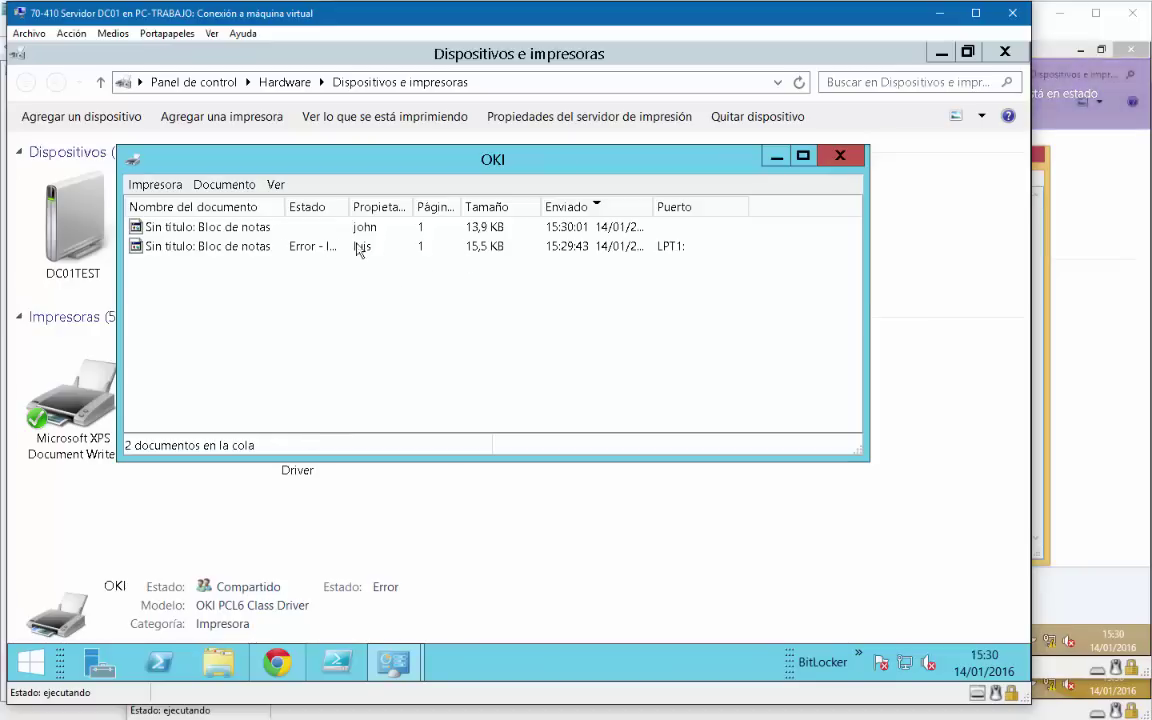
click(225, 242)
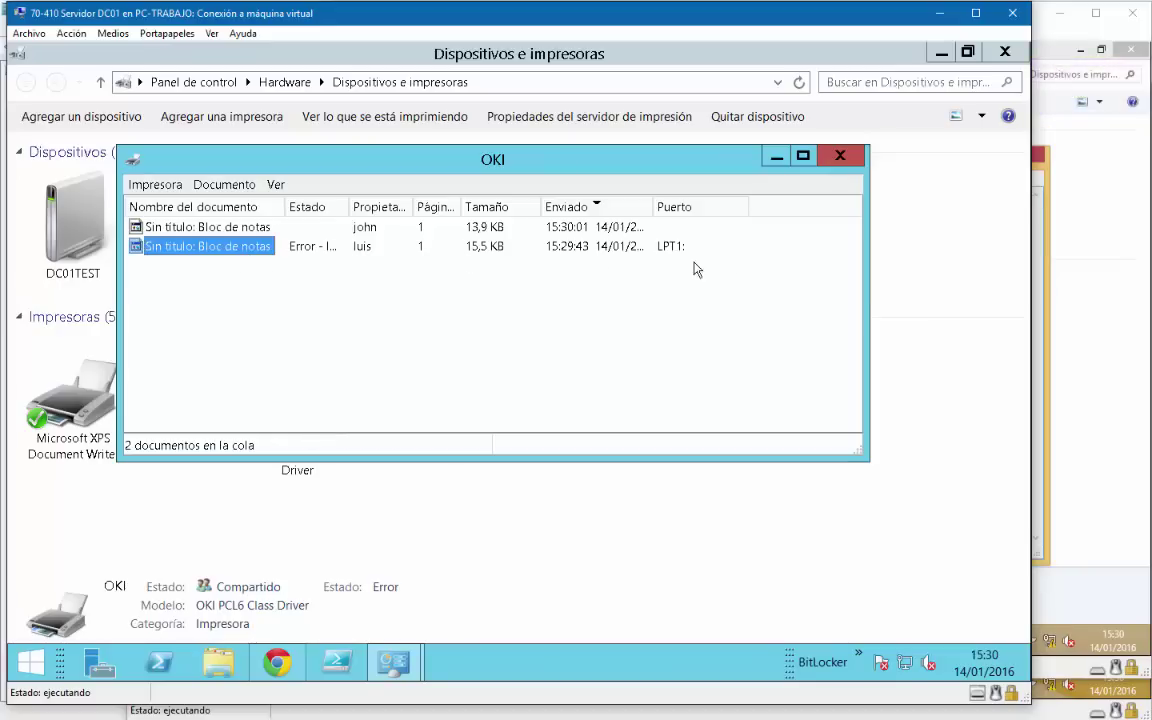
click(267, 230)
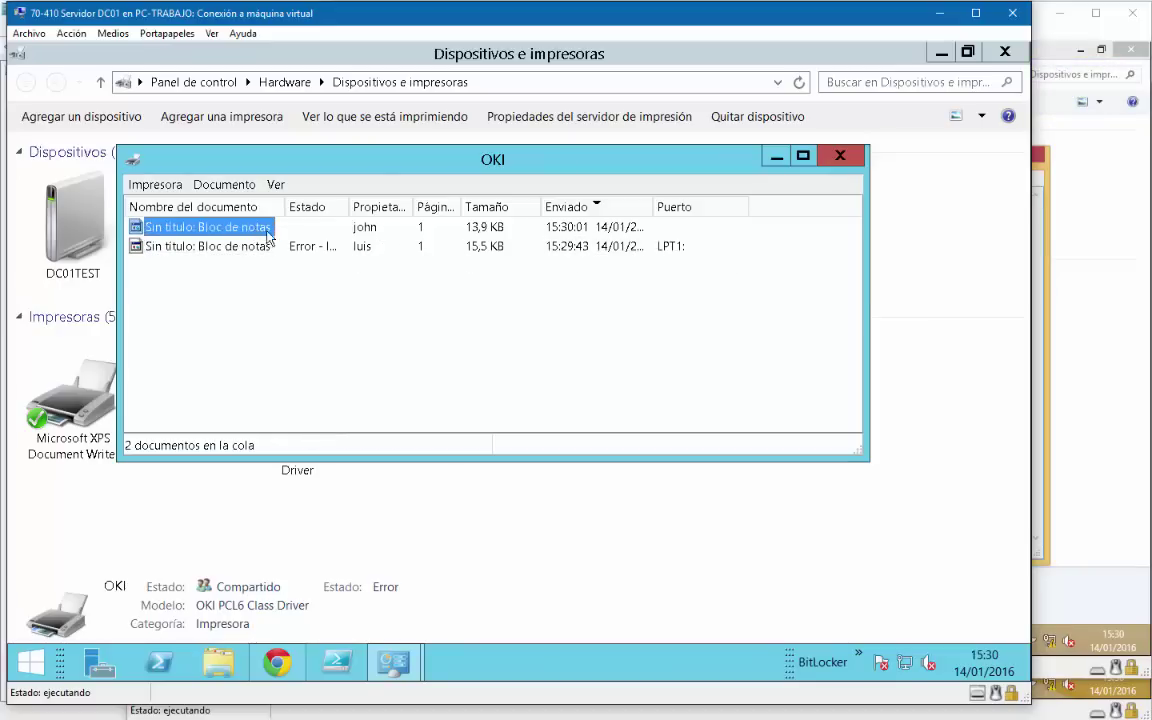
click(776, 155)
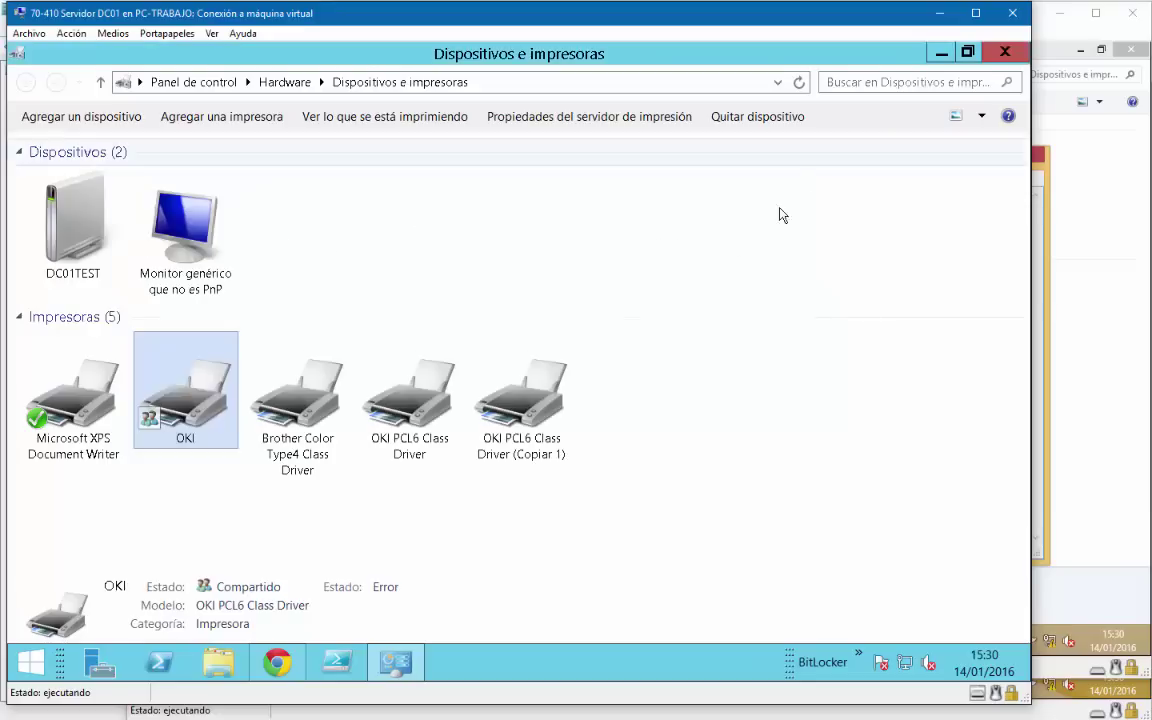
Step: Check the print queues of OKI PCL6 Class Driver and its Copiar 1 copy for jobs
mouse_move(168, 432)
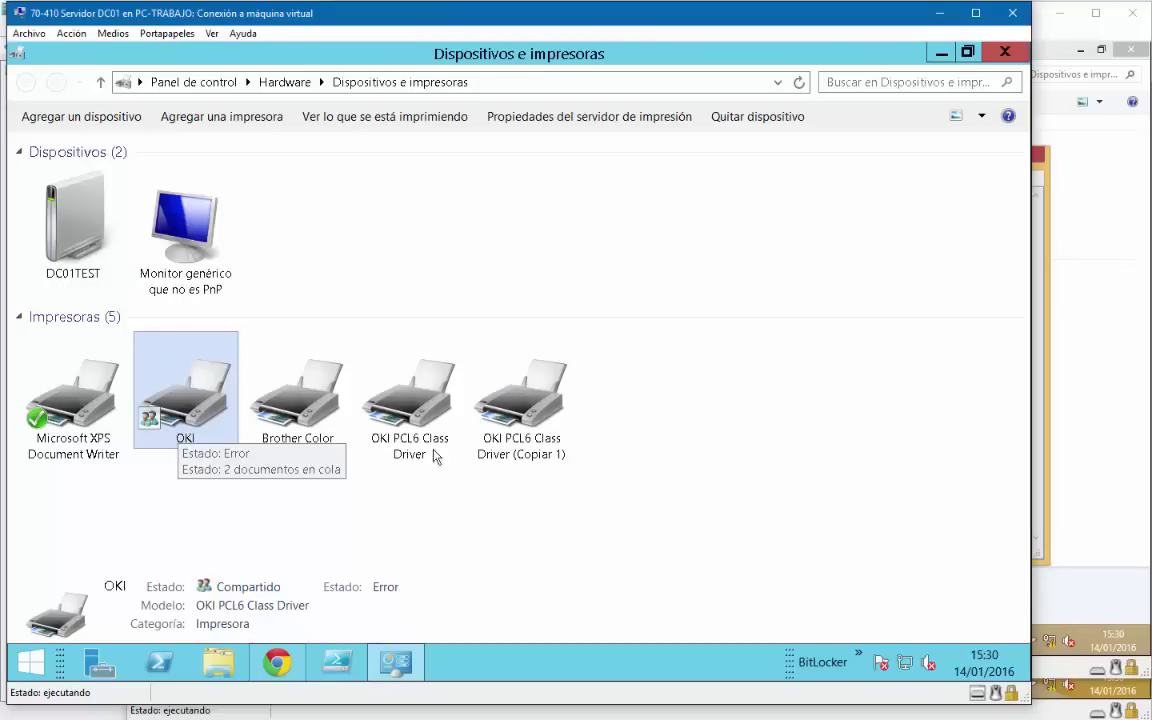
right_click(402, 412)
click(472, 425)
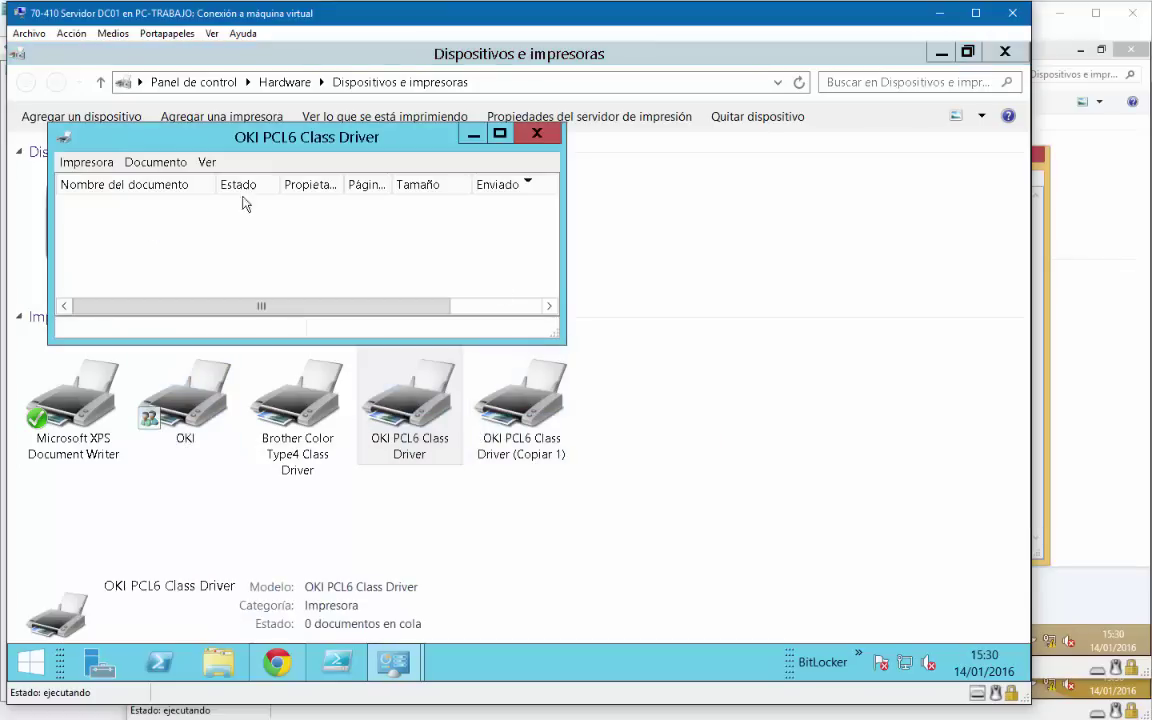
click(535, 131)
right_click(528, 402)
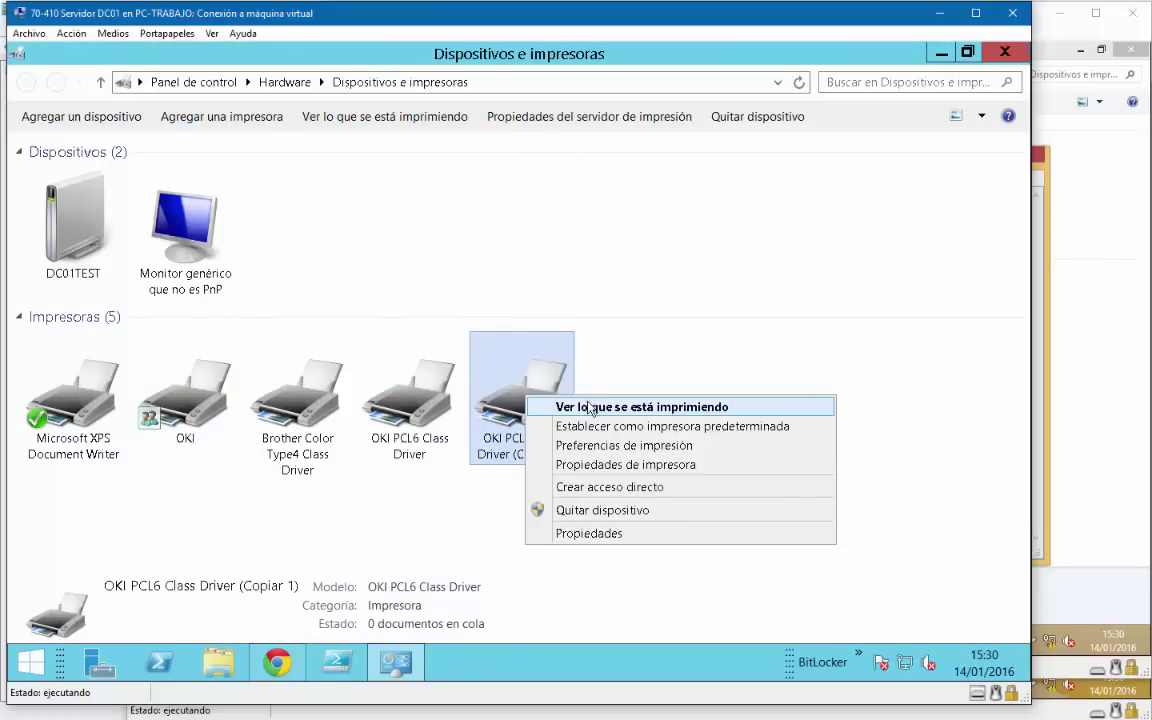
click(586, 405)
click(537, 133)
Step: Cancel both pending Notepad jobs in the shared OKI printer's queue and close the queue
click(185, 395)
right_click(175, 405)
click(265, 419)
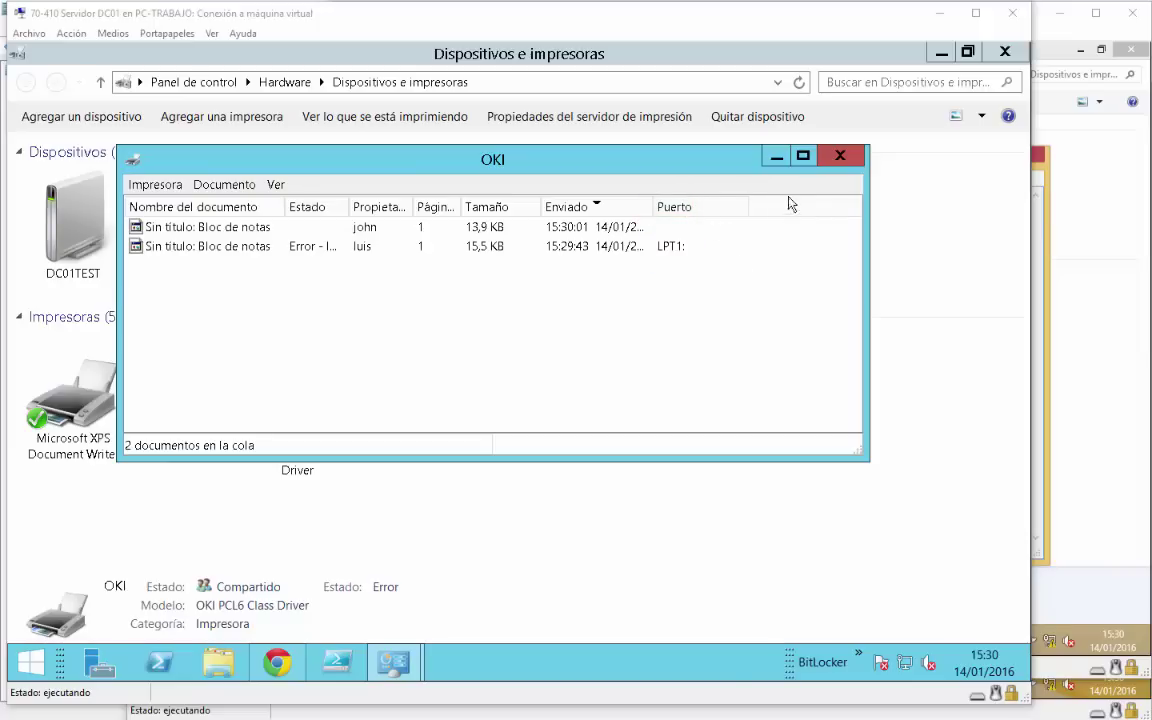
drag(242, 277, 185, 228)
right_click(200, 228)
click(265, 299)
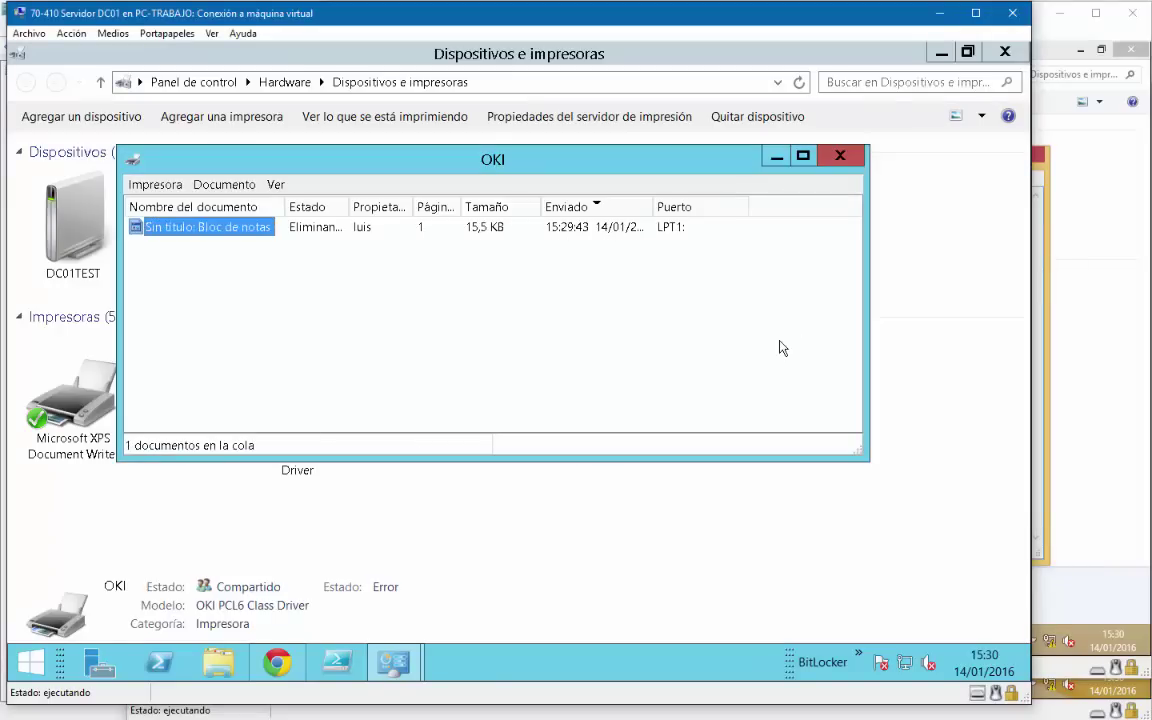
click(840, 157)
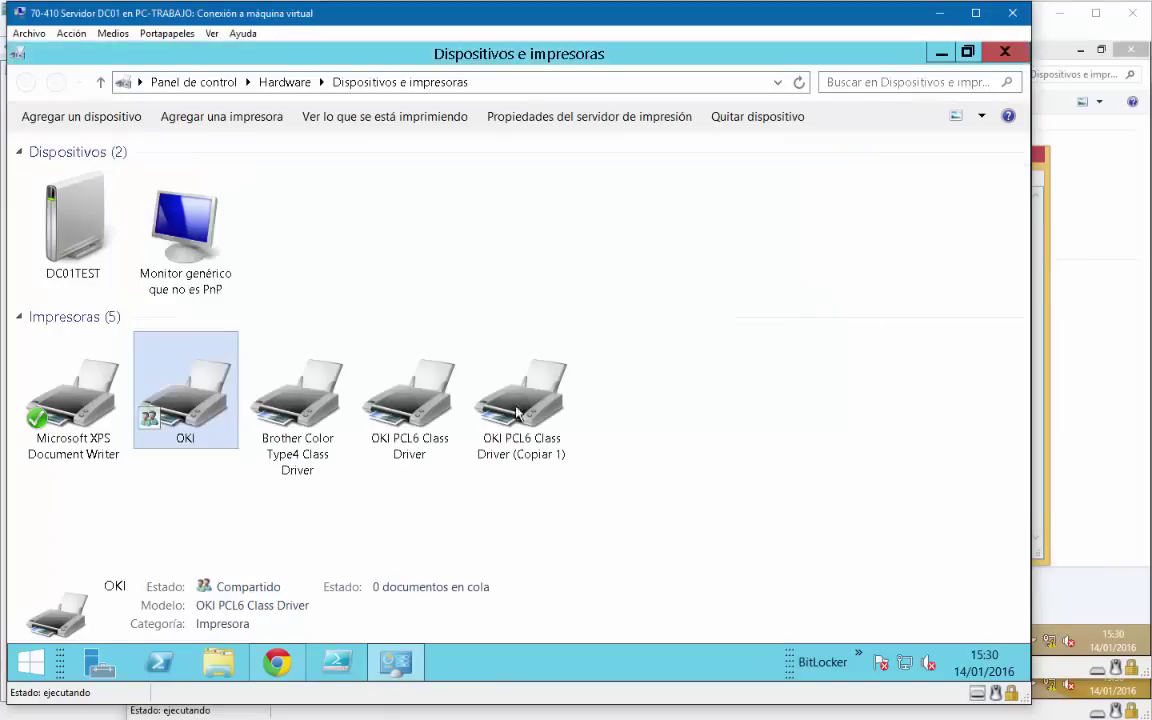
Step: Enable printer pooling for the shared OKI printer on ports LPT1, LPT2 and LPT3, and save its properties
right_click(209, 407)
click(316, 477)
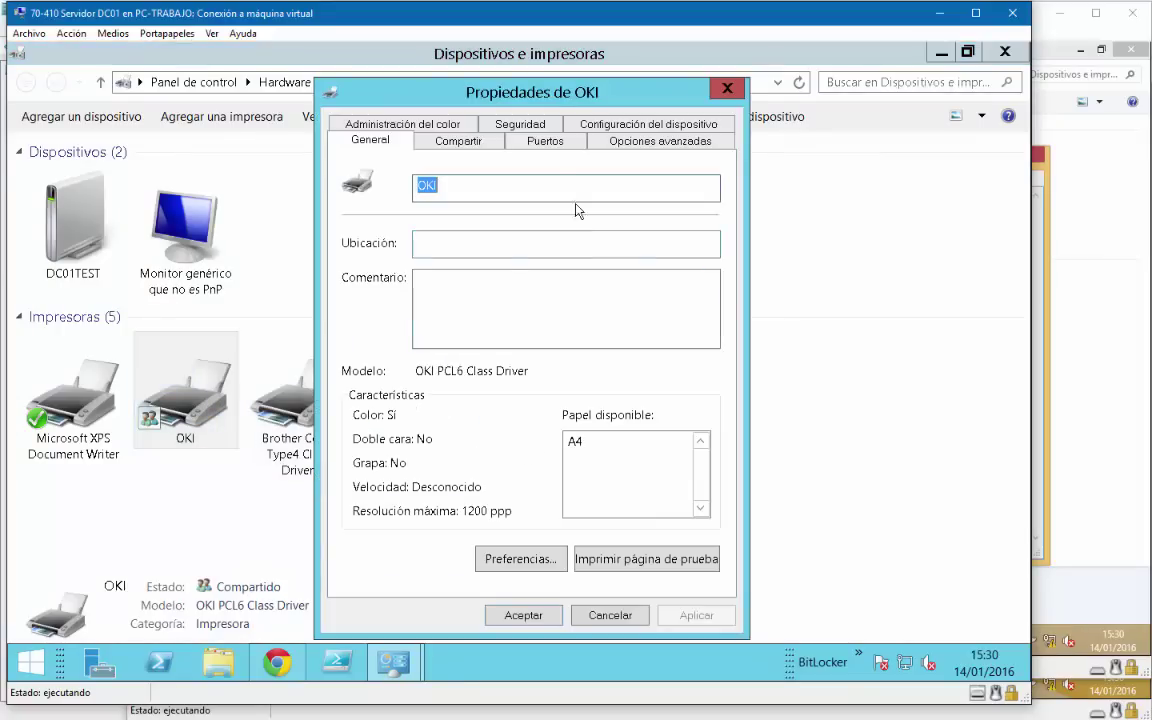
click(543, 141)
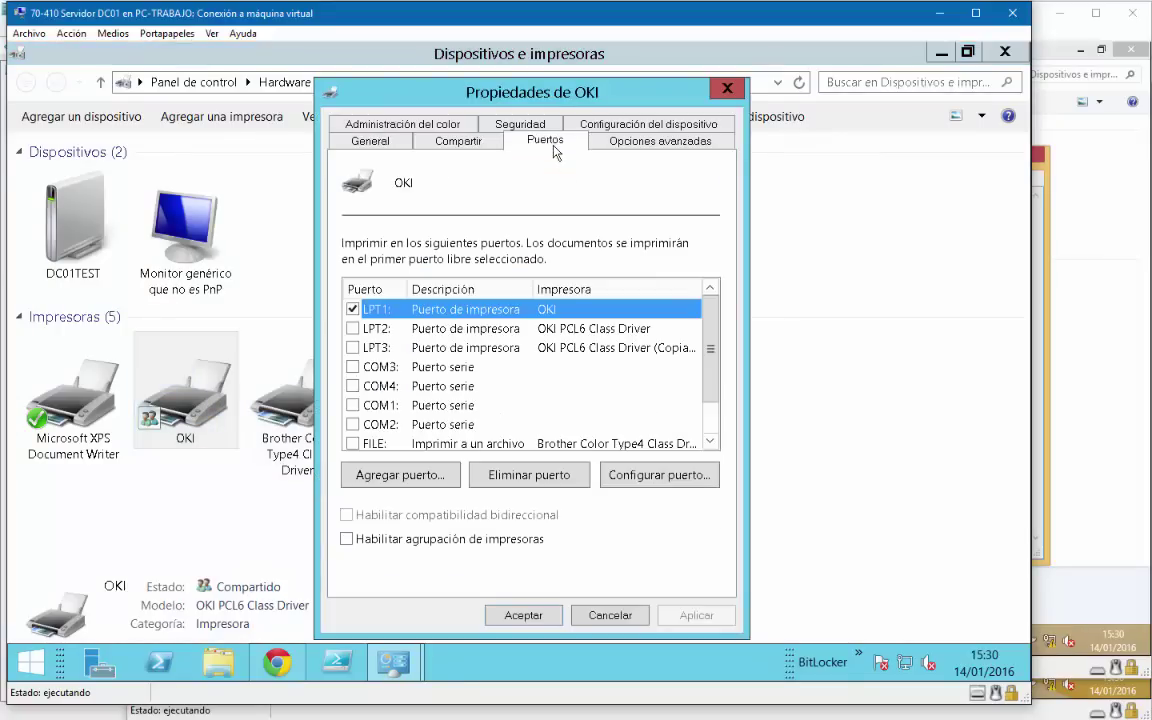
click(425, 545)
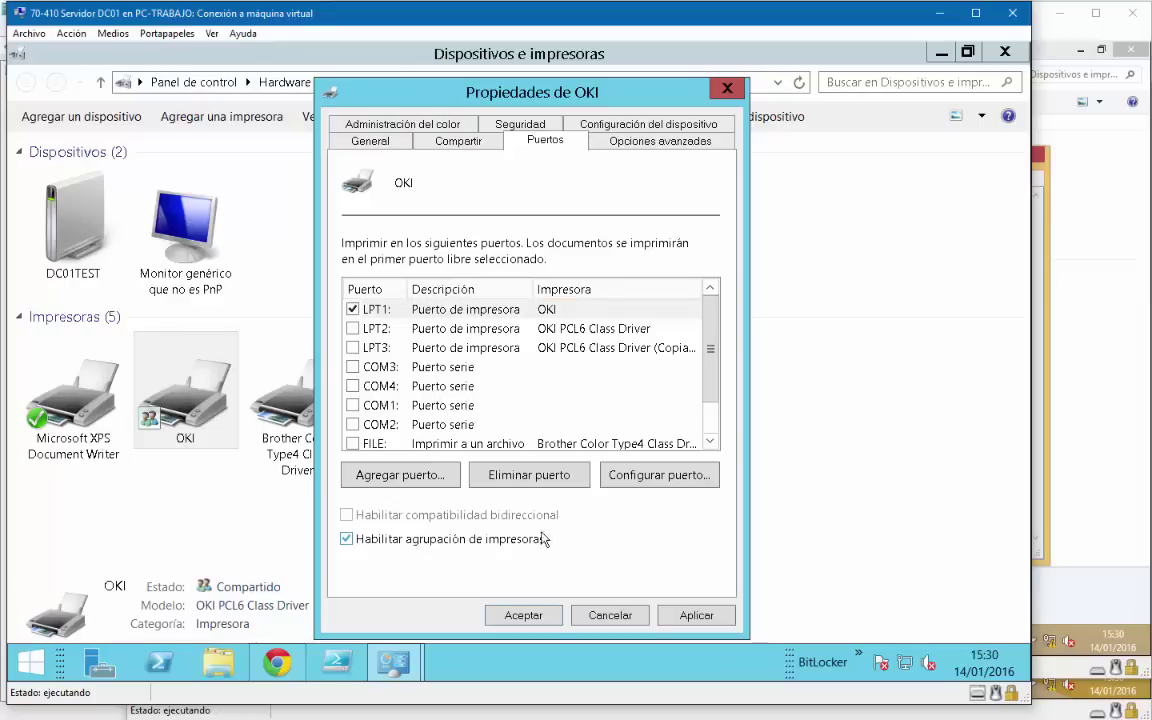
click(352, 347)
click(352, 328)
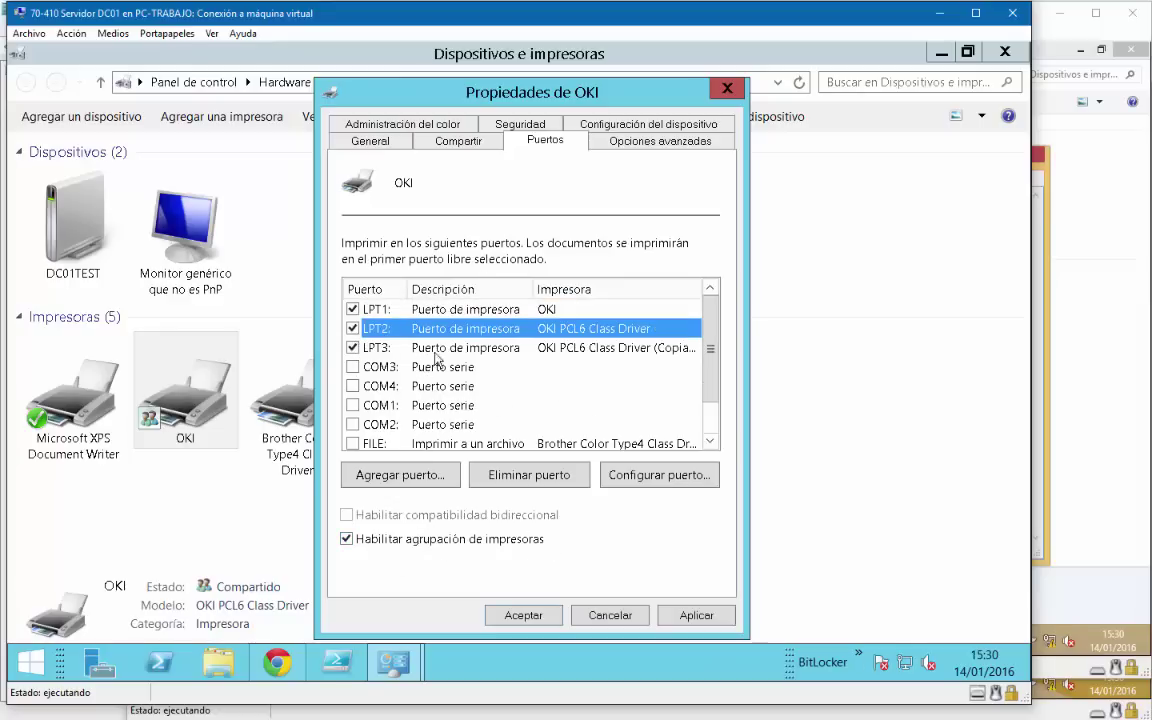
click(694, 617)
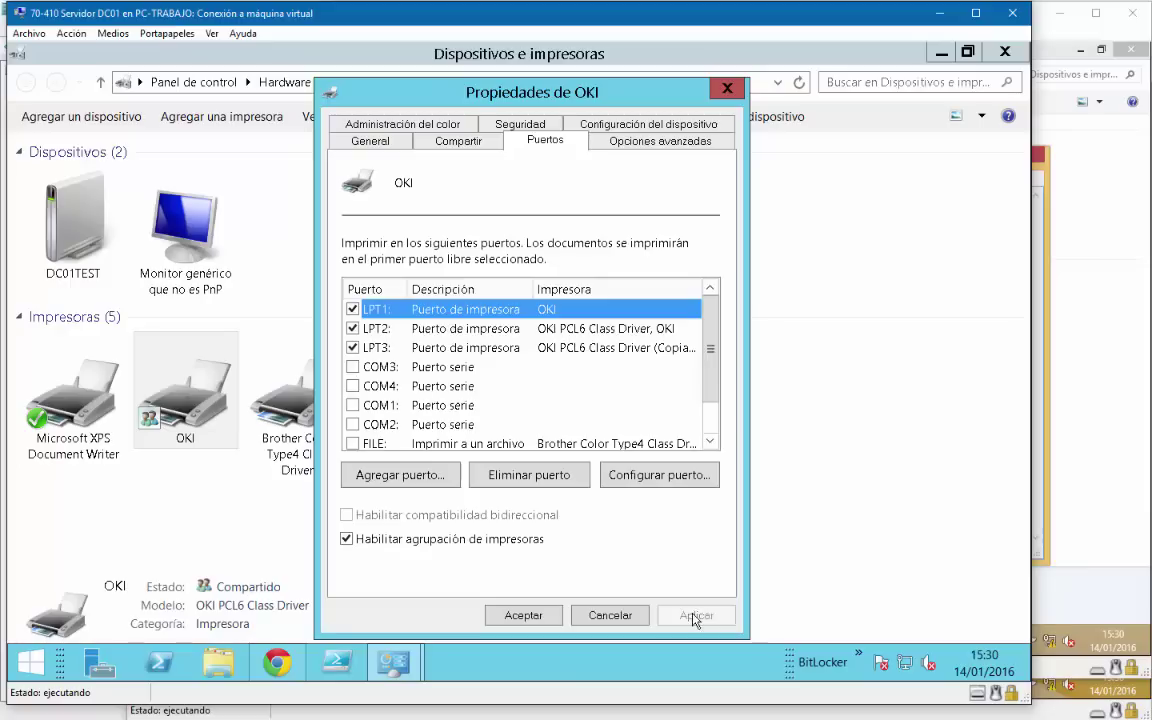
click(525, 616)
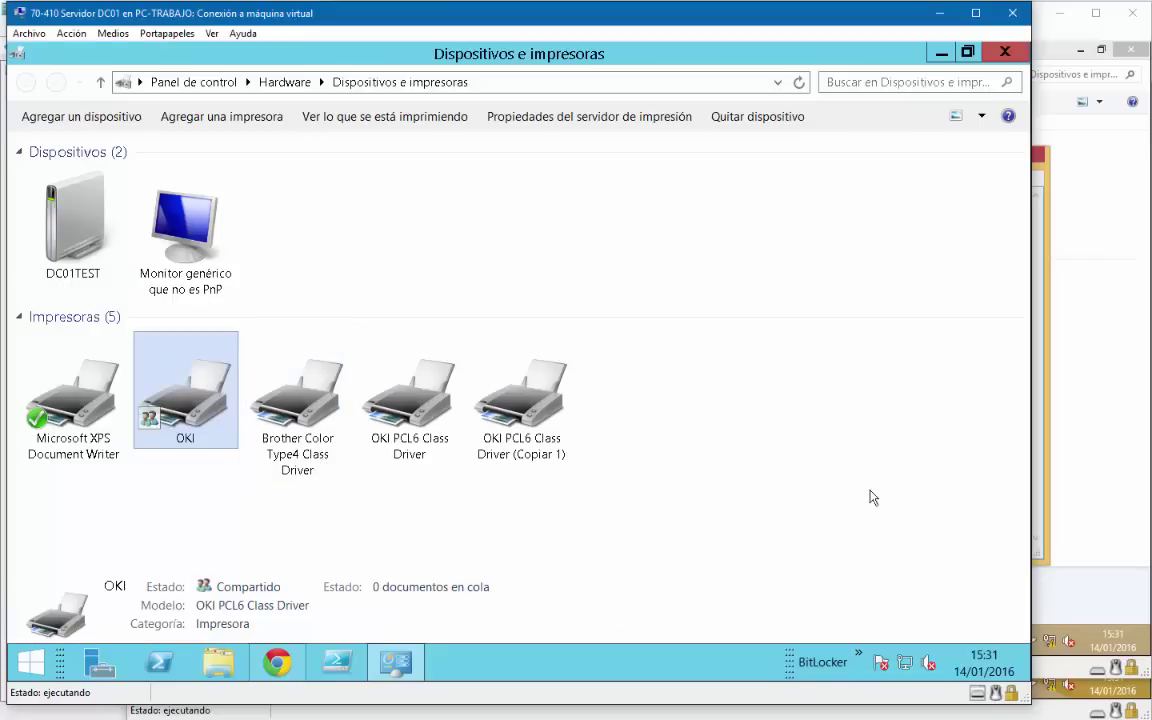
Step: On the Windows 8 02 client, print the open Notepad document on the OKI printer shared from dc01test
click(1066, 514)
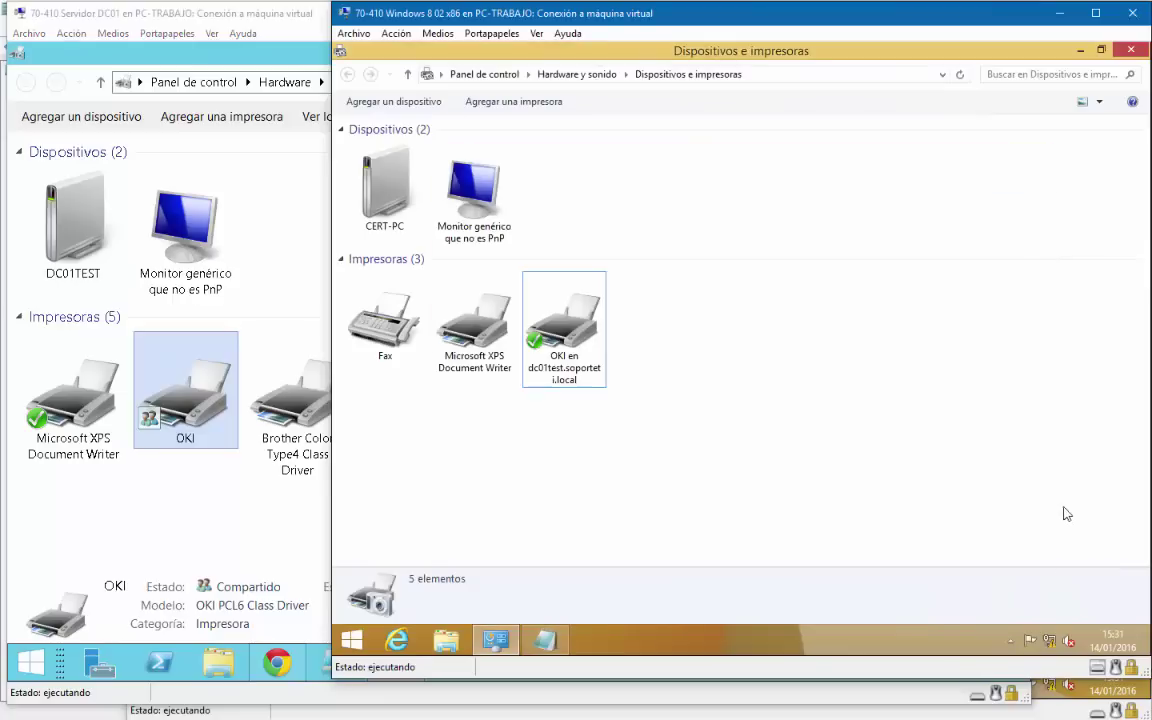
click(539, 640)
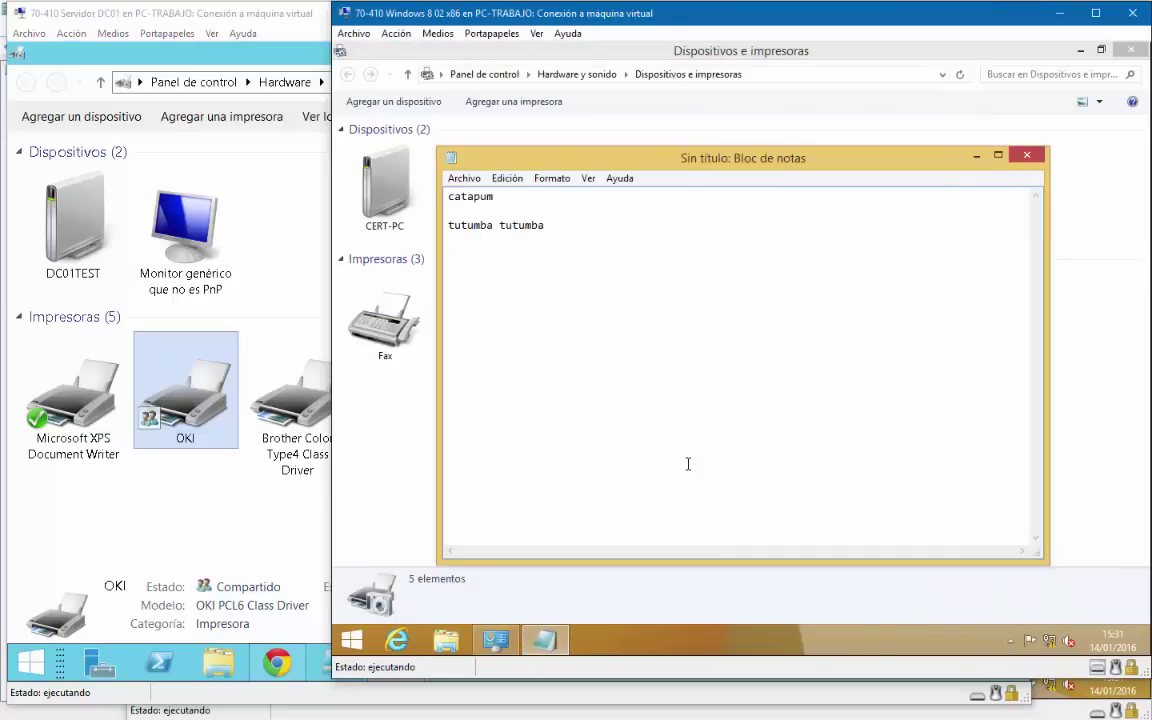
key(ctrl+p)
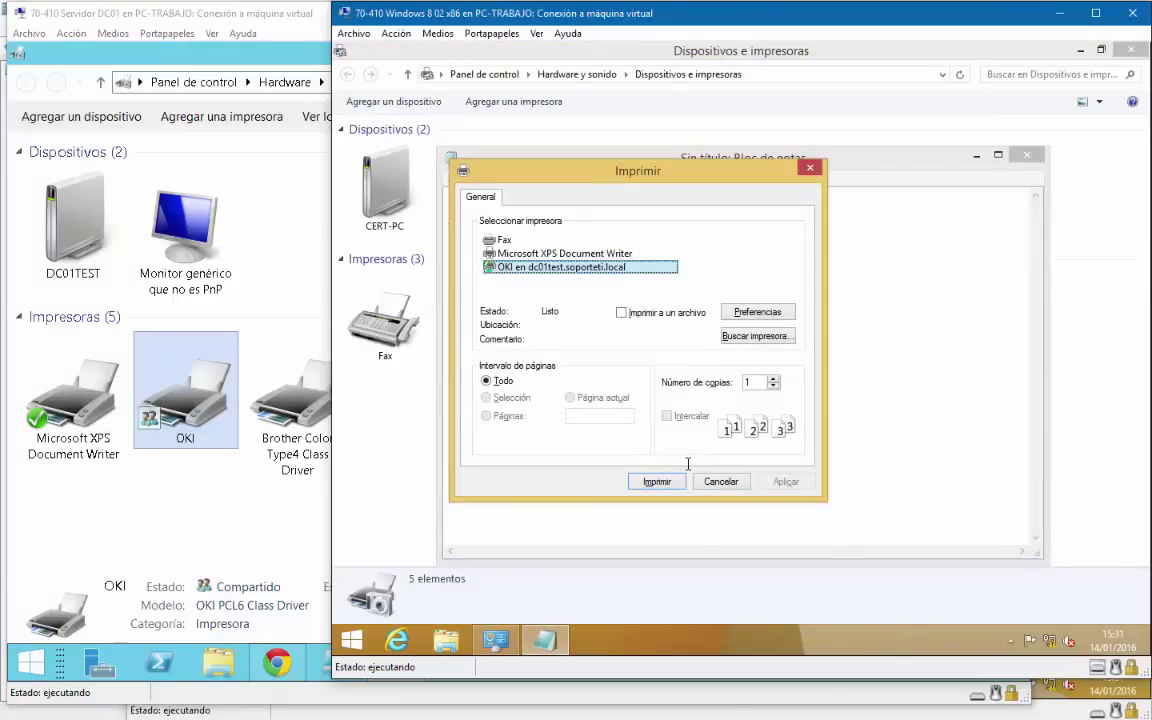
key(Return)
Step: Search for Paint on the Windows 8 02 client and start it
key(super)
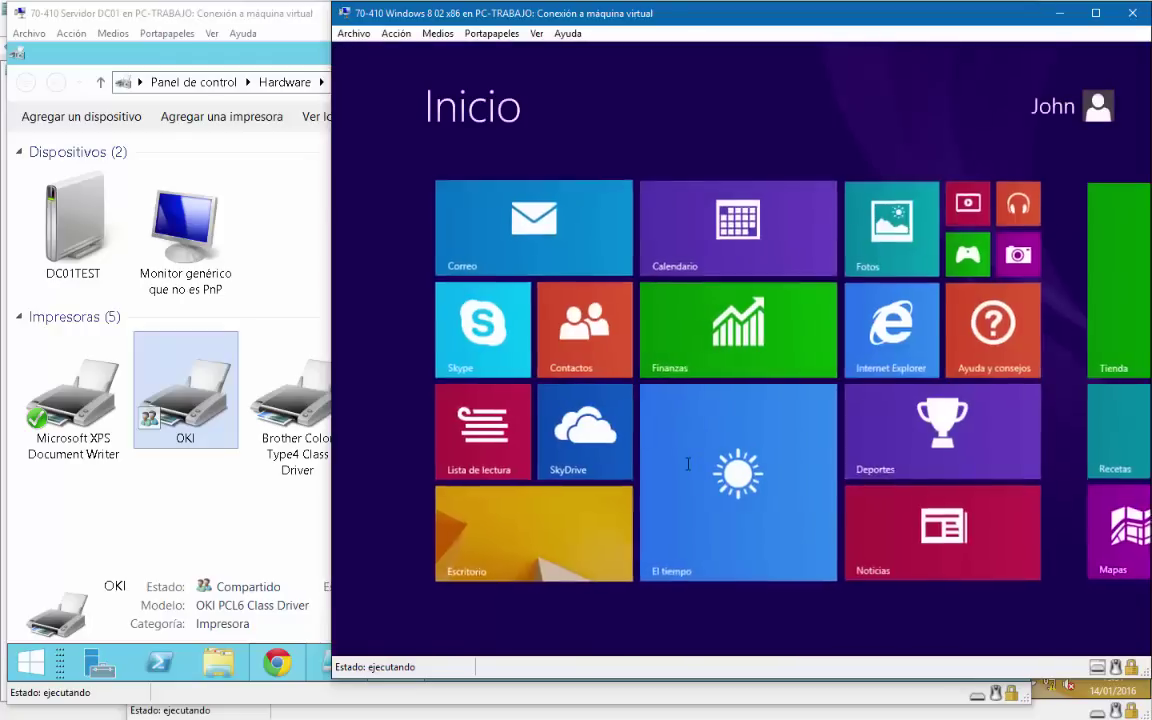
text(paint)
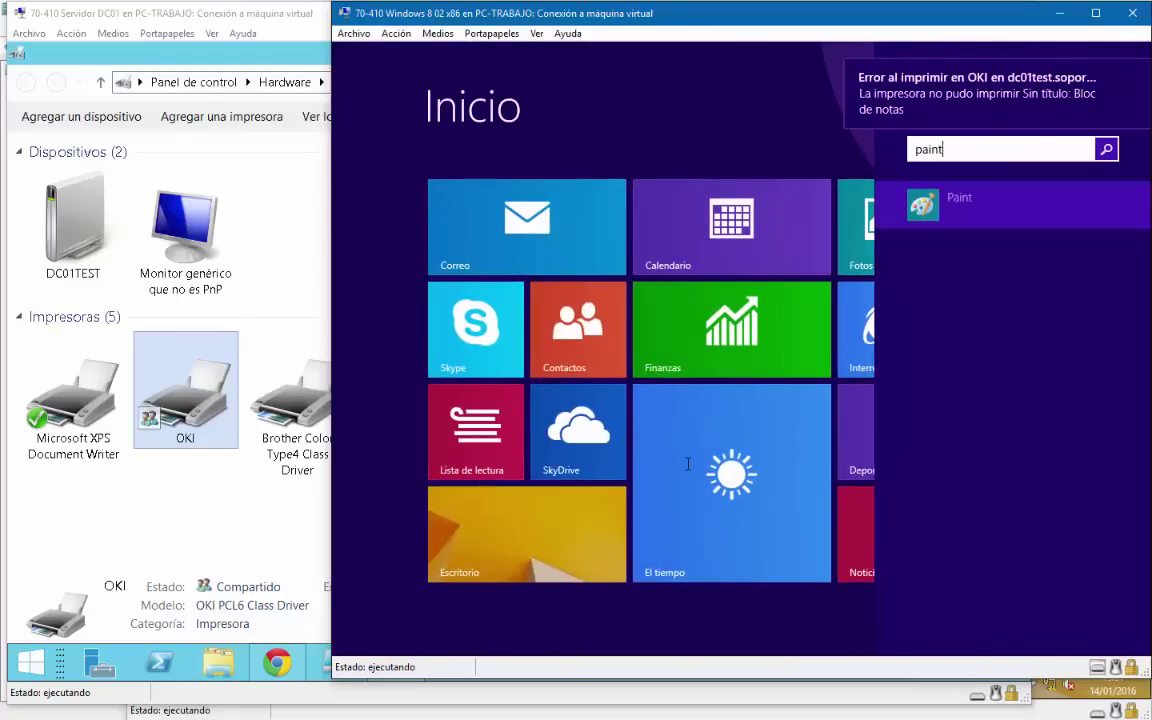
key(Escape)
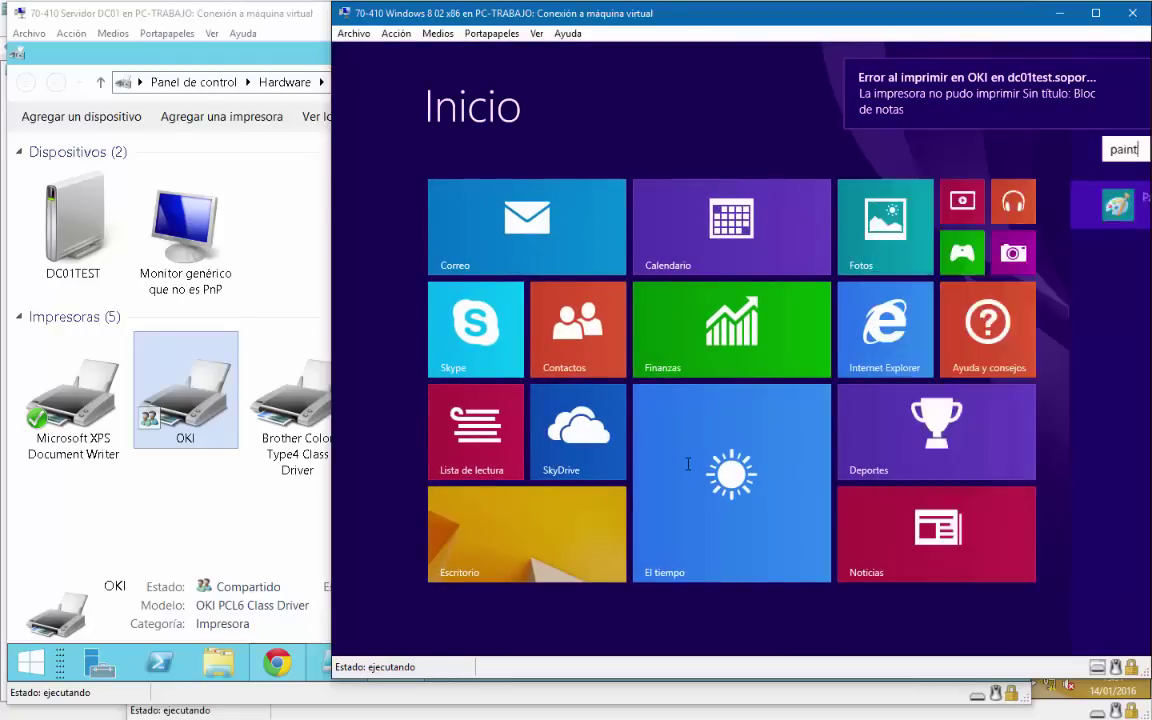
key(Escape)
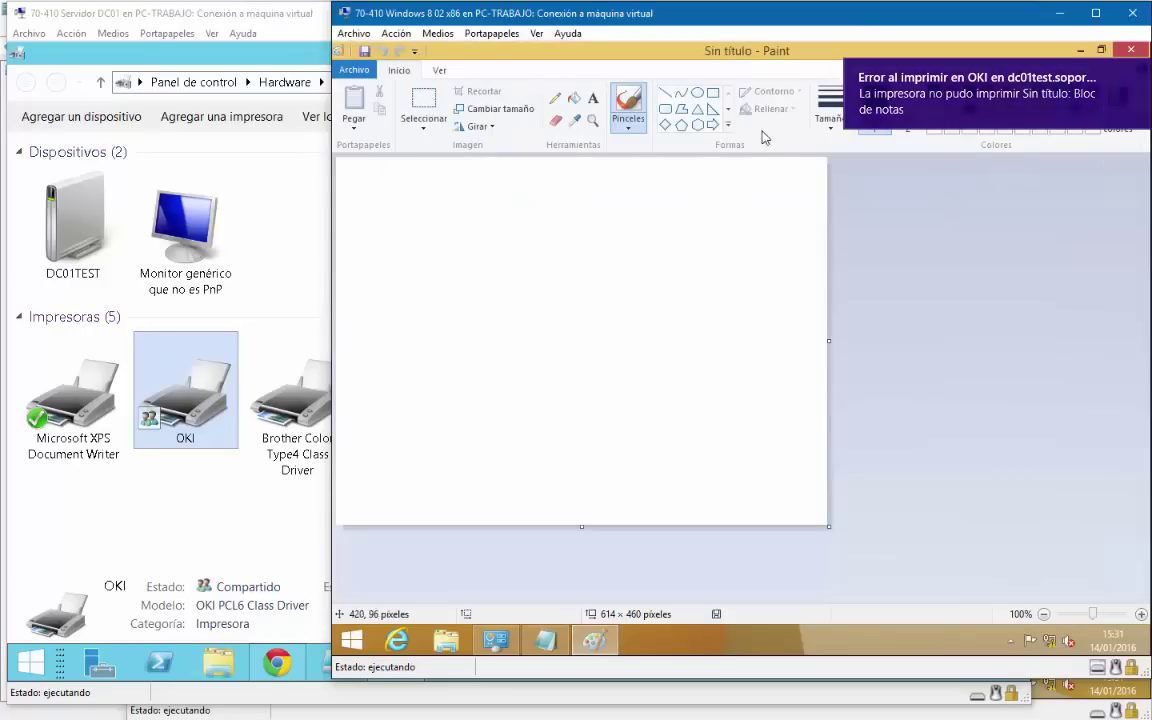
Step: Add a text box to the Paint canvas reading "VISITA SOPORTETI.NET" and set its font size to 20
click(592, 98)
drag(412, 214, 722, 306)
text(VISITA )
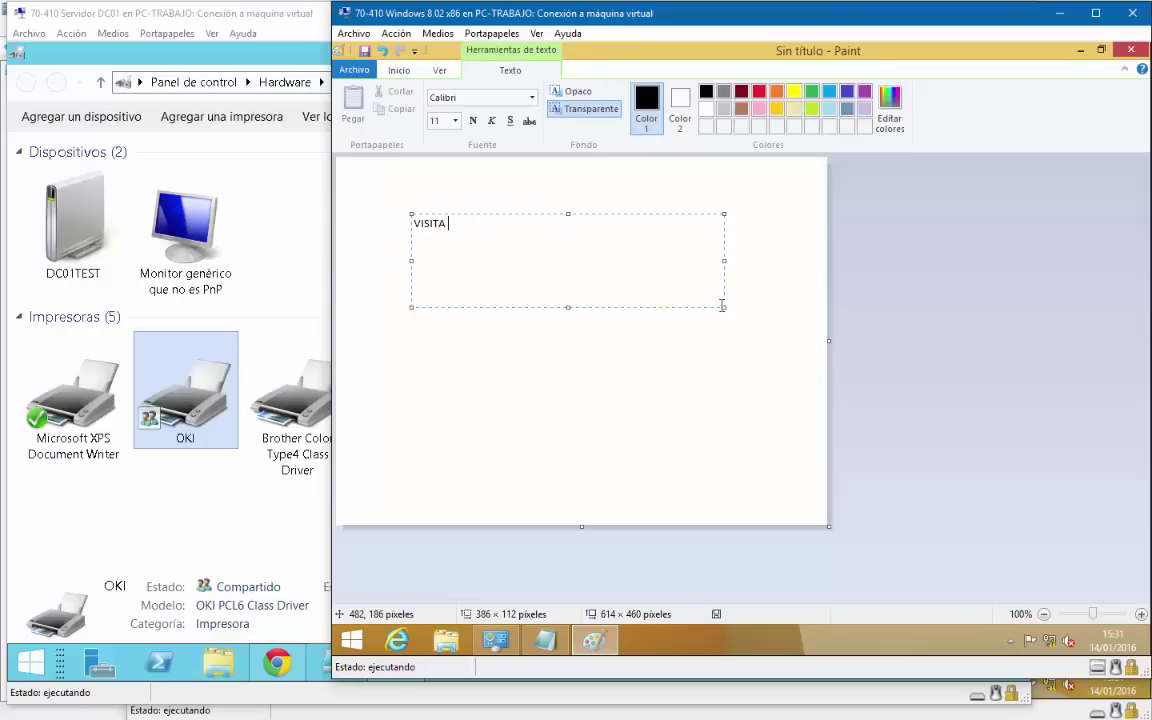
text(SOPORTETI.NET)
key(ctrl+a)
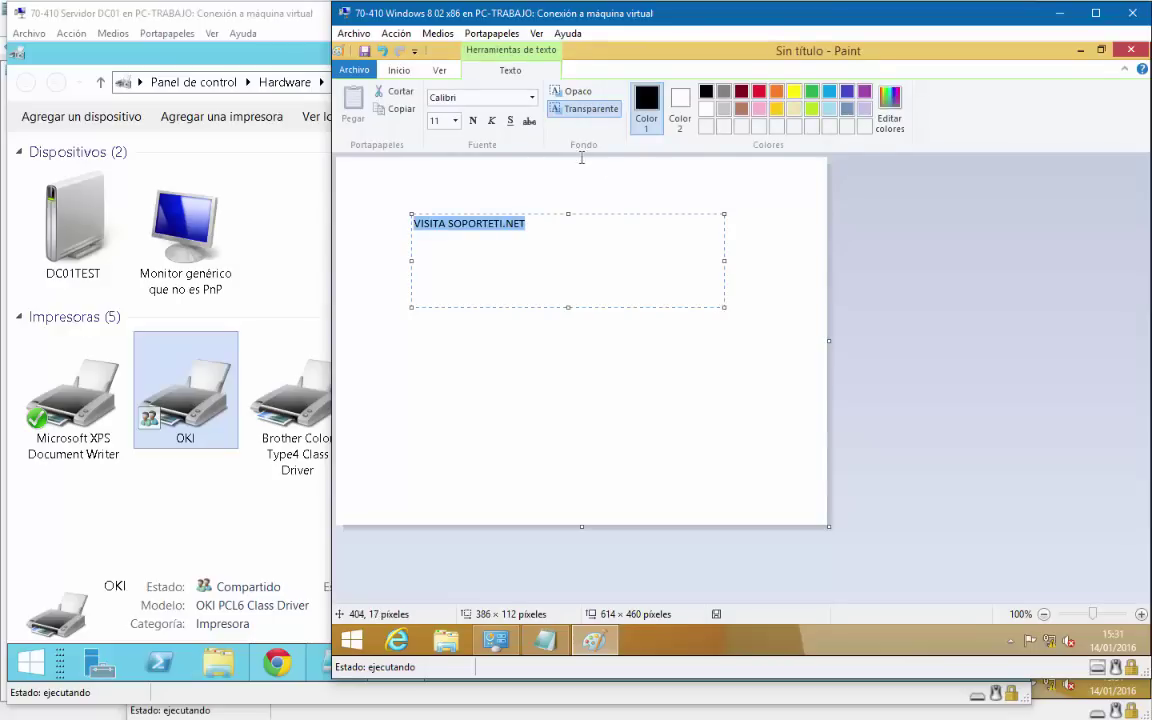
click(455, 121)
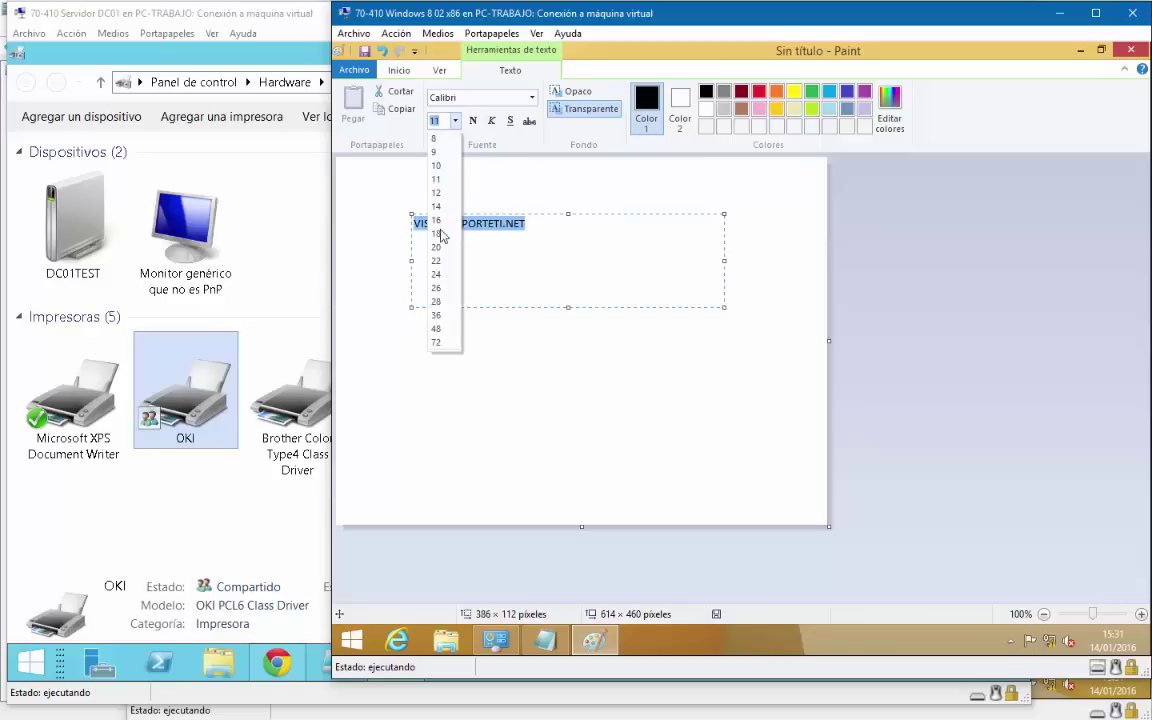
click(440, 250)
click(642, 232)
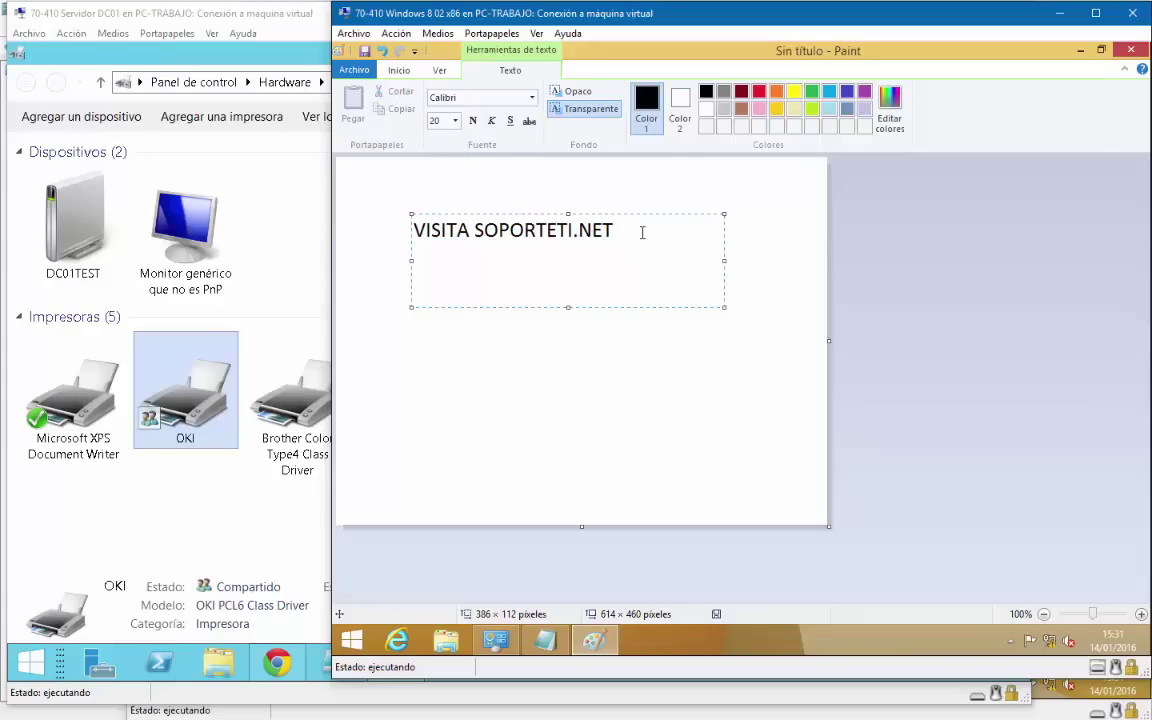
Step: Leave a blank line in the text box and add the lines "DALE ME GUSTA", "Y SUSCRIBETE" and "Y COMPARTE"
key(Return)
key(Return)
text(DALE ME GUSTRA)
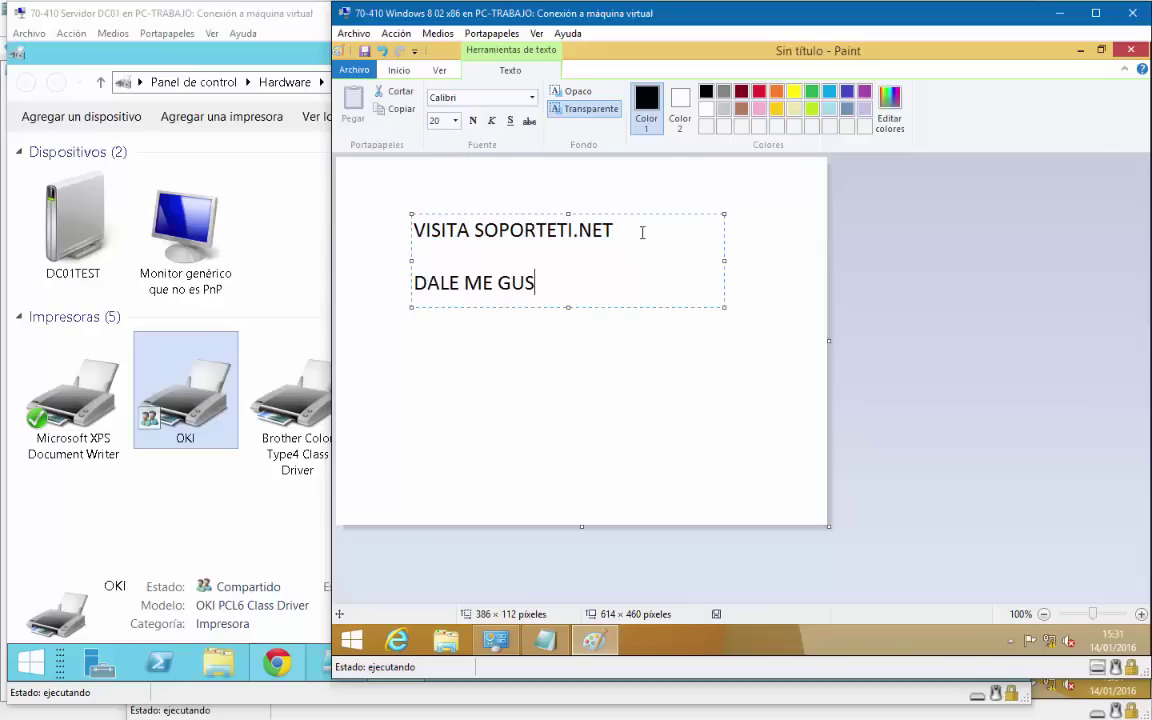
key(BackSpace)
text(A)
key(Return)
text(Y SUSCRIBETE)
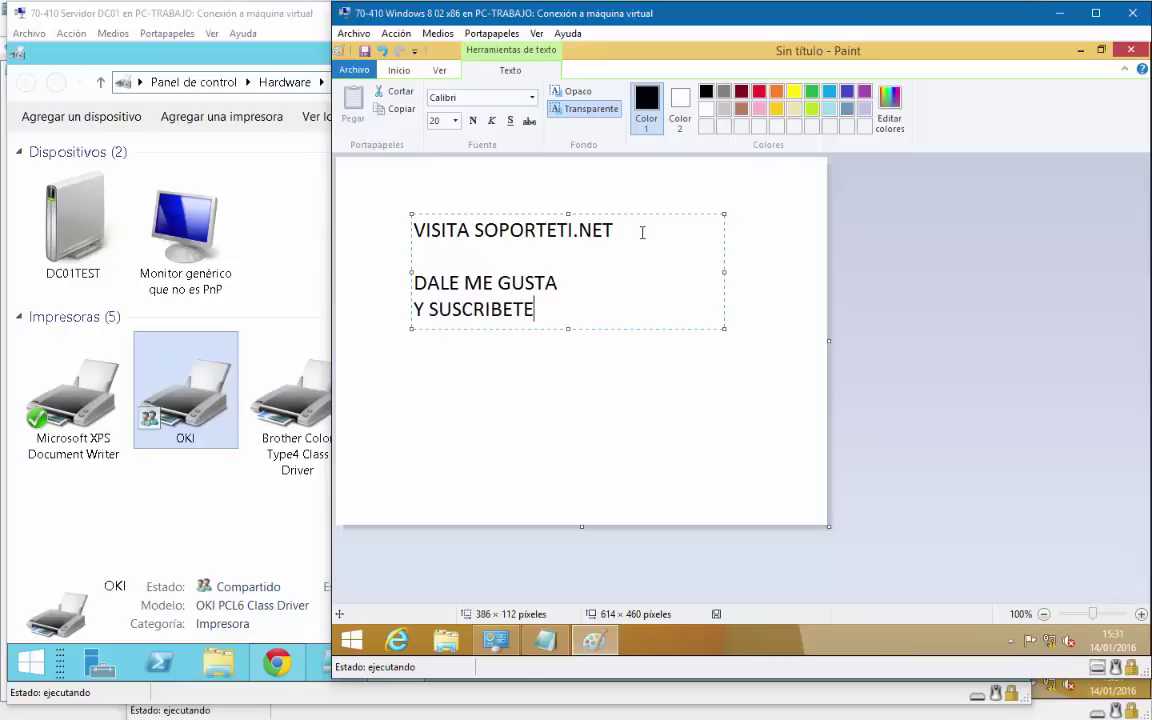
key(Return)
text(Y COMPARTE)
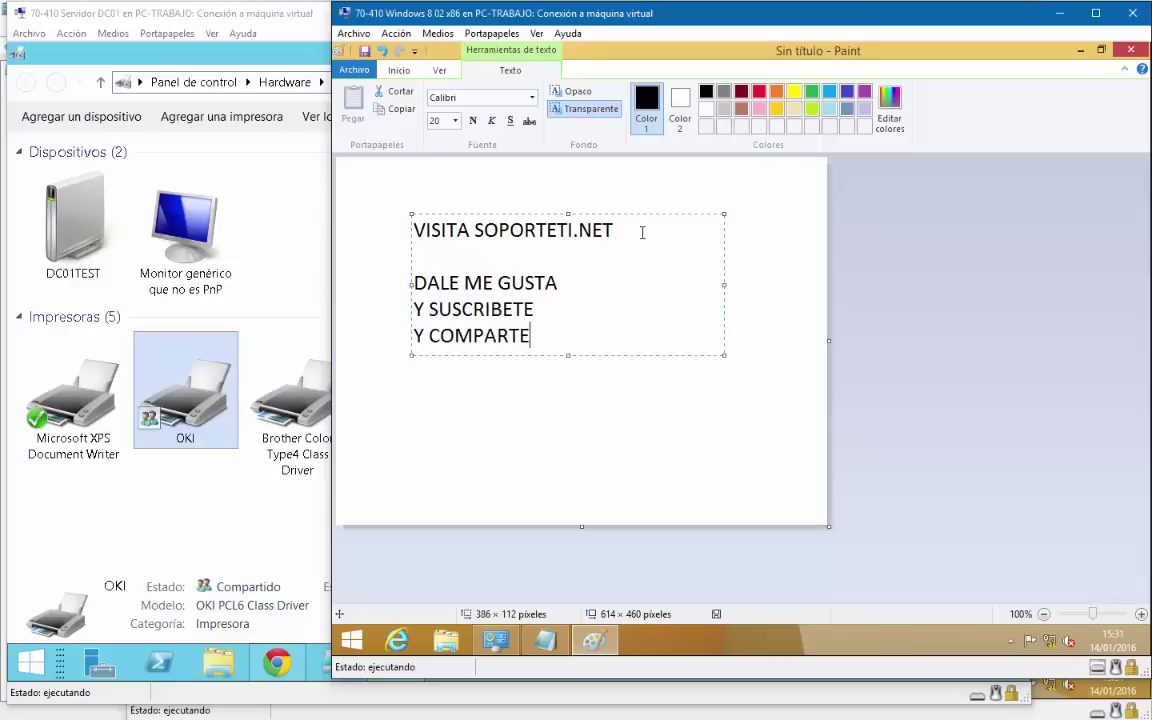
Step: Add the lines "Y PILLA UN PACK DE VIDEOS" and "Y..." to the end of the text box
key(Return)
text(Y PILLA )
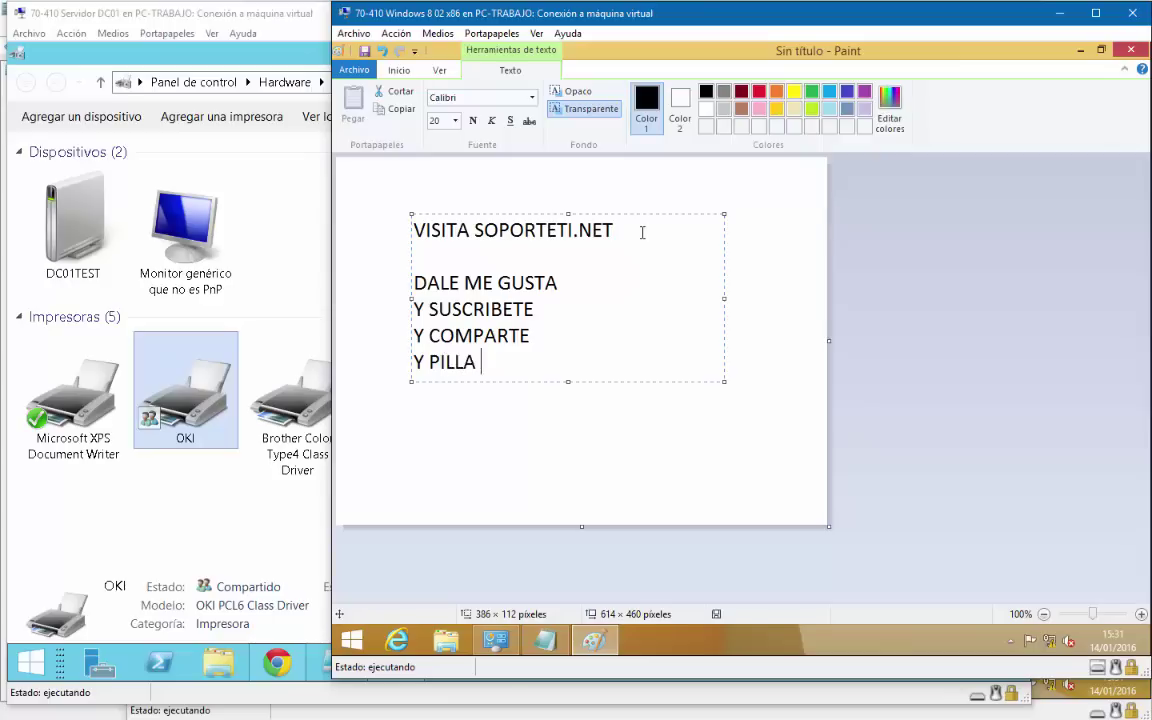
text(UN AC)
key(BackSpace)
text(AC)
key(BackSpace)
text(PACK UN)
key(BackSpace)
key(BackSpace)
text(DE VIDEOS)
key(Return)
text(Y.)
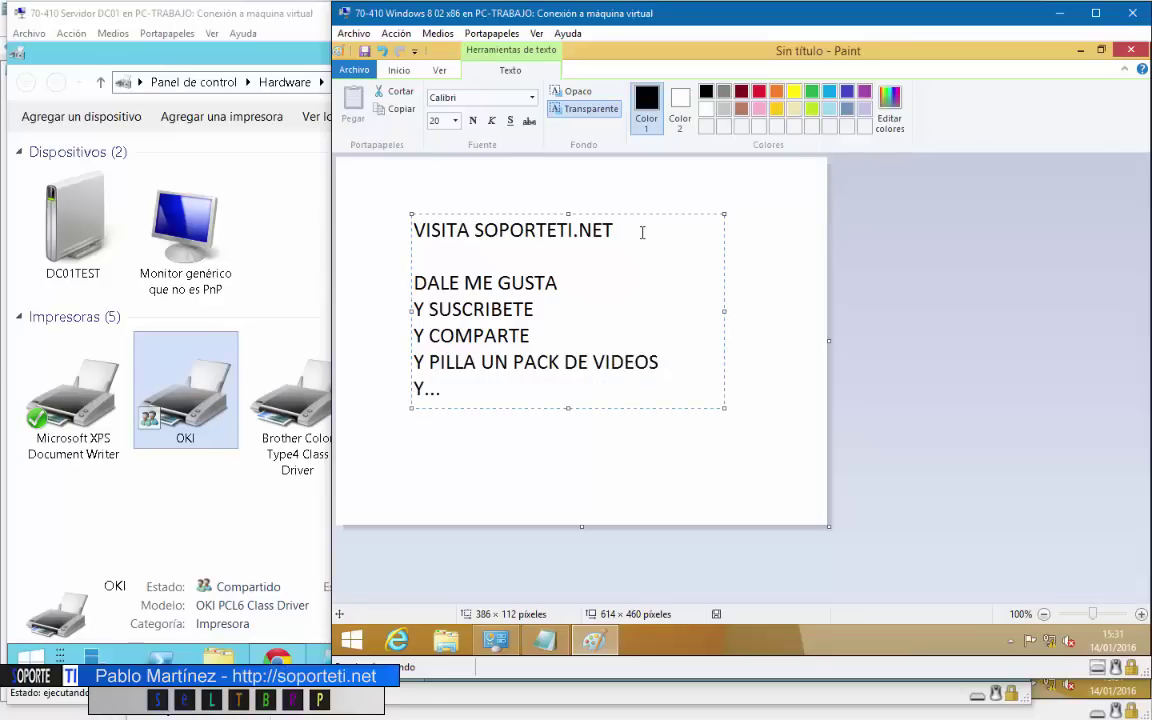
text(..)
key(Return)
Step: Print the Paint picture with the text on the OKI printer shared from dc01test
key(ctrl+p)
click(543, 370)
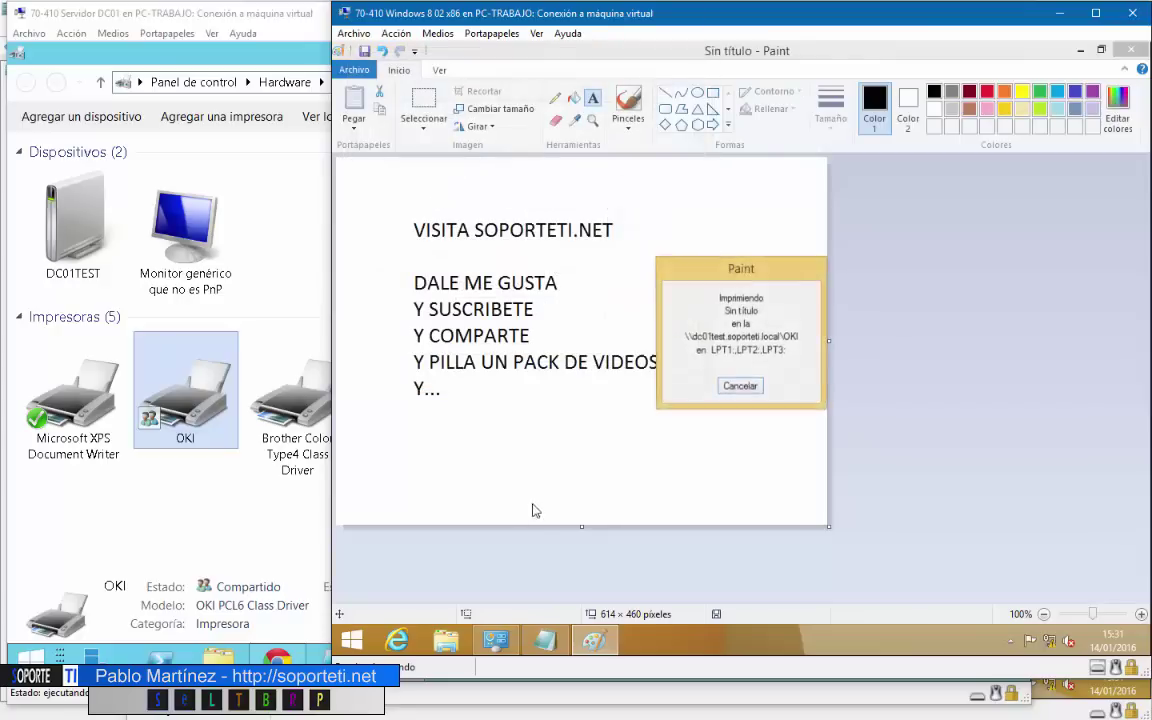
Step: Switch to the Windows 8 01 client and print its open Notepad document on the shared OKI printer
mouse_move(545, 640)
click(548, 566)
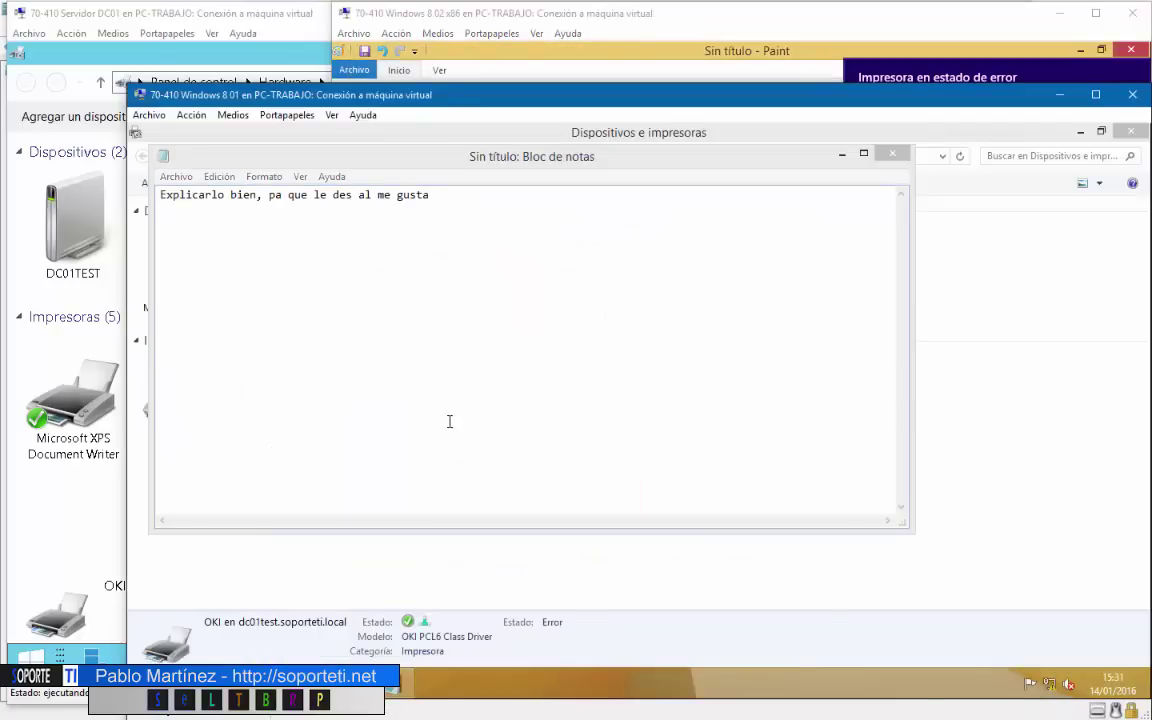
key(Escape)
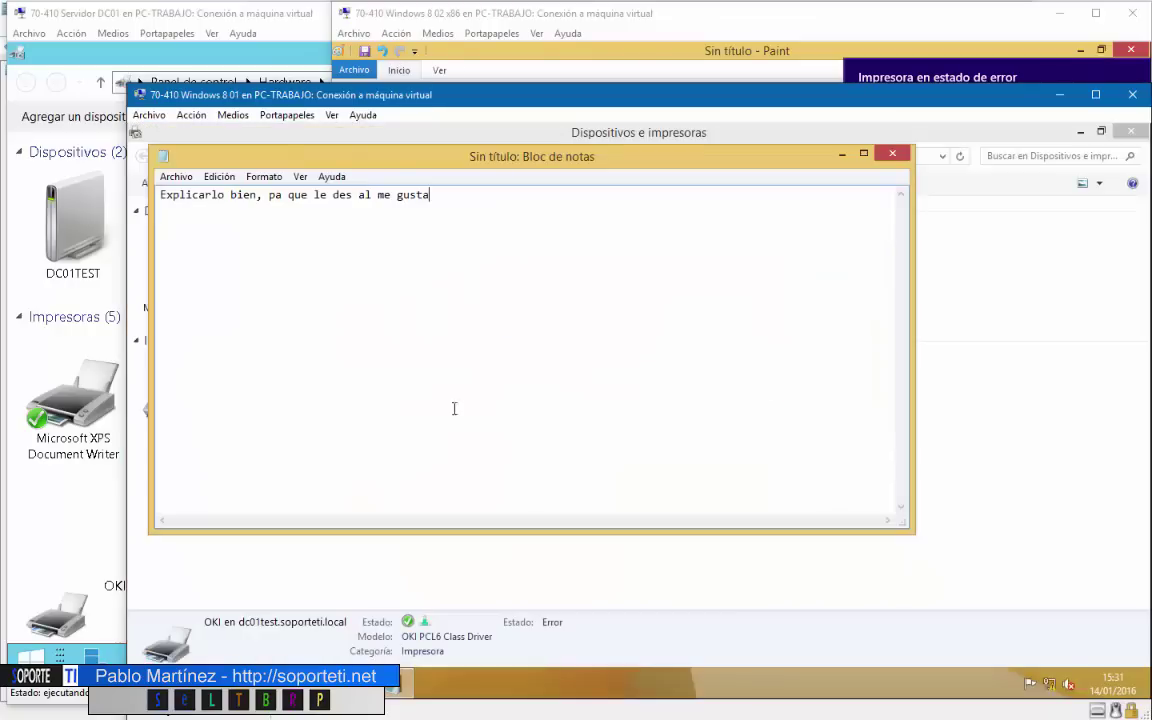
key(ctrl+p)
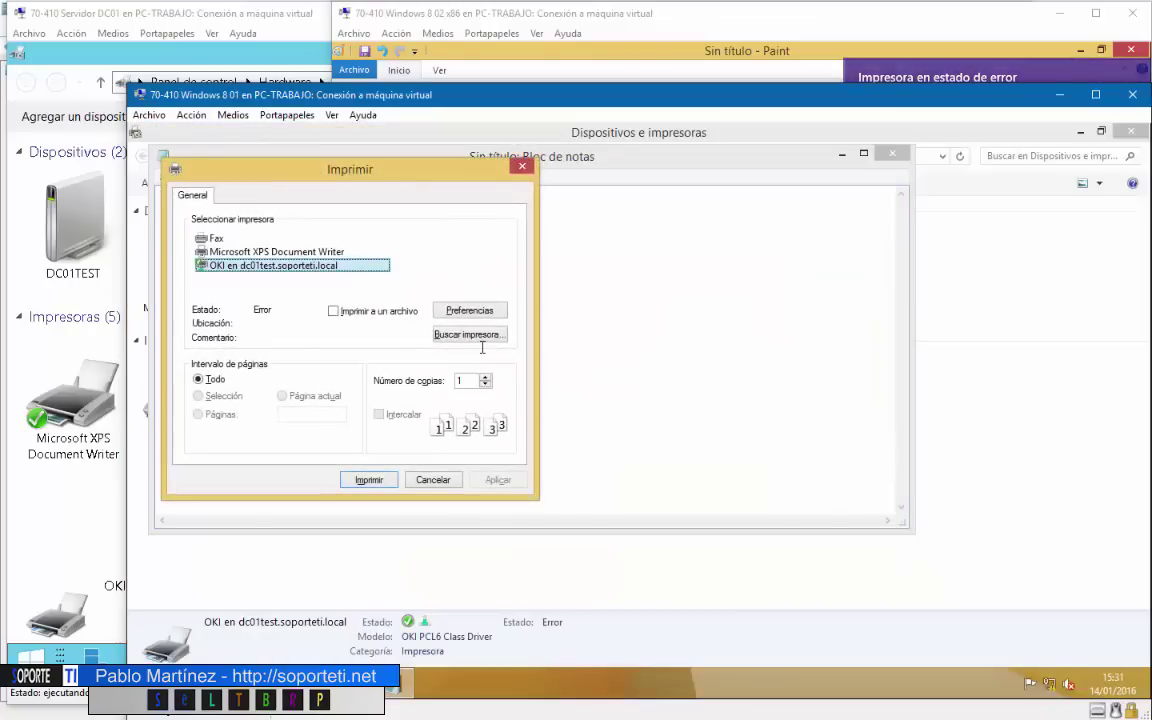
key(Return)
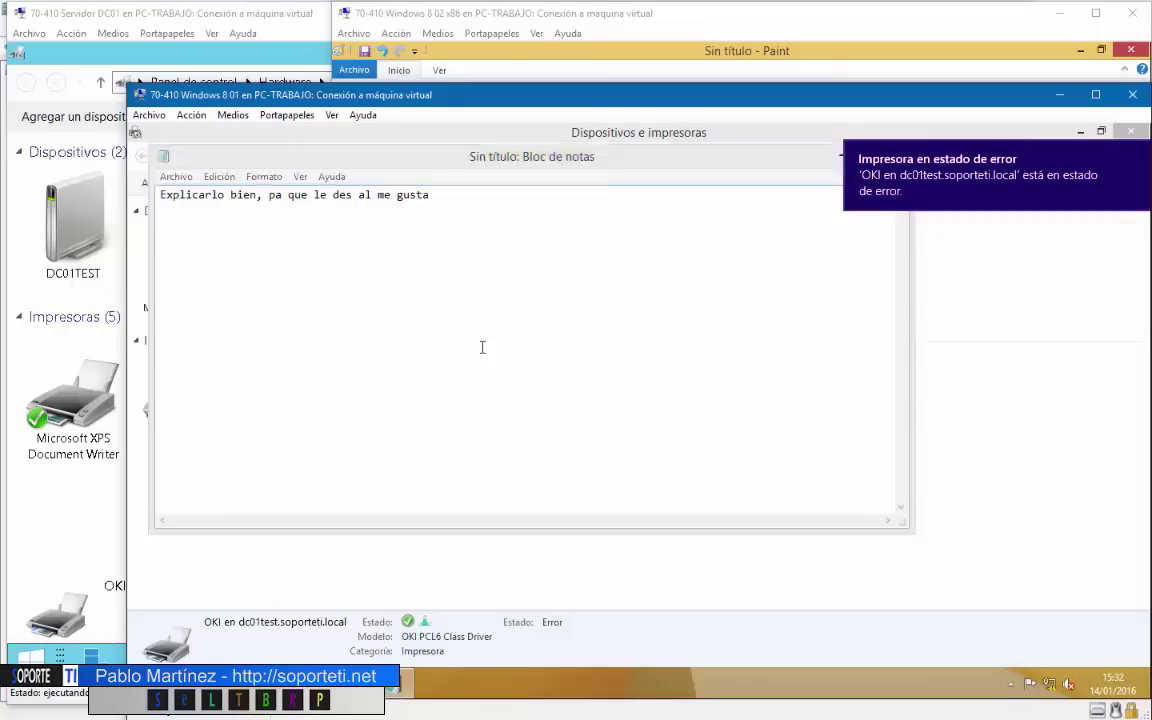
Step: Start Paint on the Windows 8 01 client and maximize its window
key(super)
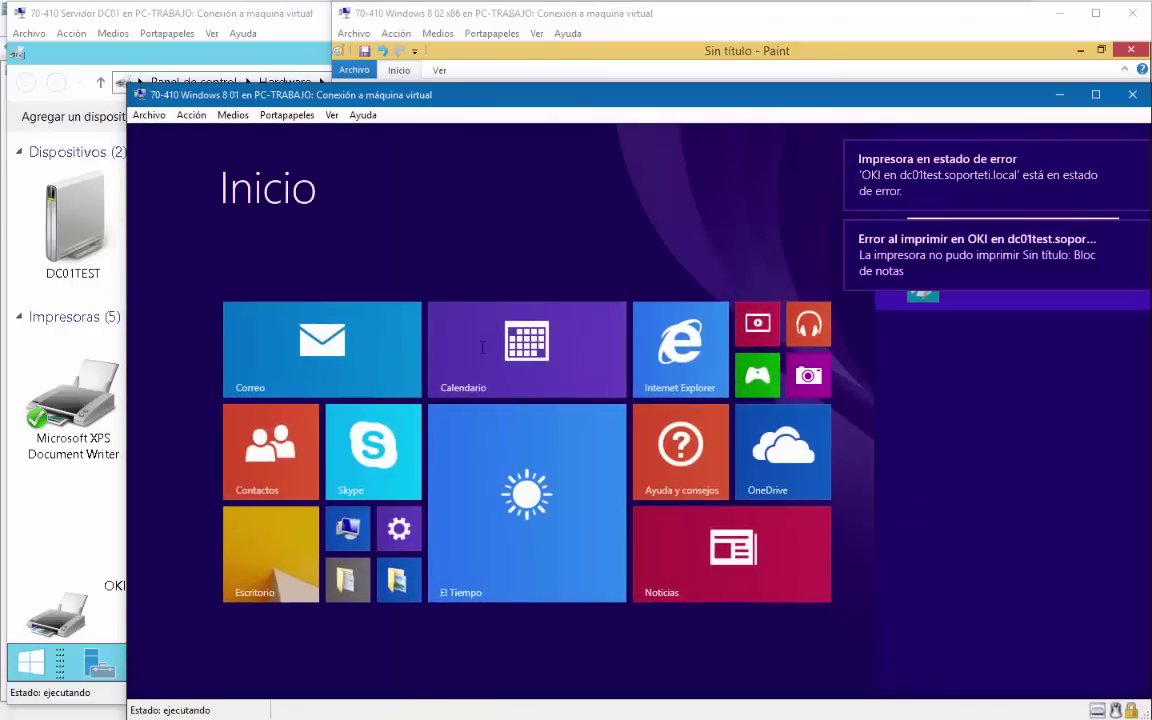
key(super+s)
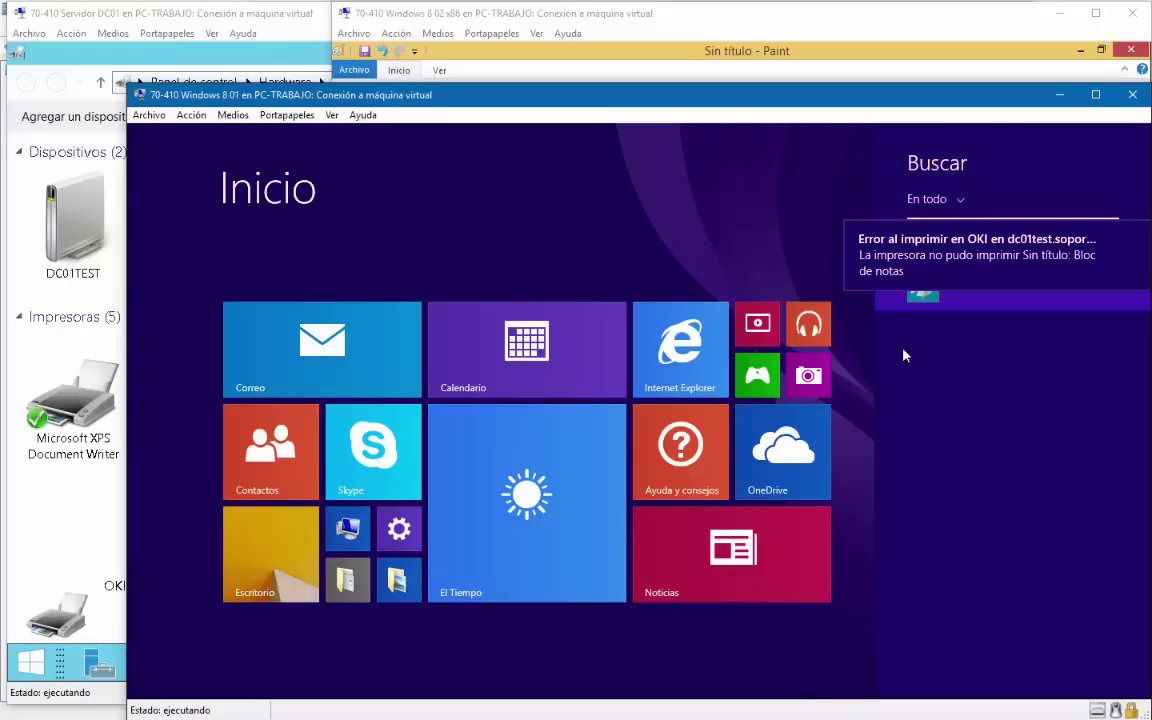
click(920, 296)
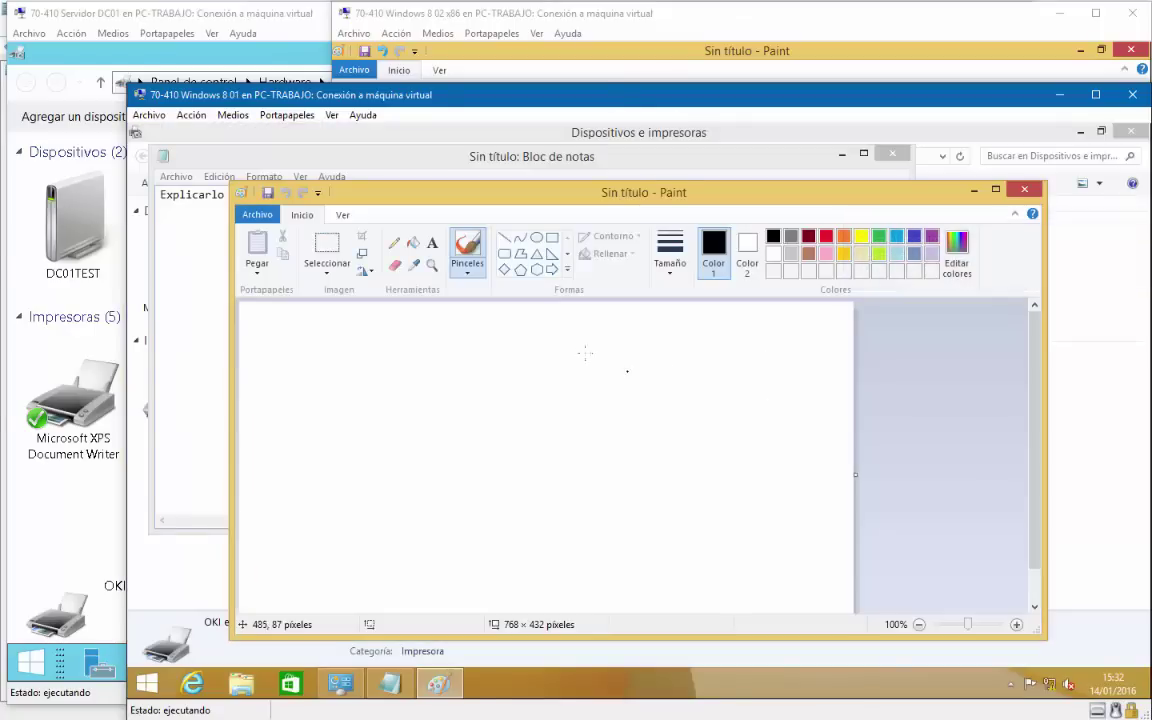
double_click(662, 190)
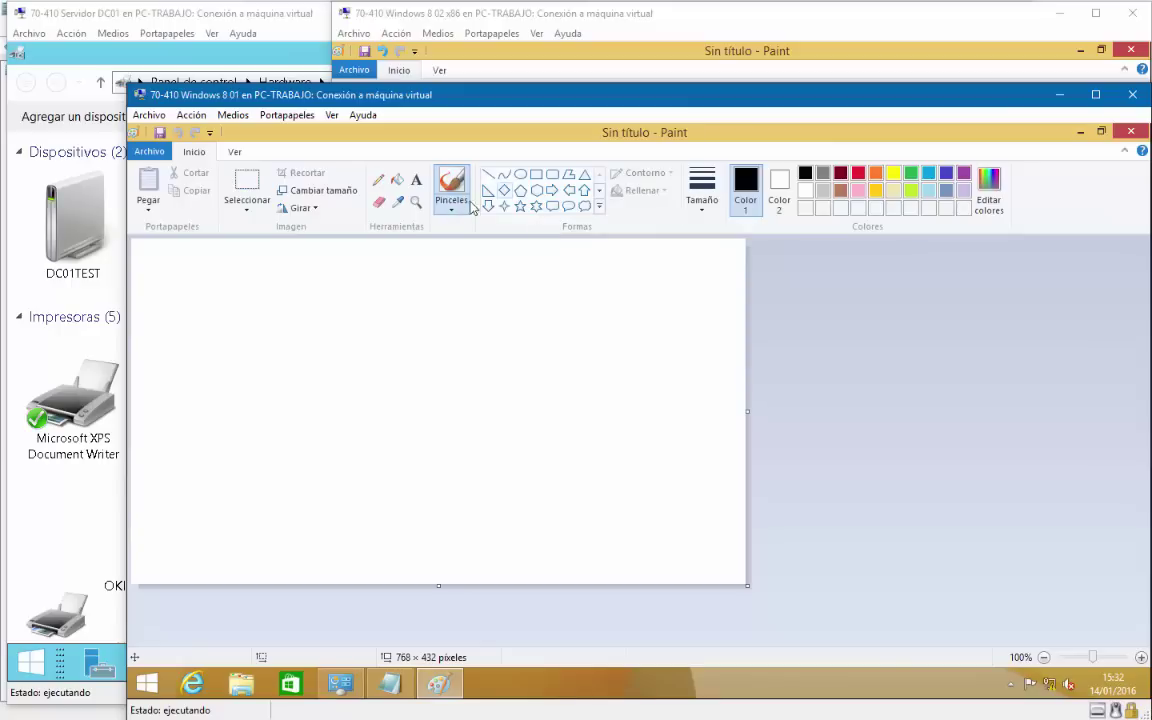
Step: Draw a right-pointing arrow shape of about 425 × 173 pixels on the canvas and print it on the shared OKI printer
click(551, 190)
drag(265, 332, 605, 470)
key(ctrl+p)
key(Return)
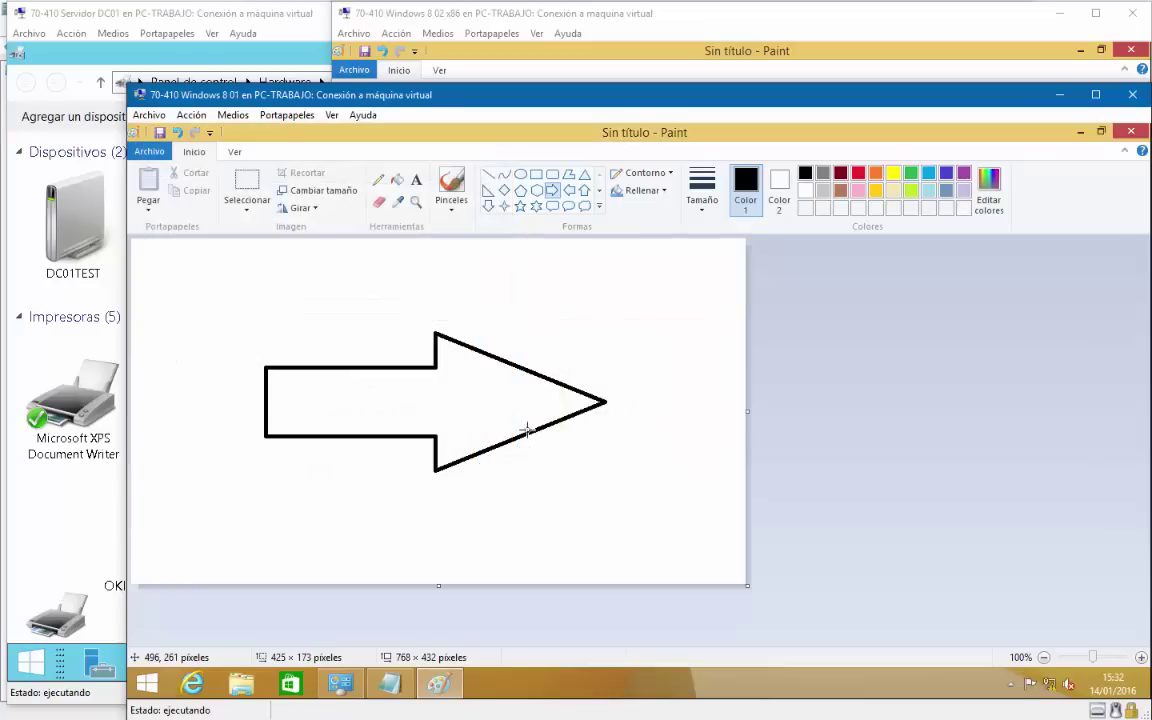
Step: Open the shared OKI printer's queue on the Windows 8 01 client, examine the port assigned to each job, and close it
click(263, 17)
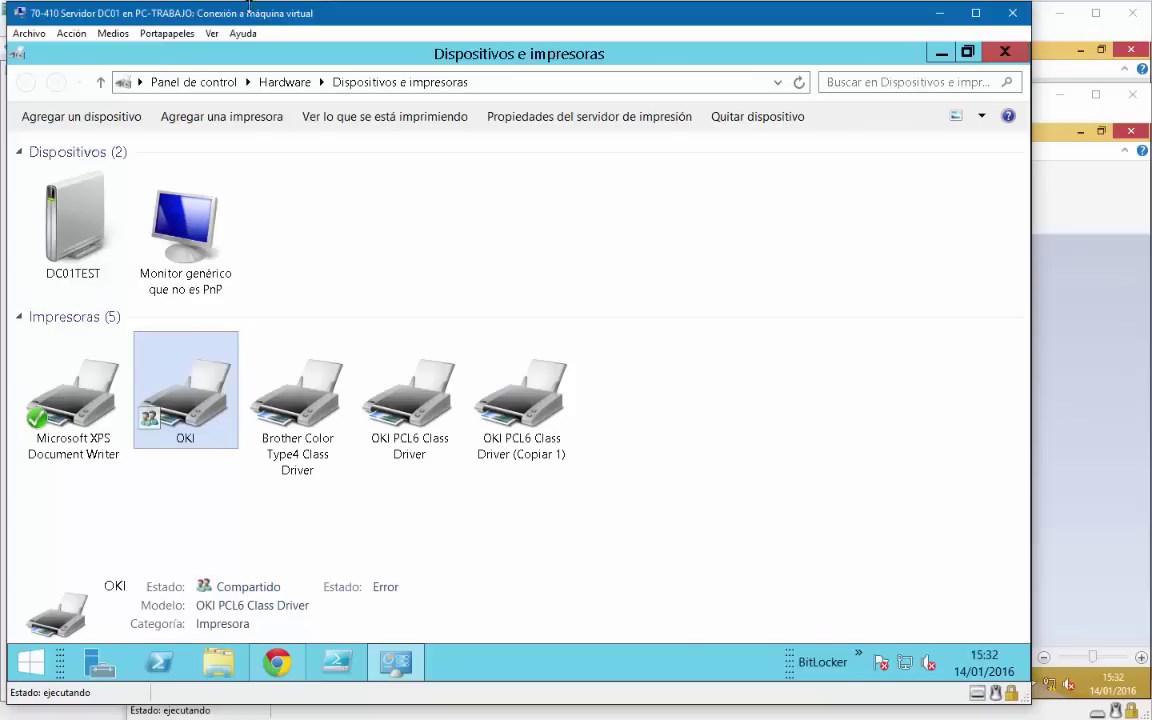
click(1055, 473)
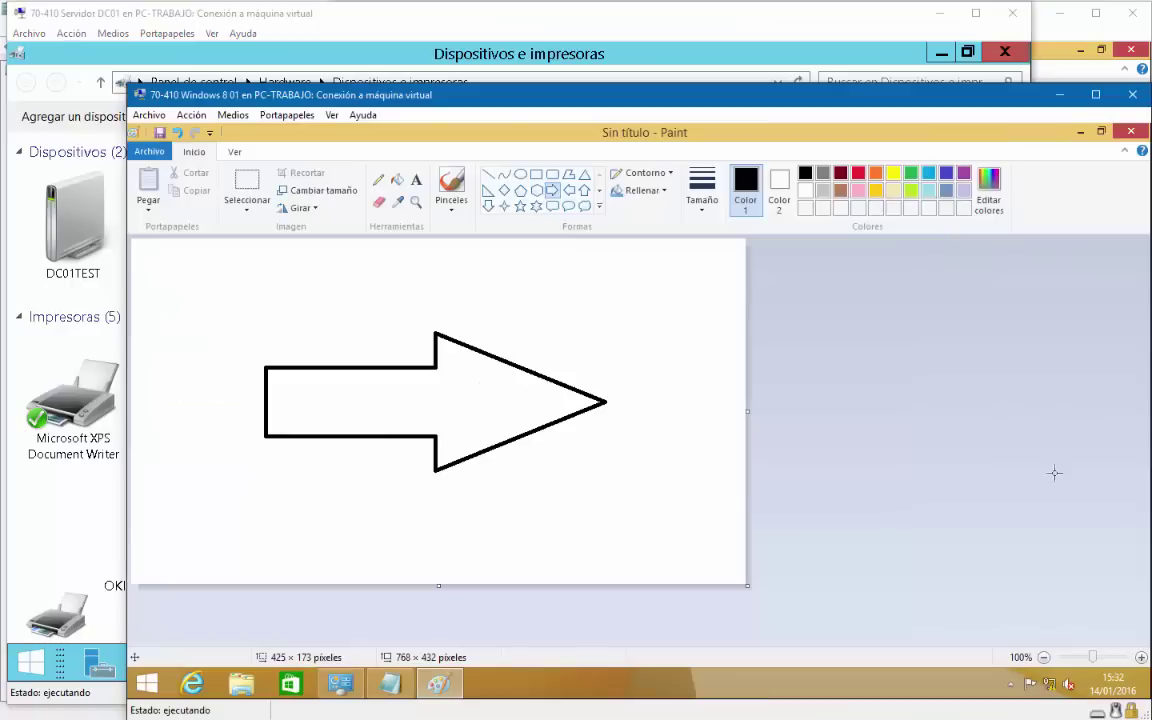
click(1010, 684)
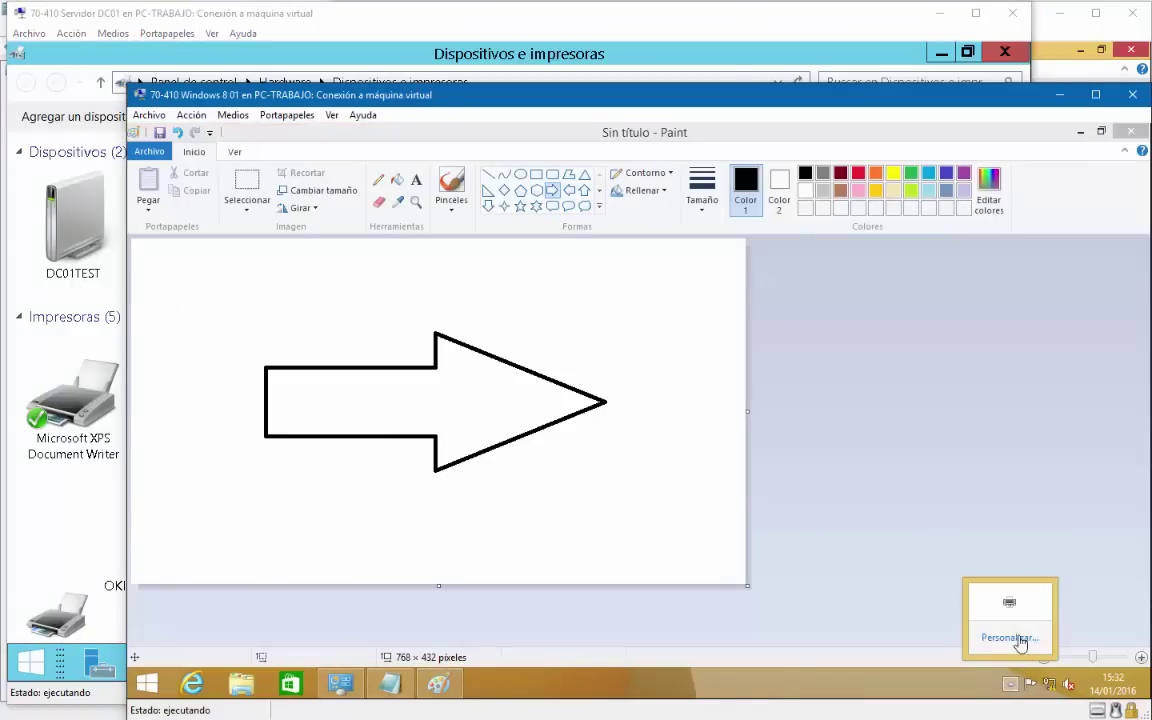
double_click(1011, 605)
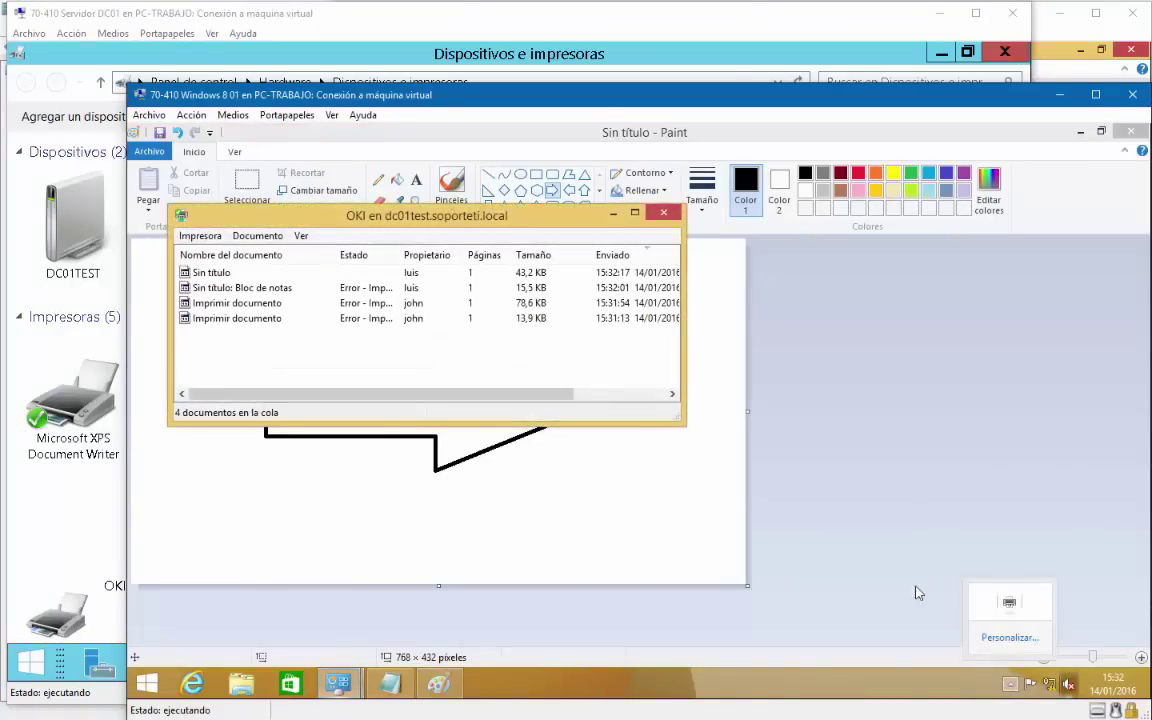
click(634, 216)
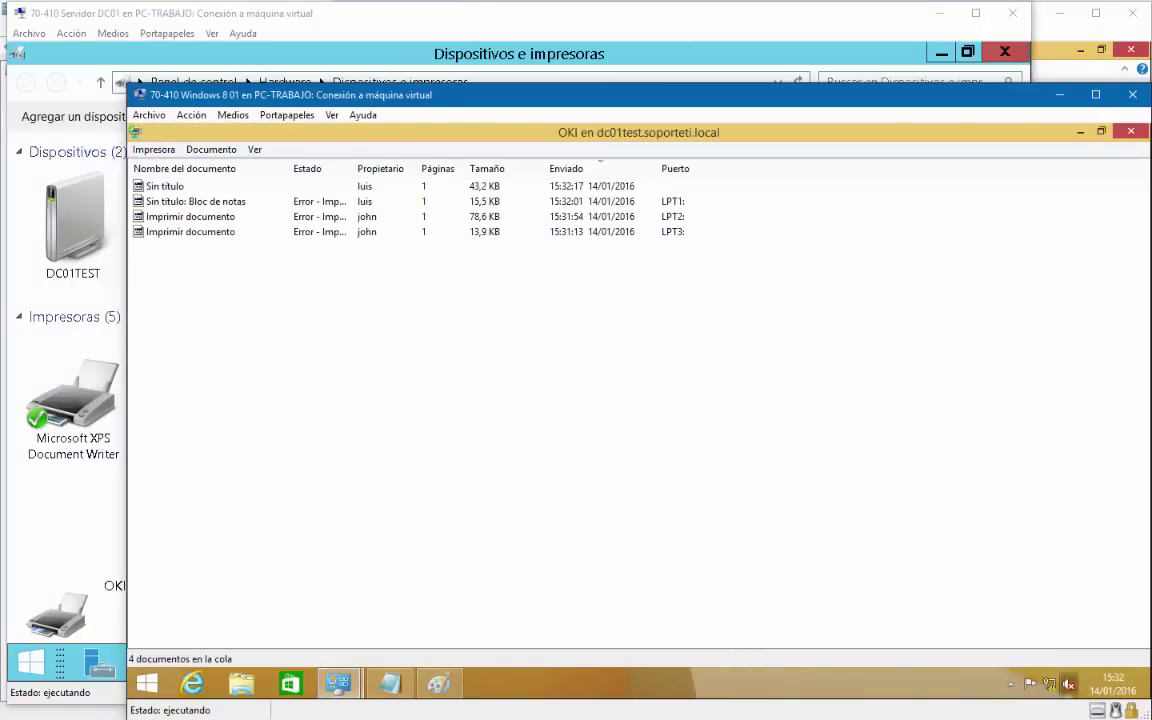
click(1130, 131)
Step: Open the OKI printer's queue on the DC01 server and examine how the clients' jobs are distributed across the pooled ports
click(98, 506)
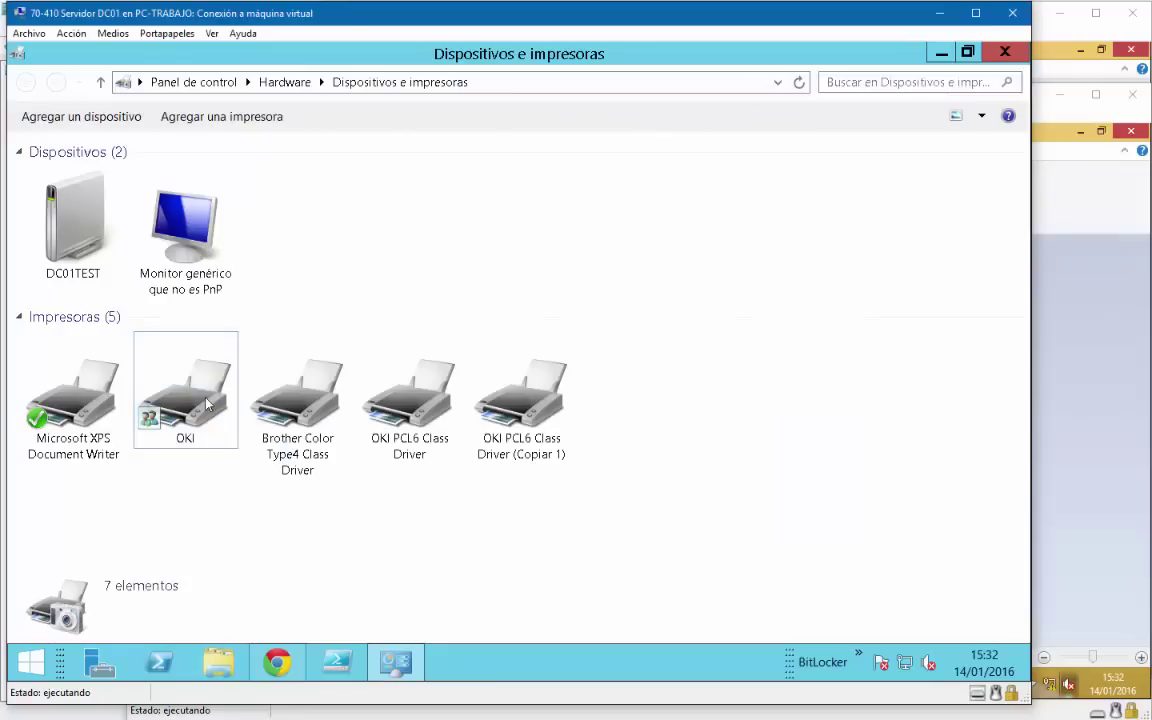
double_click(188, 365)
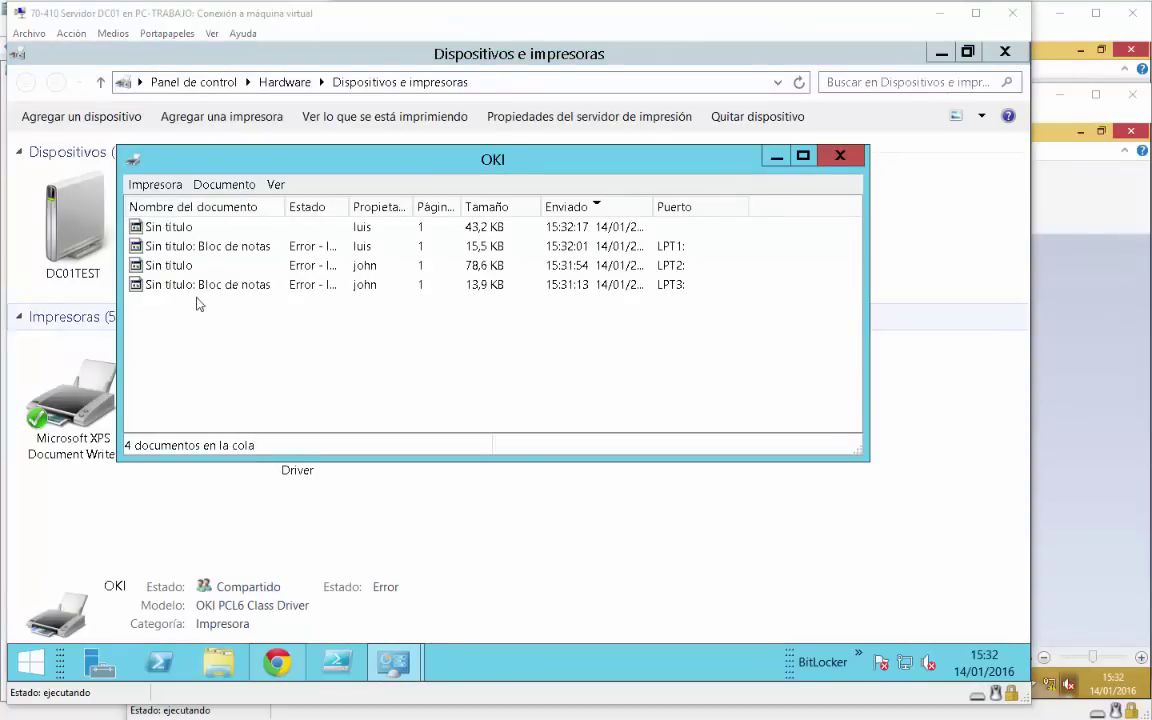
mouse_move(650, 203)
mouse_down()
mouse_move(683, 290)
mouse_move(716, 308)
mouse_up()
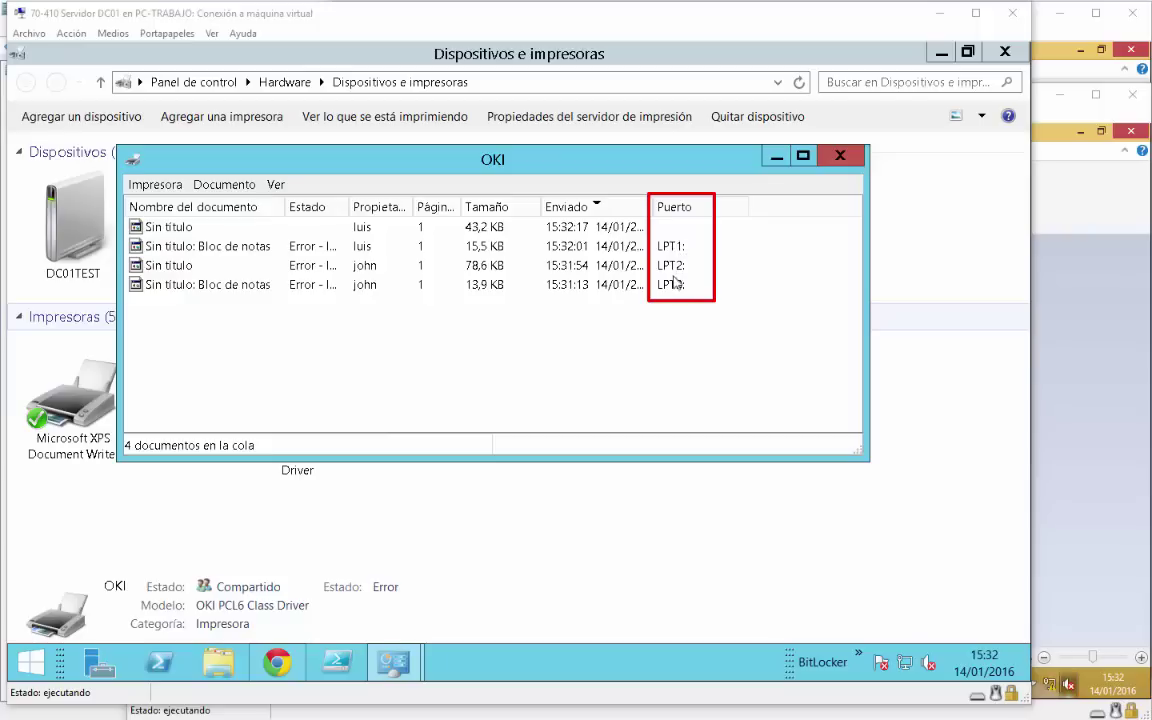
click(677, 267)
click(675, 285)
click(679, 246)
drag(129, 218, 648, 236)
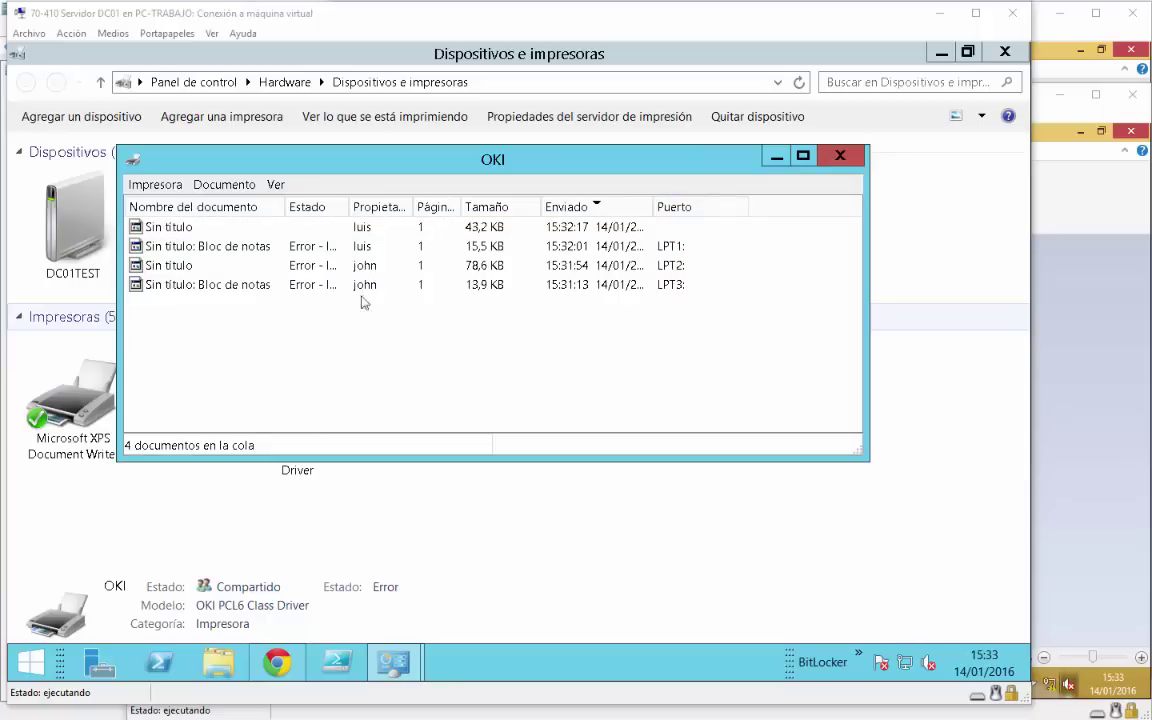
Step: Cancel all documents in the OKI print queue on the DC01 server
drag(279, 339, 153, 228)
right_click(153, 228)
click(207, 298)
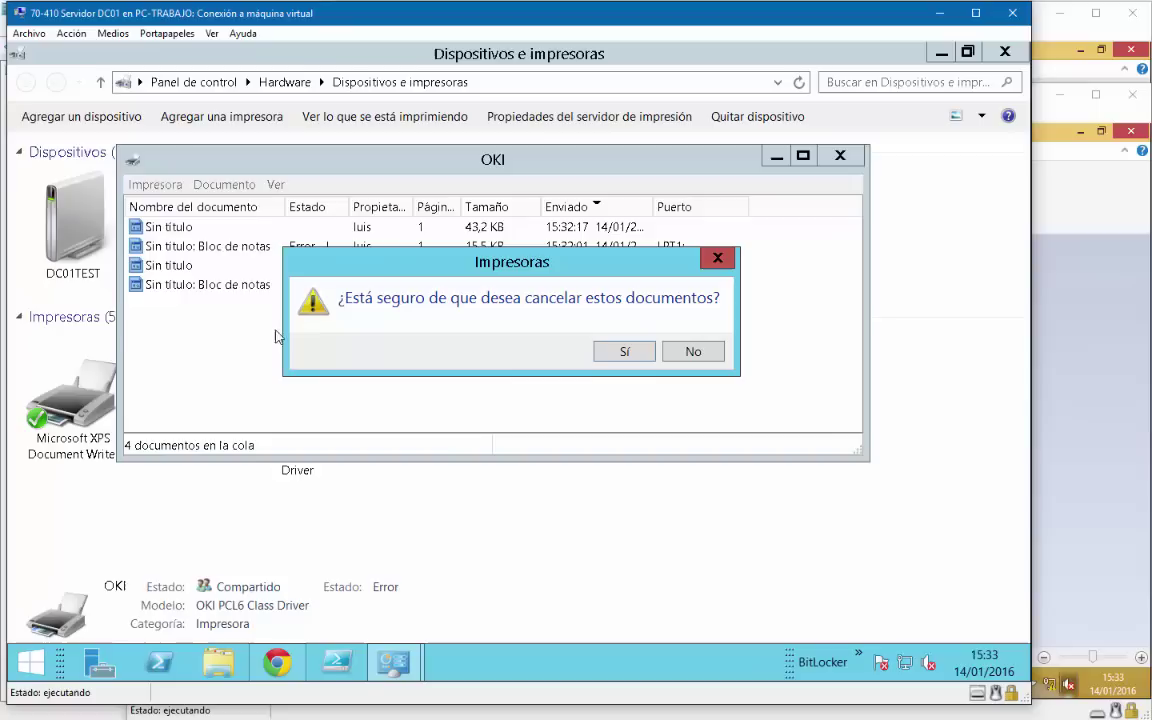
click(606, 357)
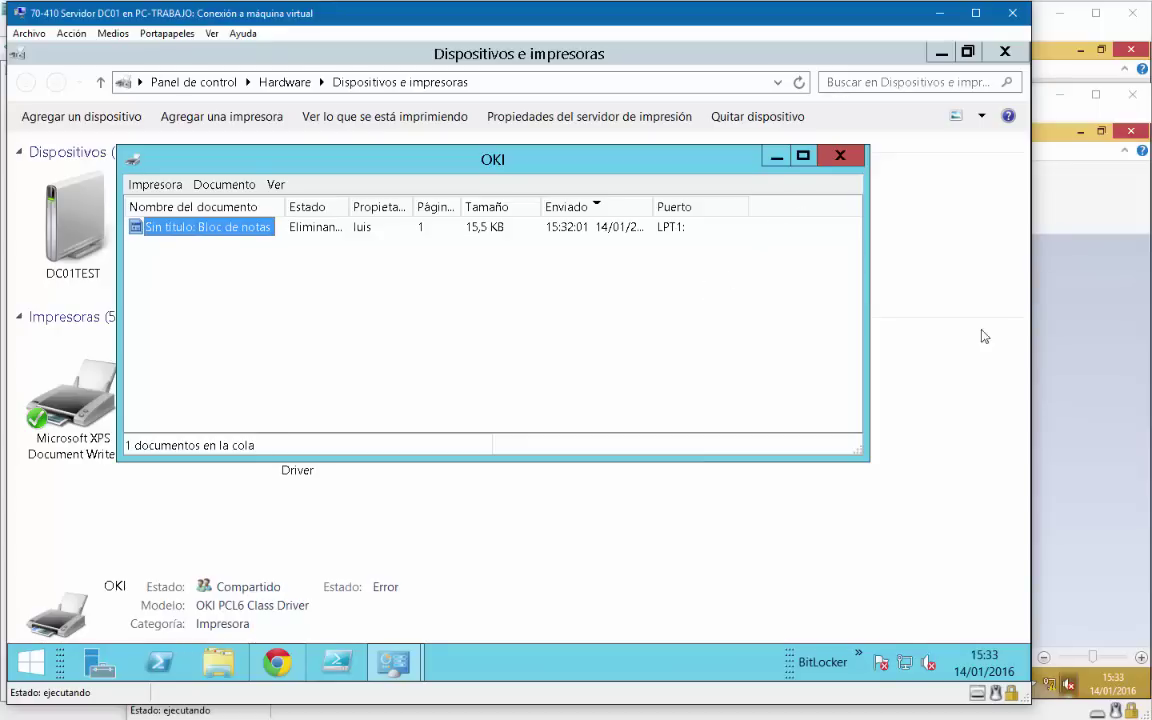
Step: Close Paint and Notepad on the Windows 8 01 client without saving the changes
click(1040, 330)
click(1131, 131)
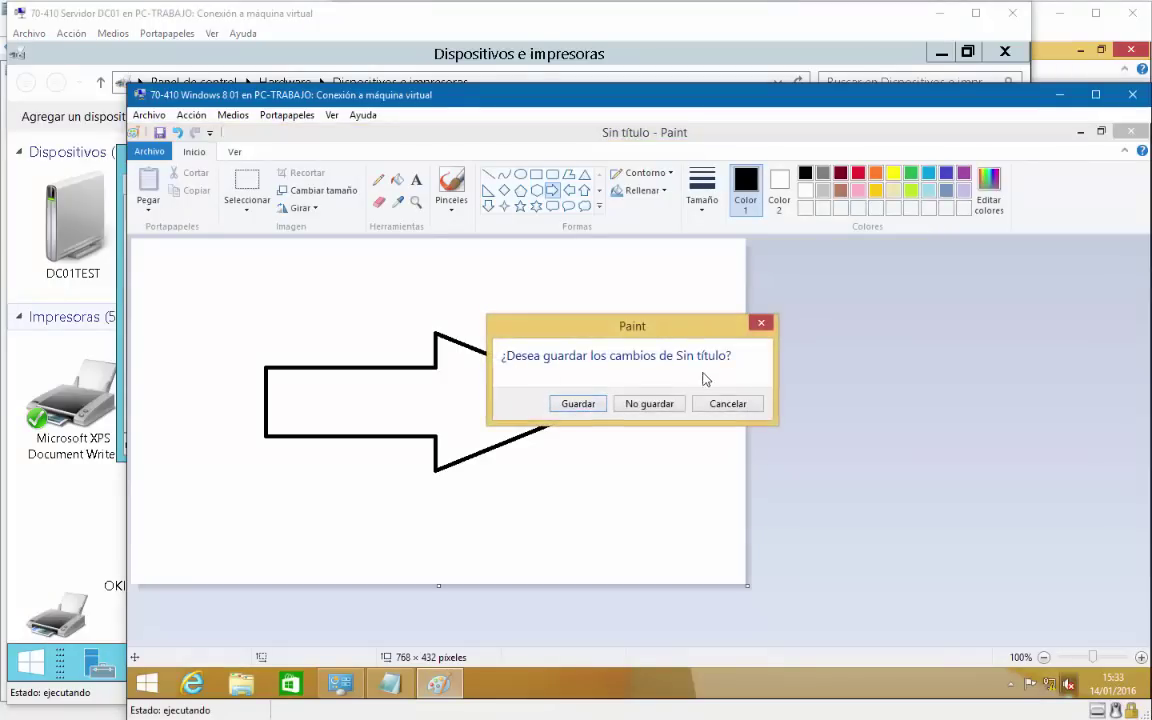
click(672, 403)
click(892, 153)
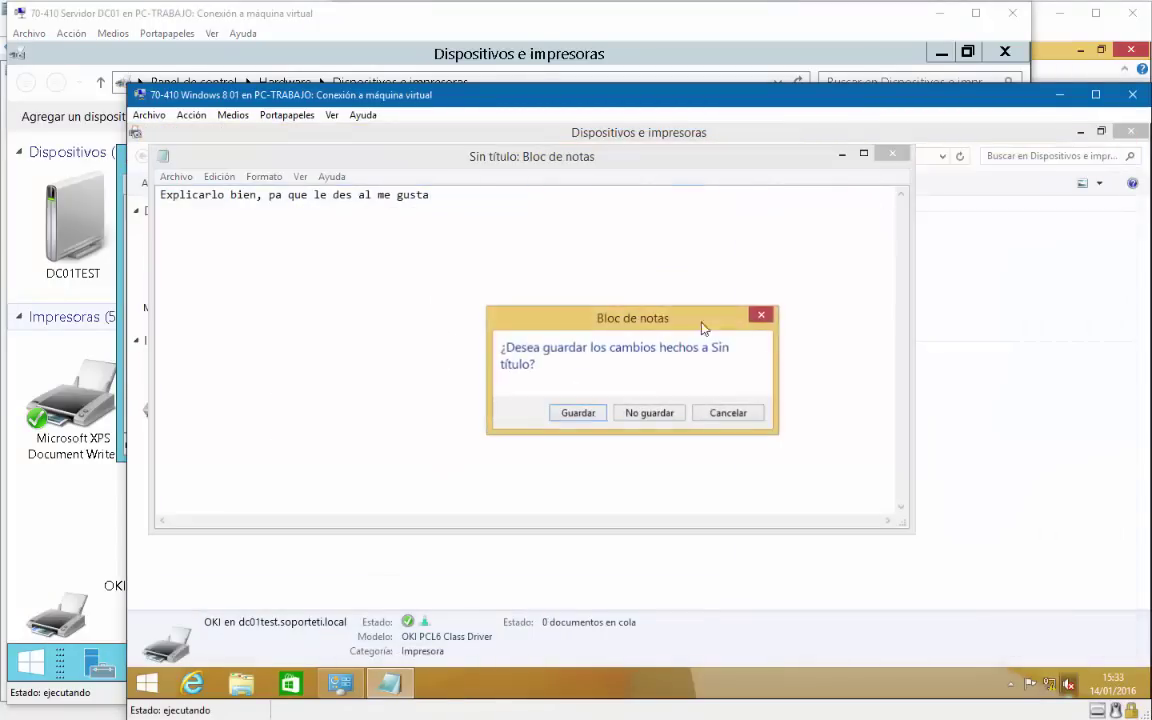
click(650, 412)
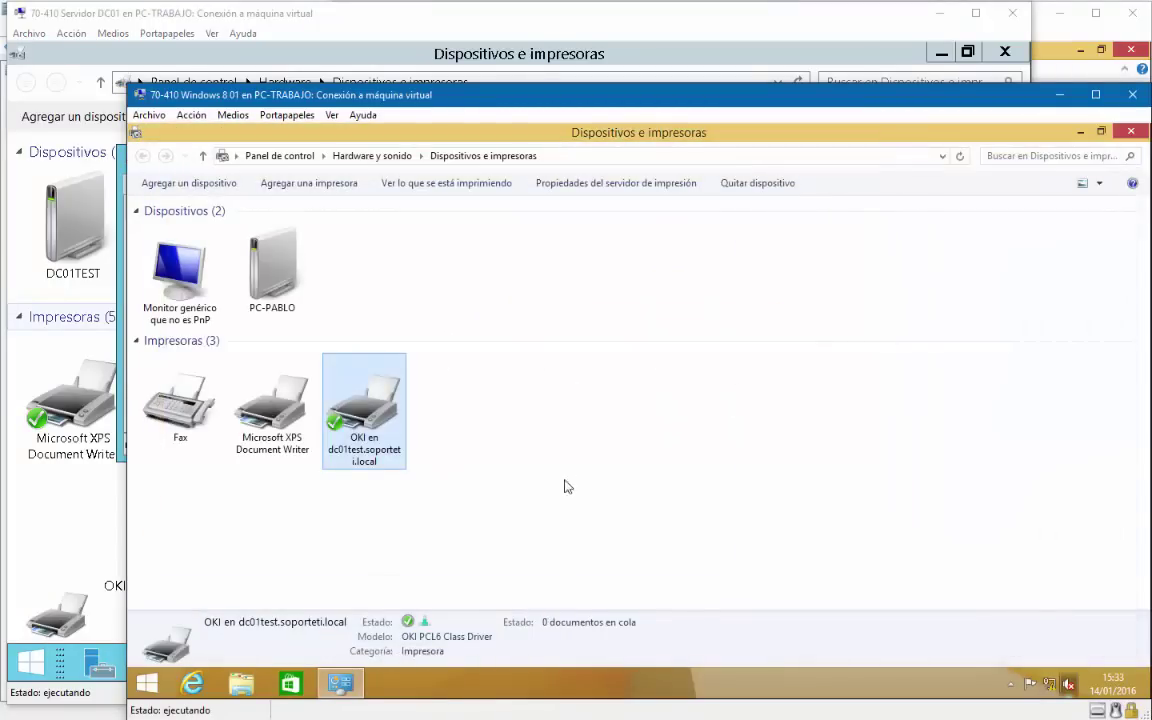
Step: Close Devices and Printers on the Windows 8 01 client, shut the machine down and close its connection window
click(1130, 134)
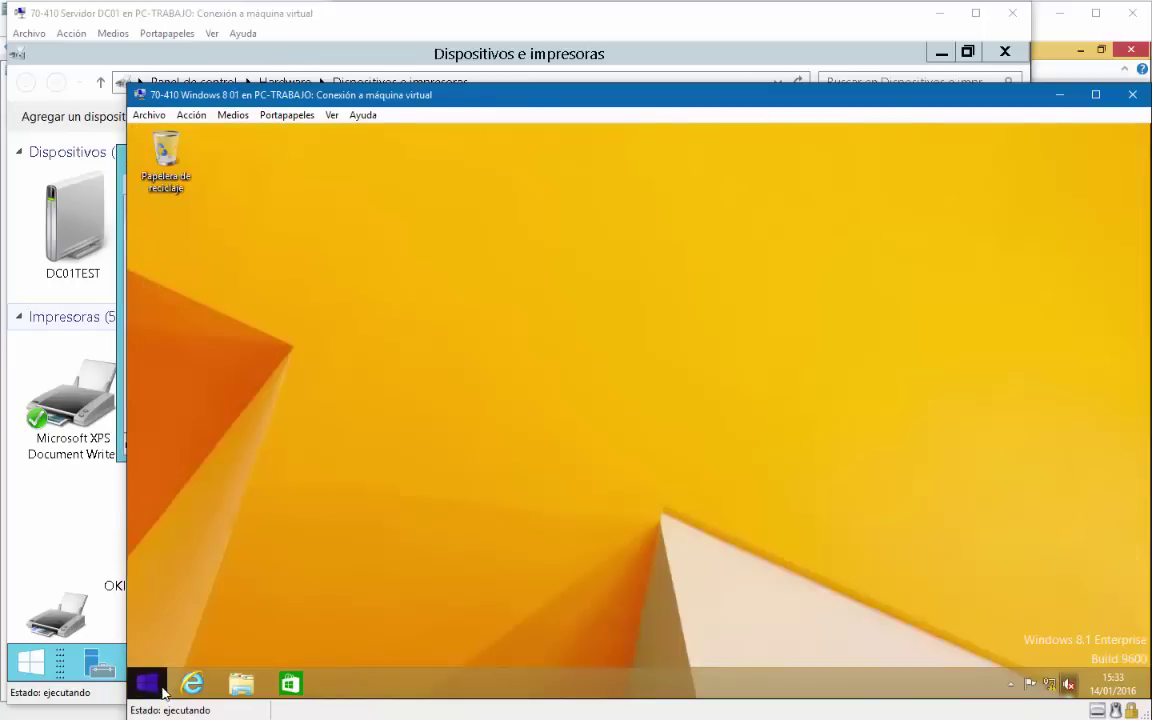
click(150, 684)
click(1043, 205)
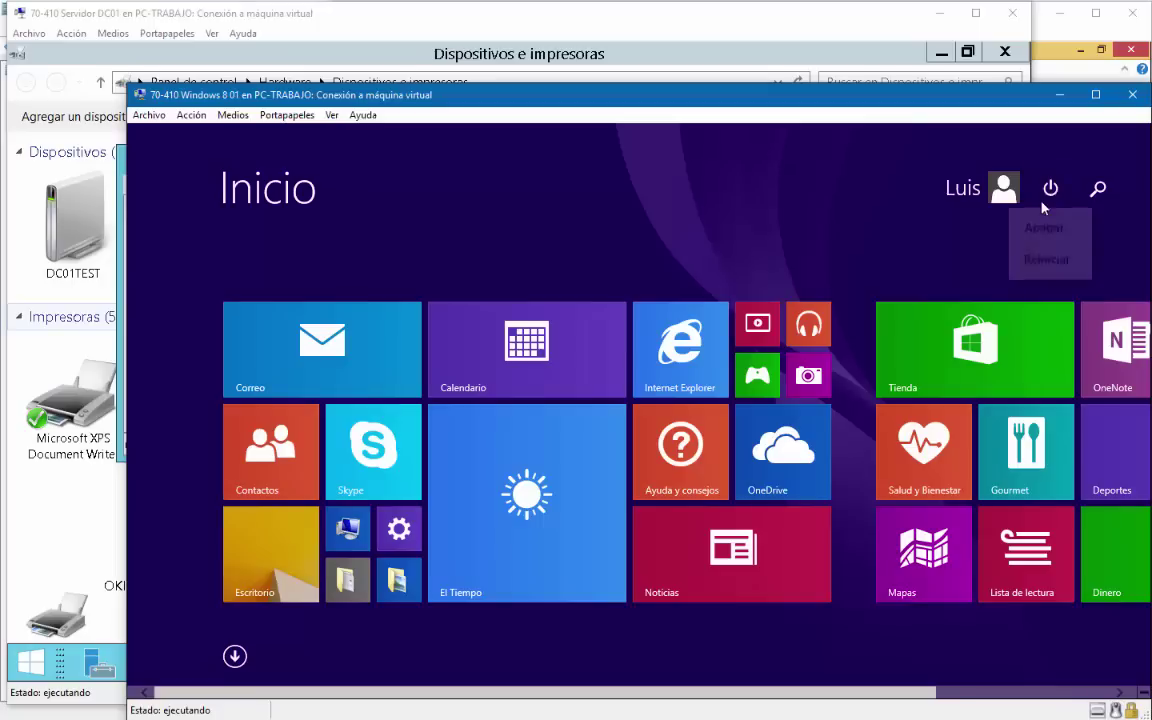
click(1040, 229)
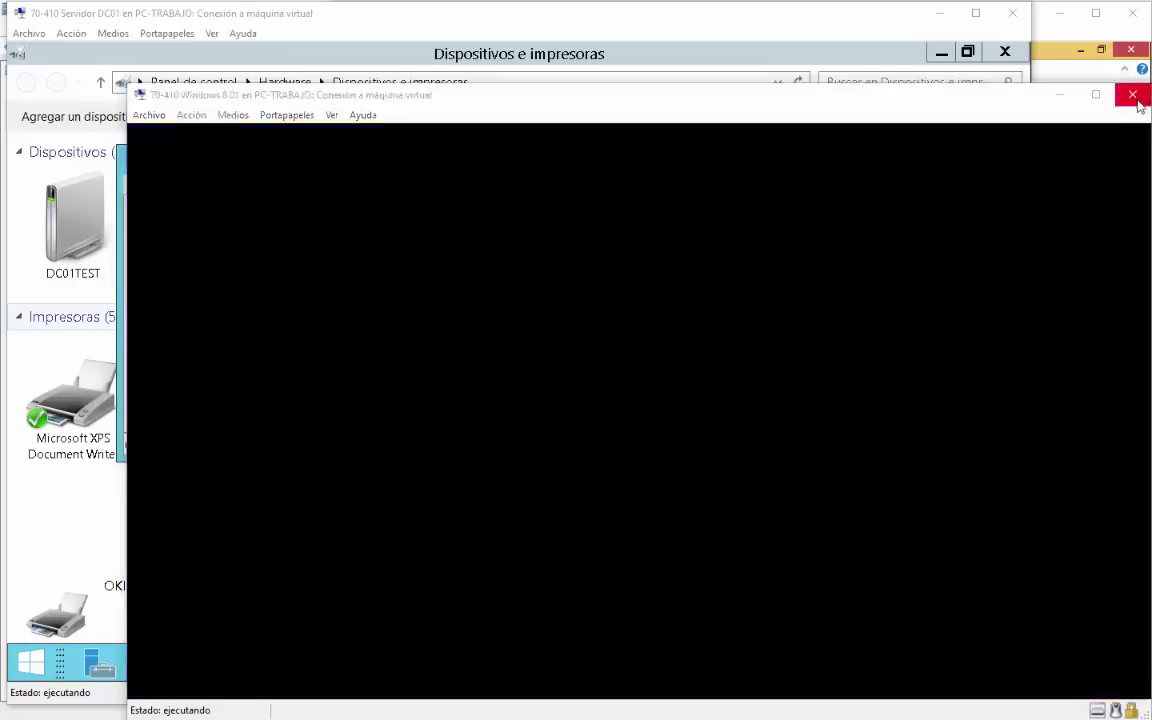
click(1132, 94)
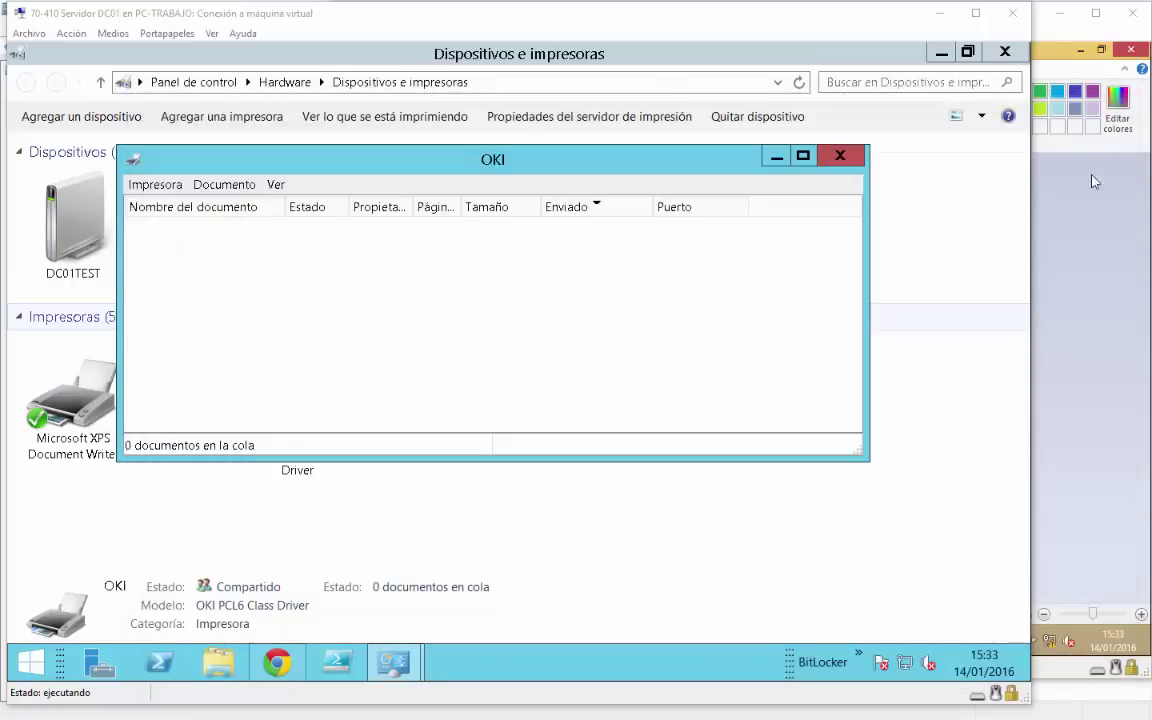
Step: Close Paint and Notepad without saving on the Windows 8 02 client, along with its Devices and Printers window
click(1068, 295)
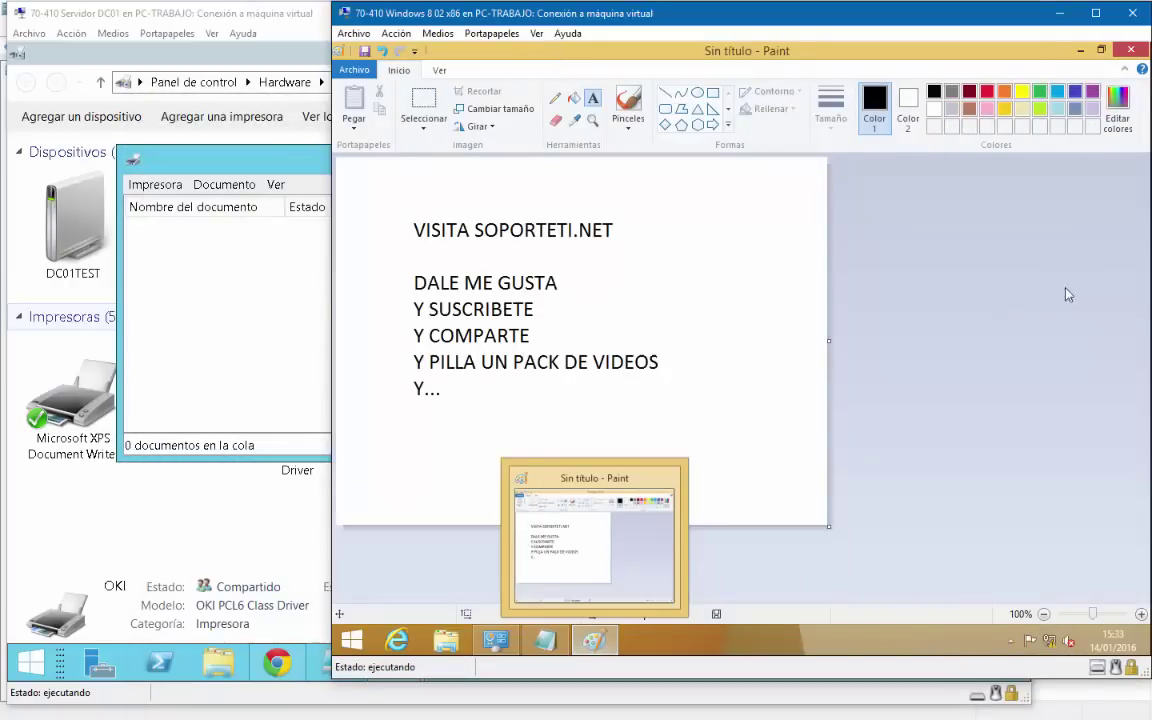
click(1141, 55)
click(748, 338)
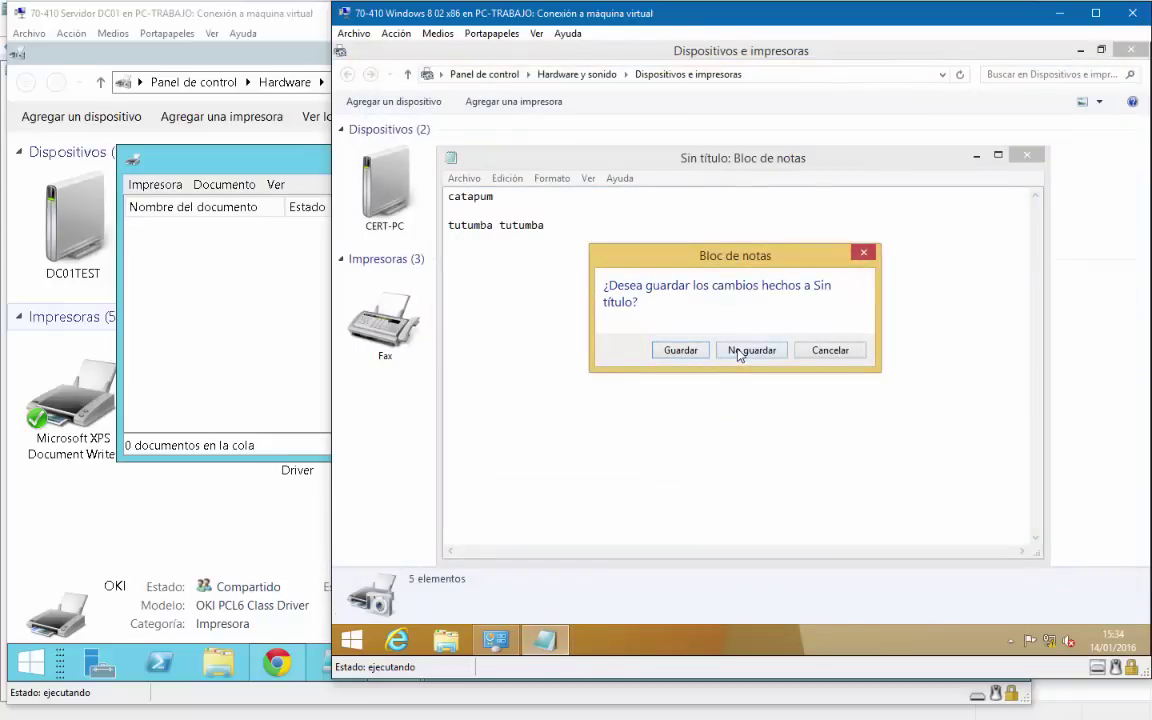
click(737, 352)
click(1131, 50)
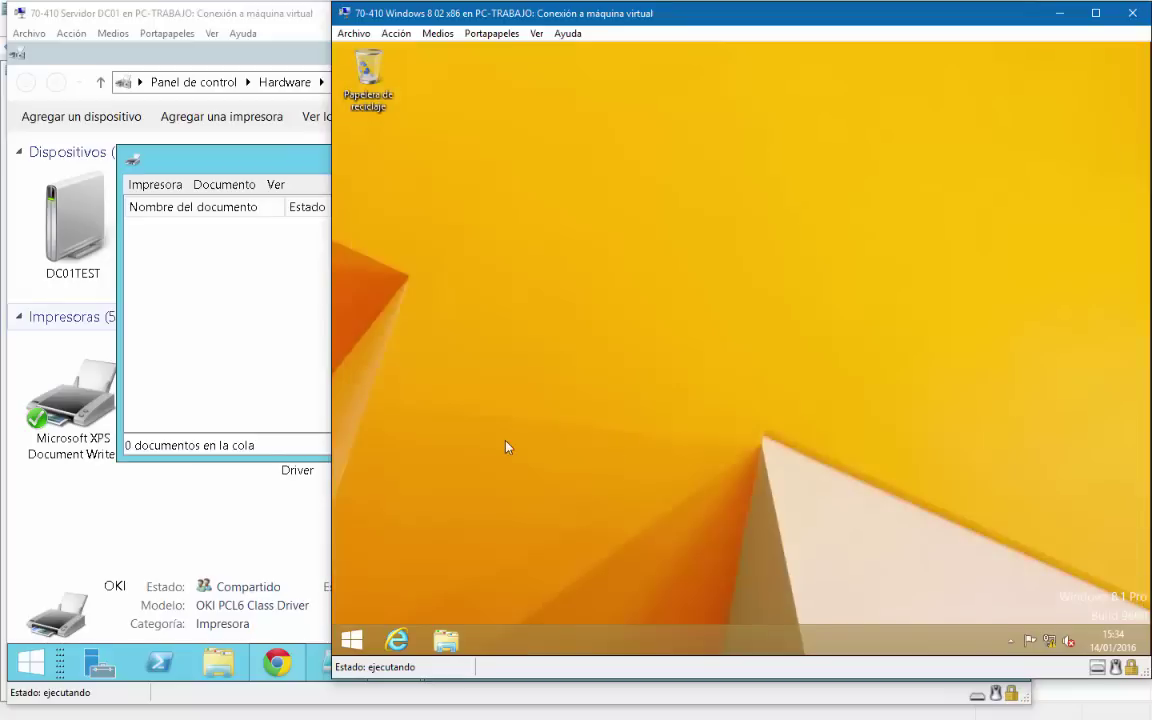
Step: Shut down the Windows 8 02 client and close its connection window
key(super)
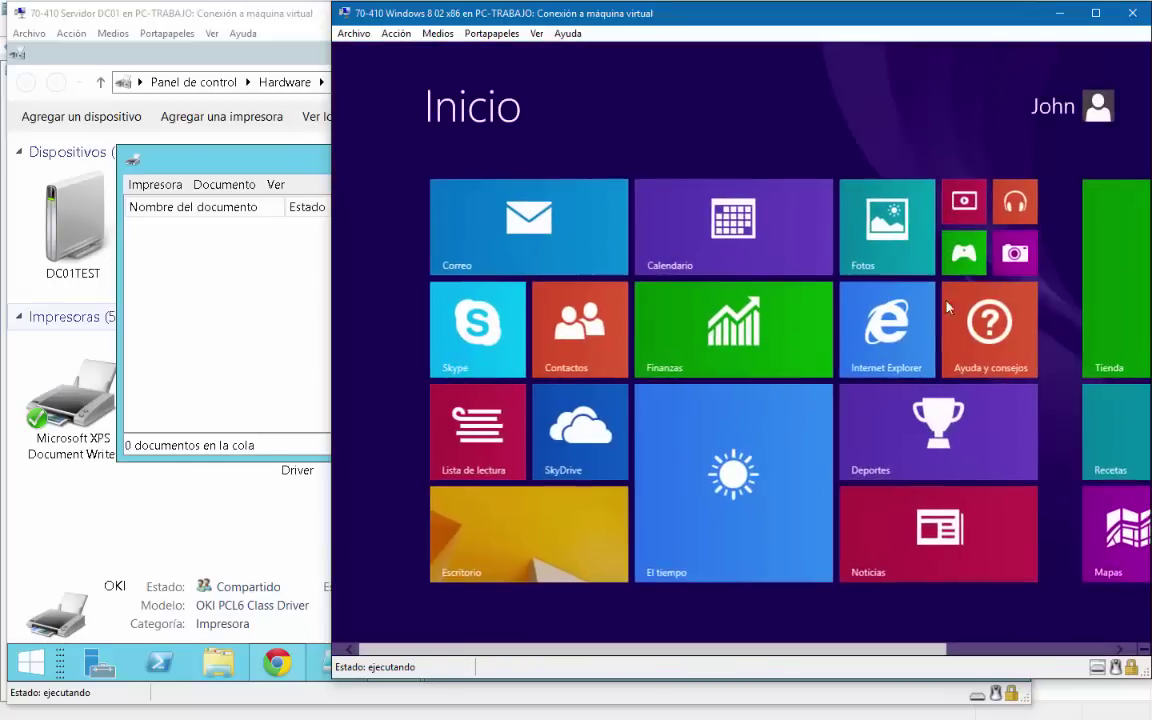
click(1058, 112)
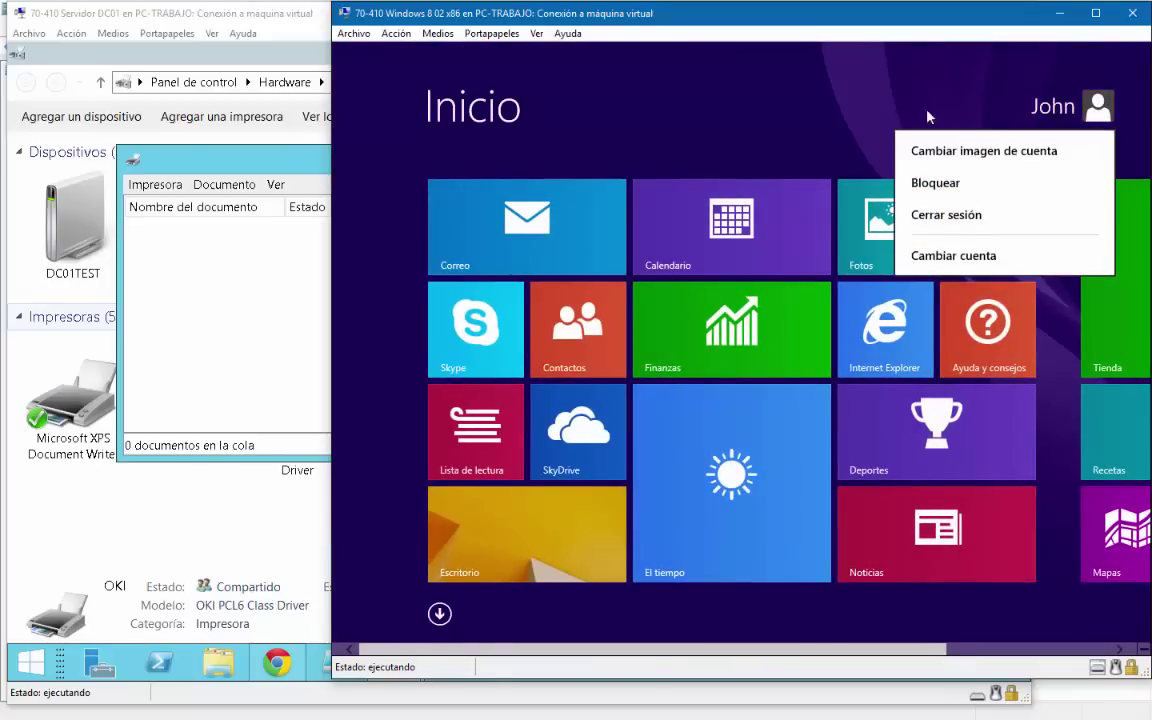
click(811, 165)
click(540, 537)
key(alt+F4)
click(756, 358)
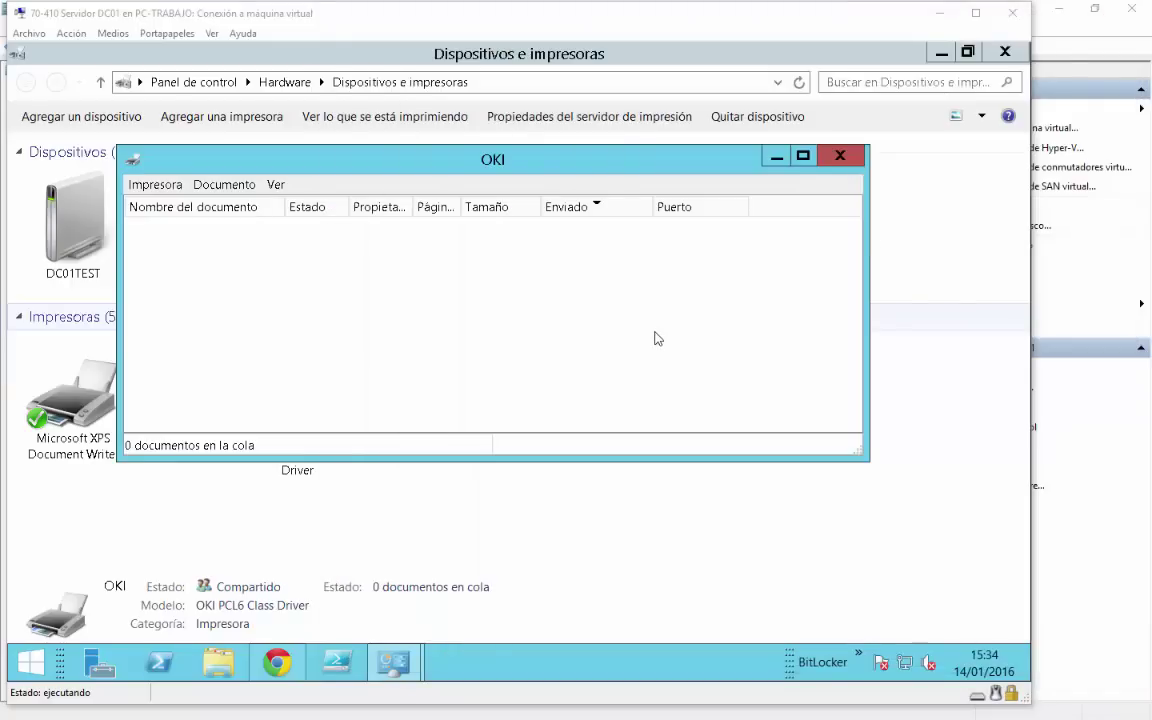
Step: Close the OKI queue on DC01 and look through the event listing on eventos.soporteti.net in Chrome
click(840, 156)
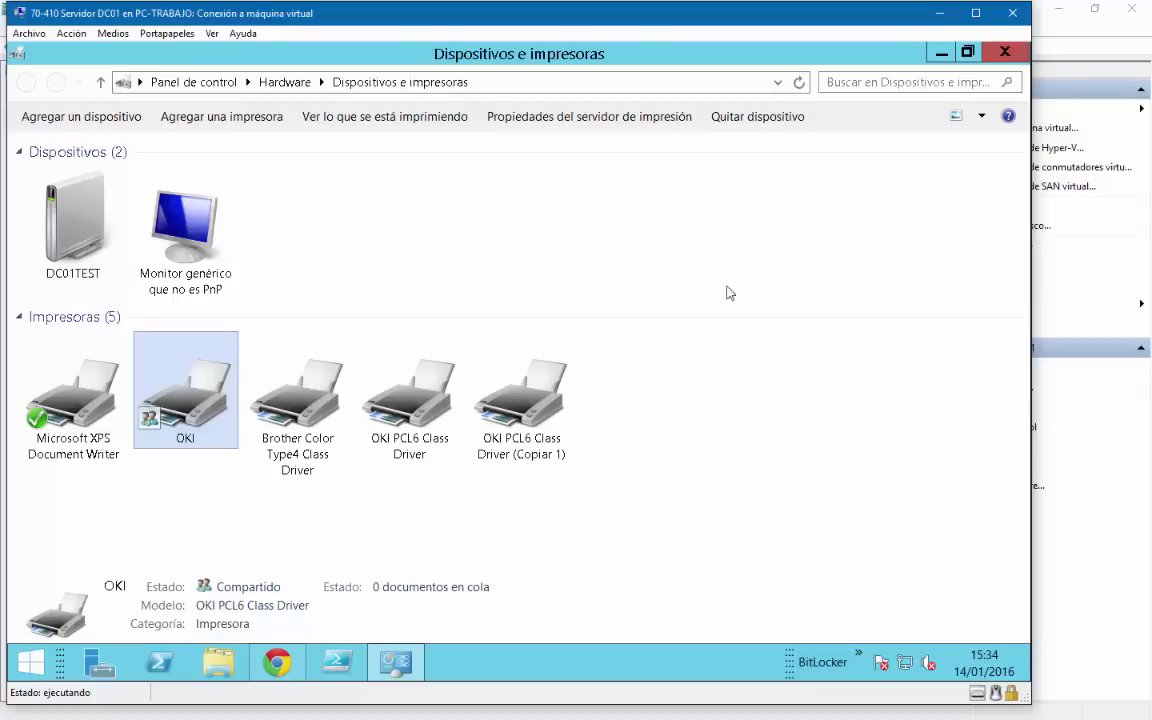
click(277, 661)
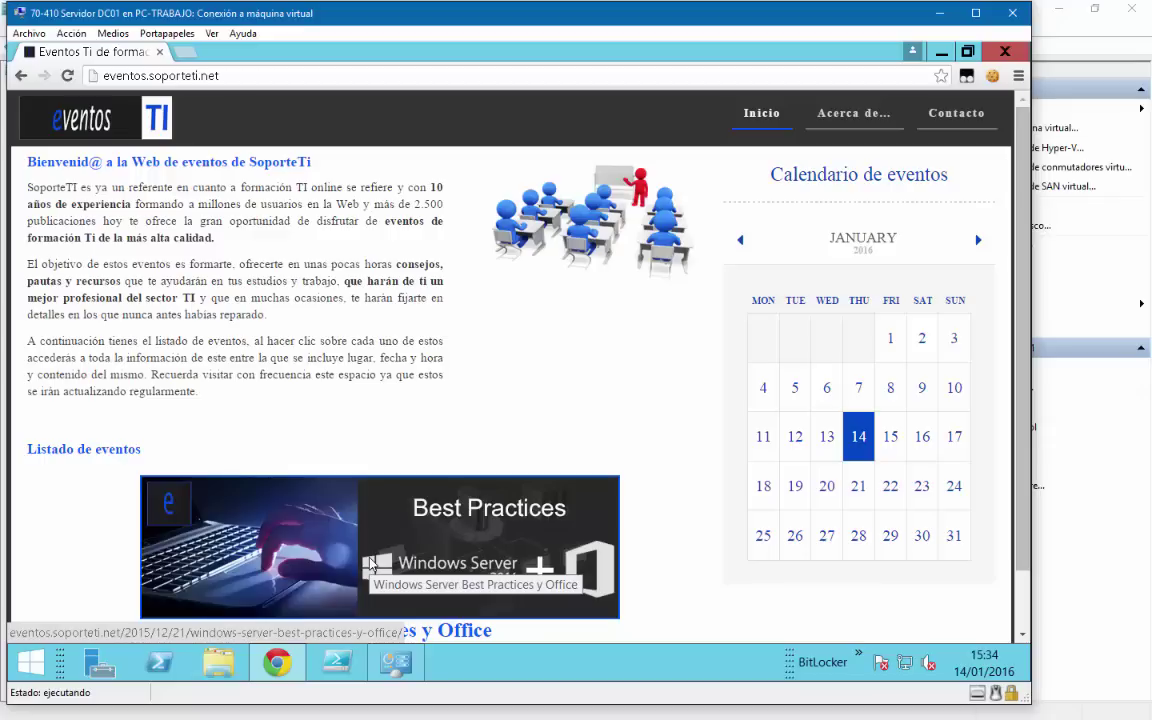
scroll(295, 361, down, 1)
scroll(295, 361, up, 1)
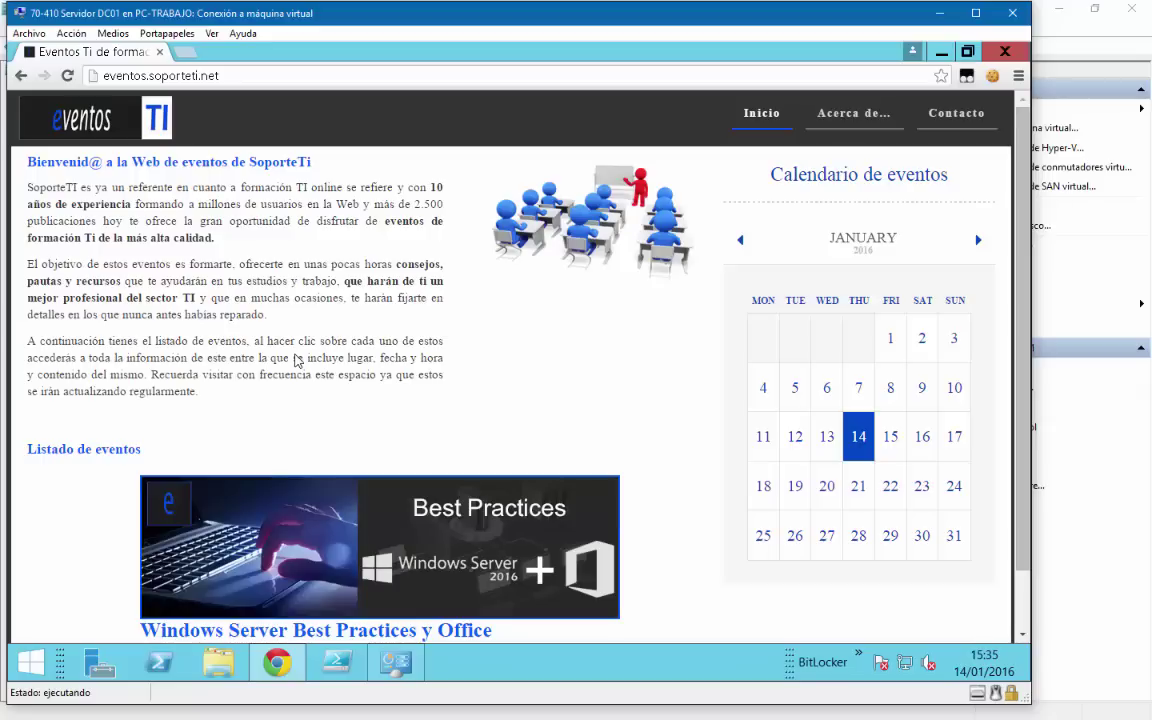
scroll(297, 360, down, 1)
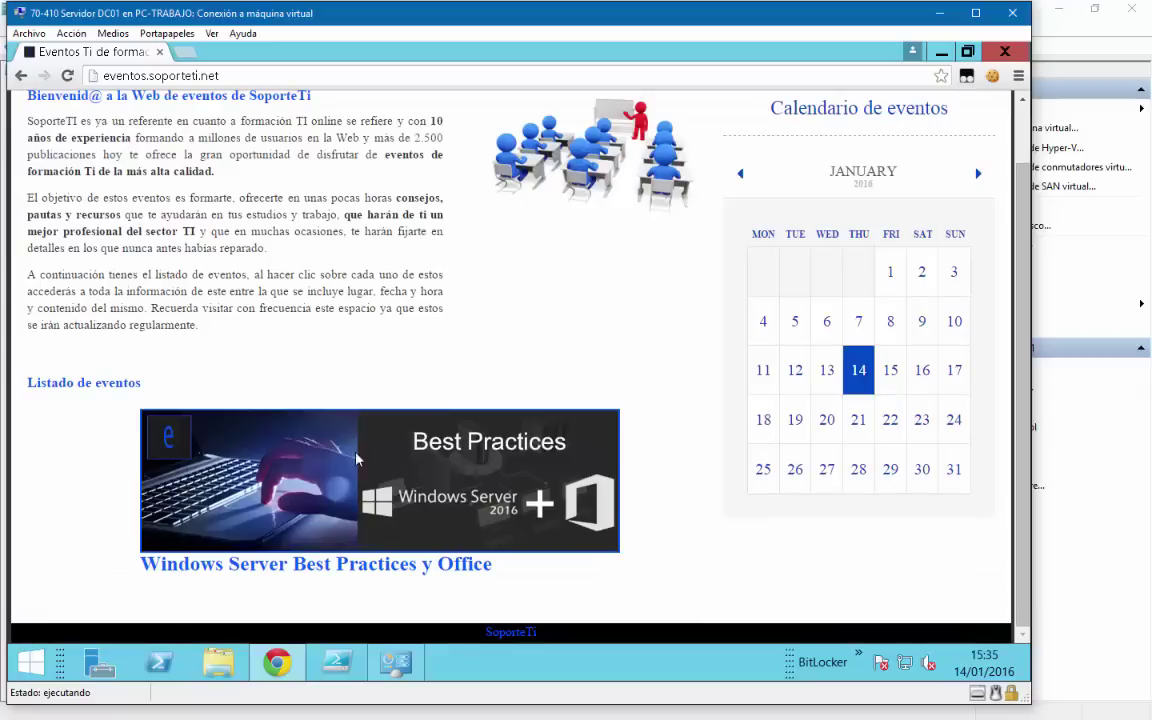
scroll(615, 460, up, 1)
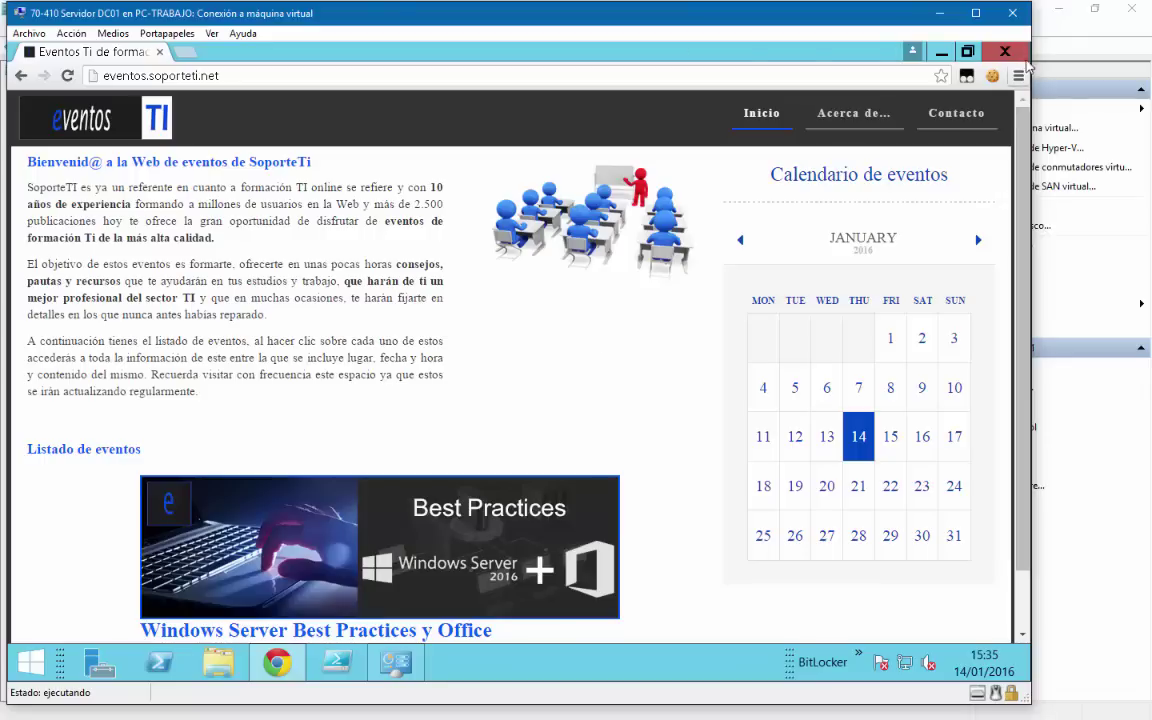
Step: Close Chrome and the Devices and Printers window on the DC01 server to return to its desktop
click(1004, 52)
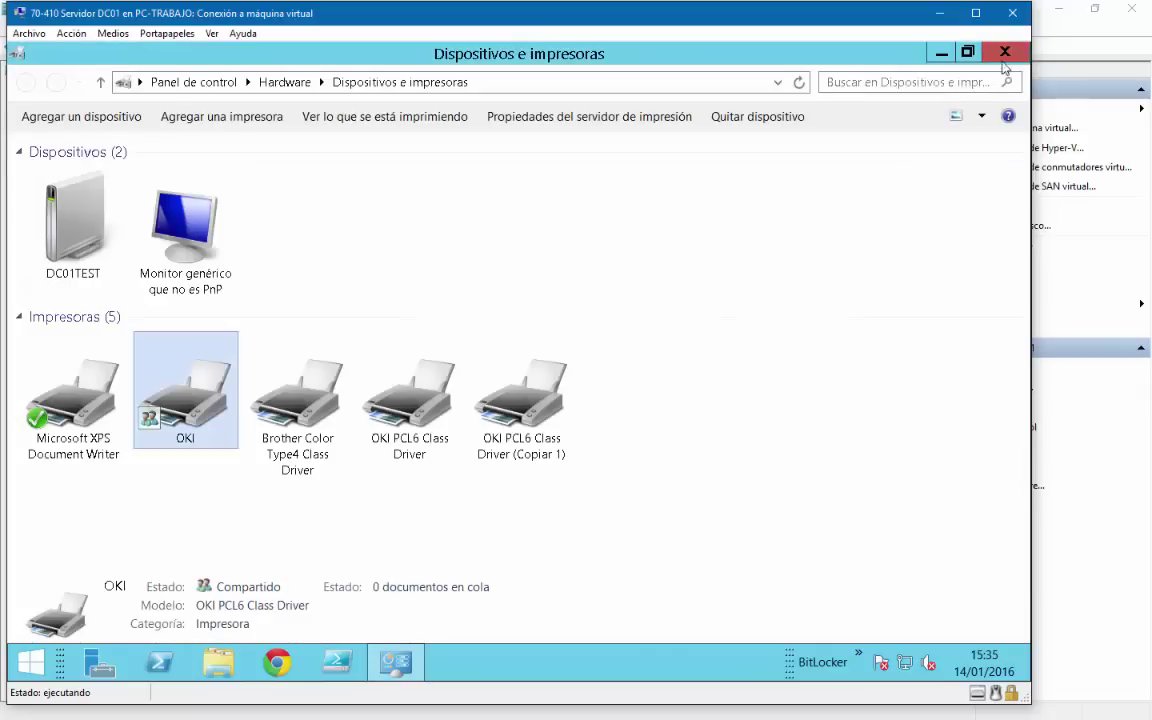
click(1004, 52)
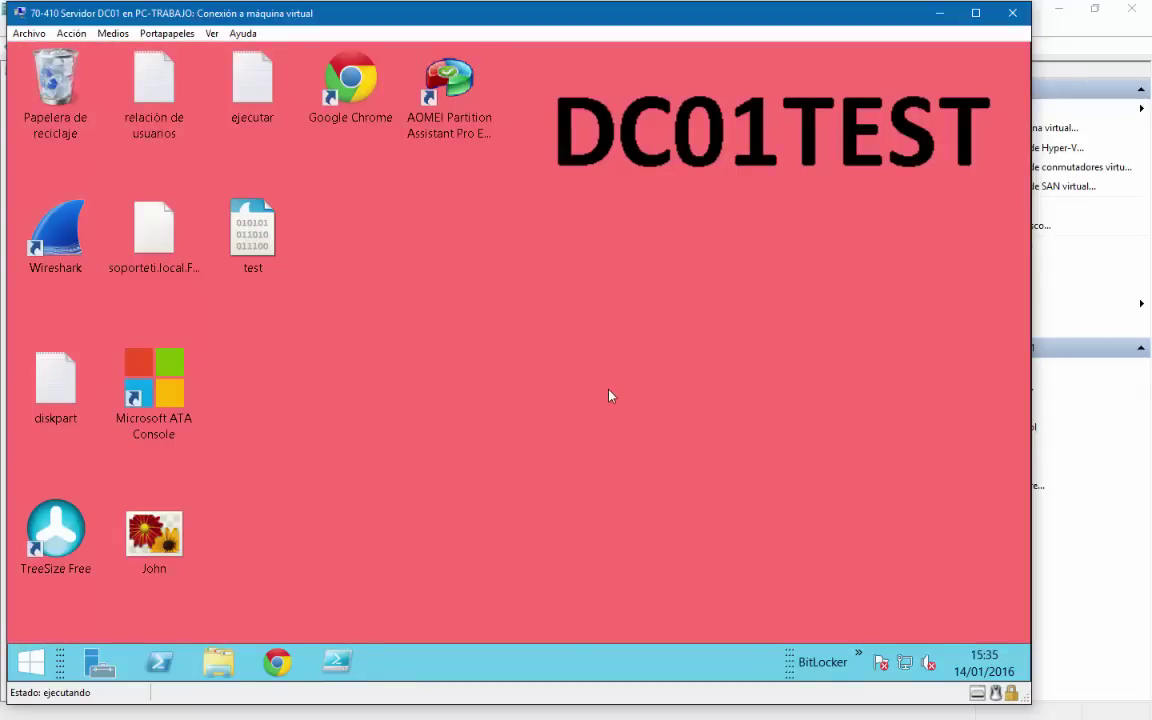